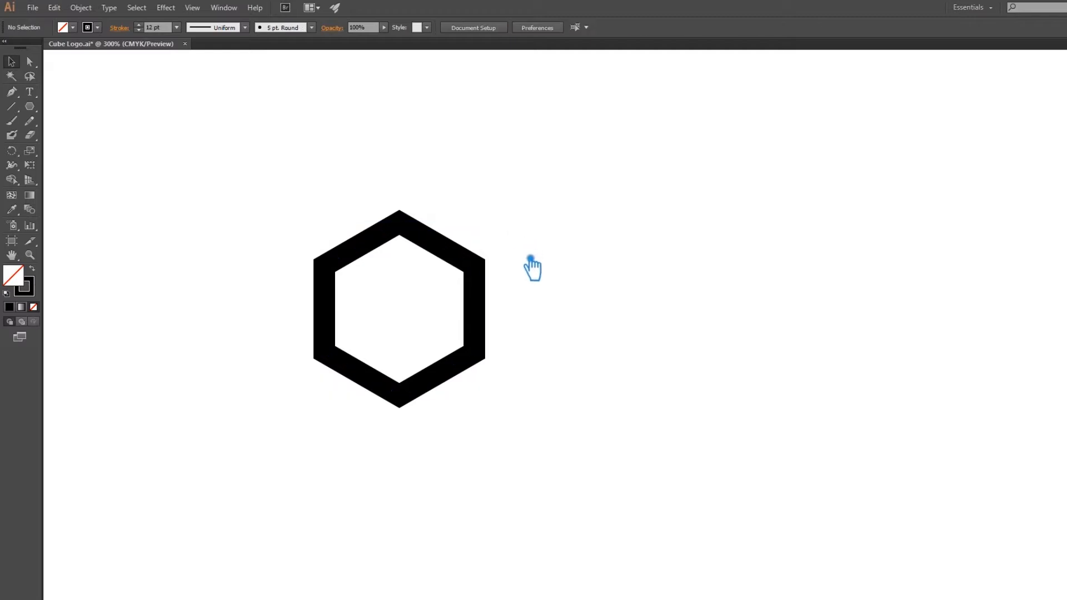
Step: Expand the hexagon's 12 pt stroke into a filled outline shape
drag(543, 311, 460, 295)
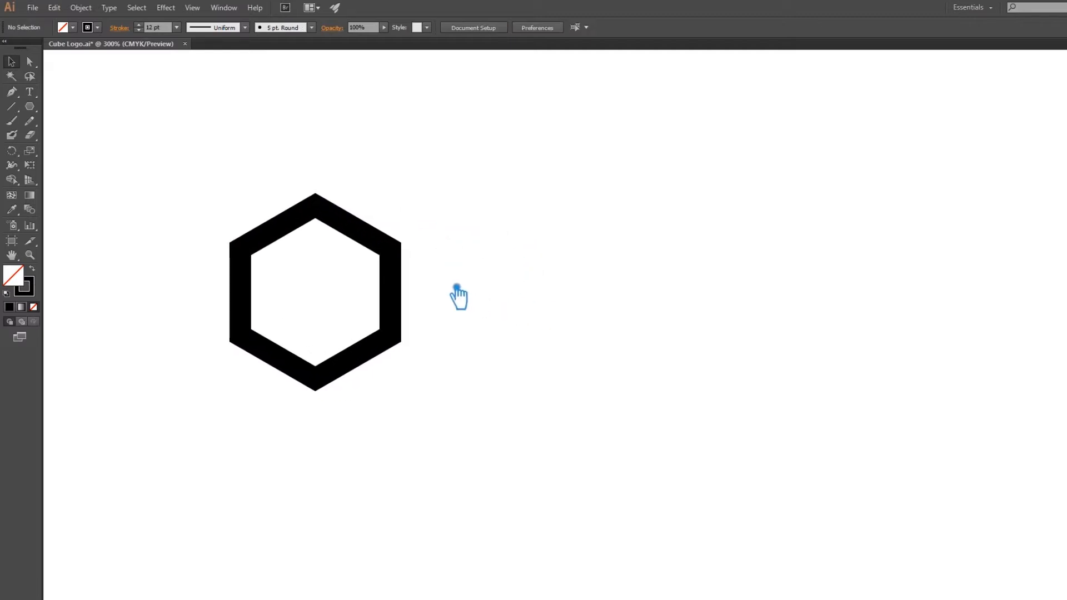
click(396, 289)
click(480, 336)
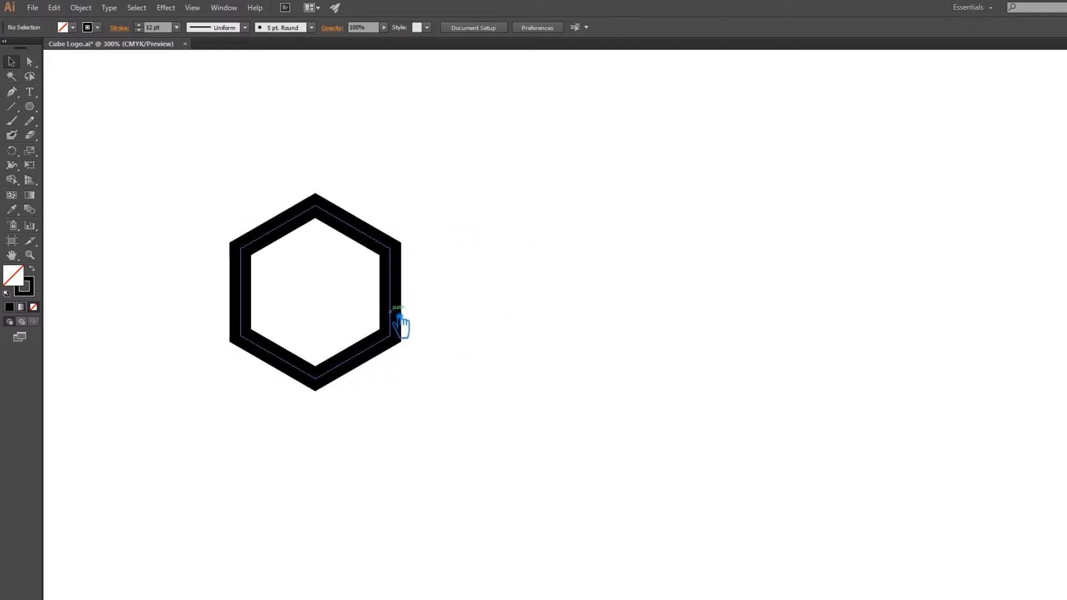
click(402, 309)
click(81, 8)
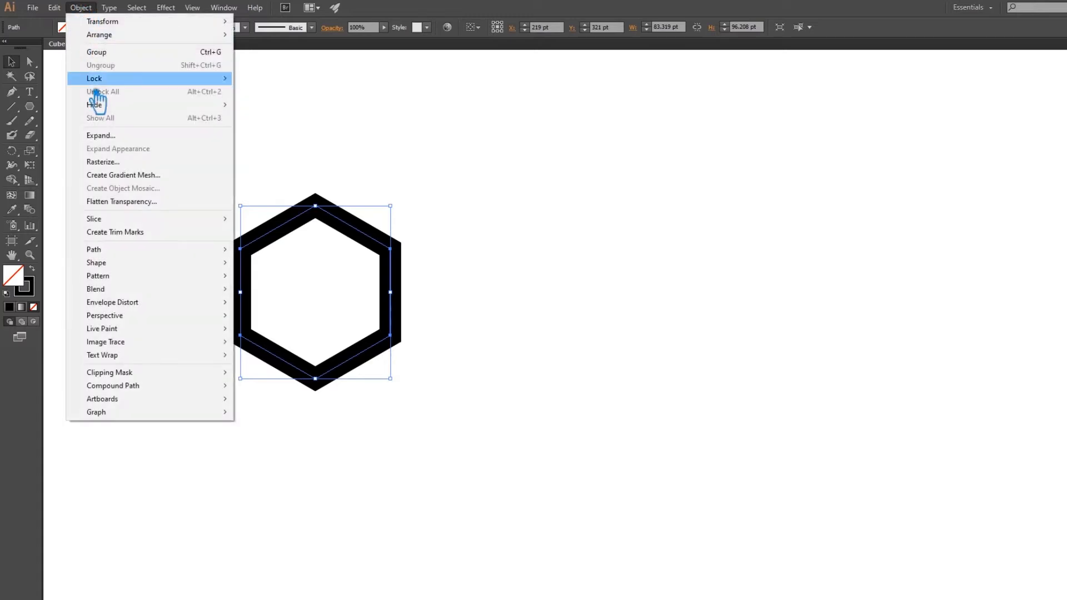
click(105, 136)
click(548, 388)
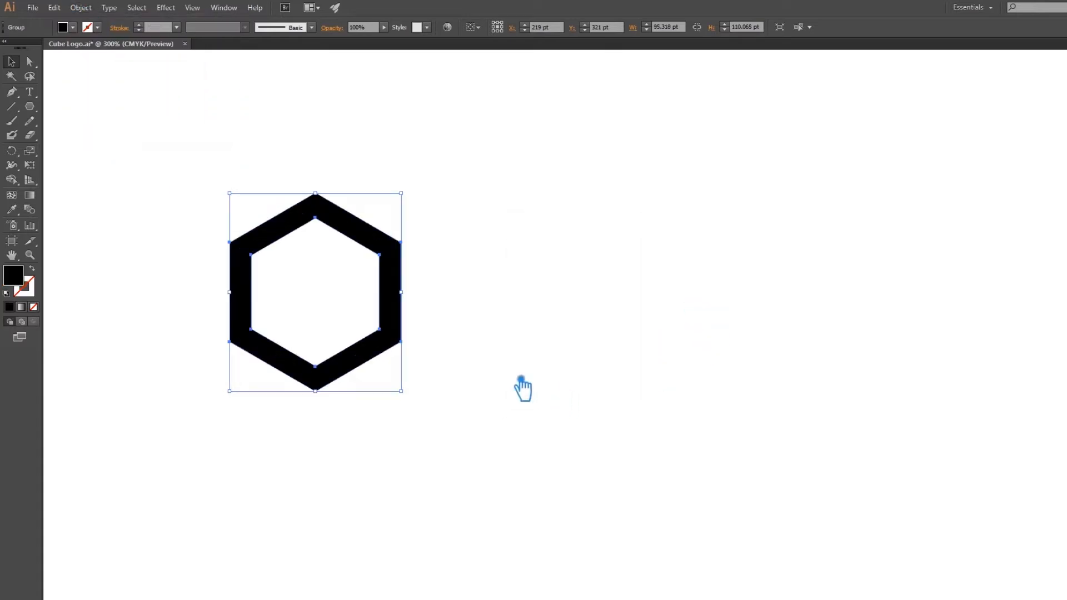
click(522, 387)
Step: Draw a vertical line through the hexagon's top and bottom corners and lengthen it past both ends to about 154 pt
click(12, 106)
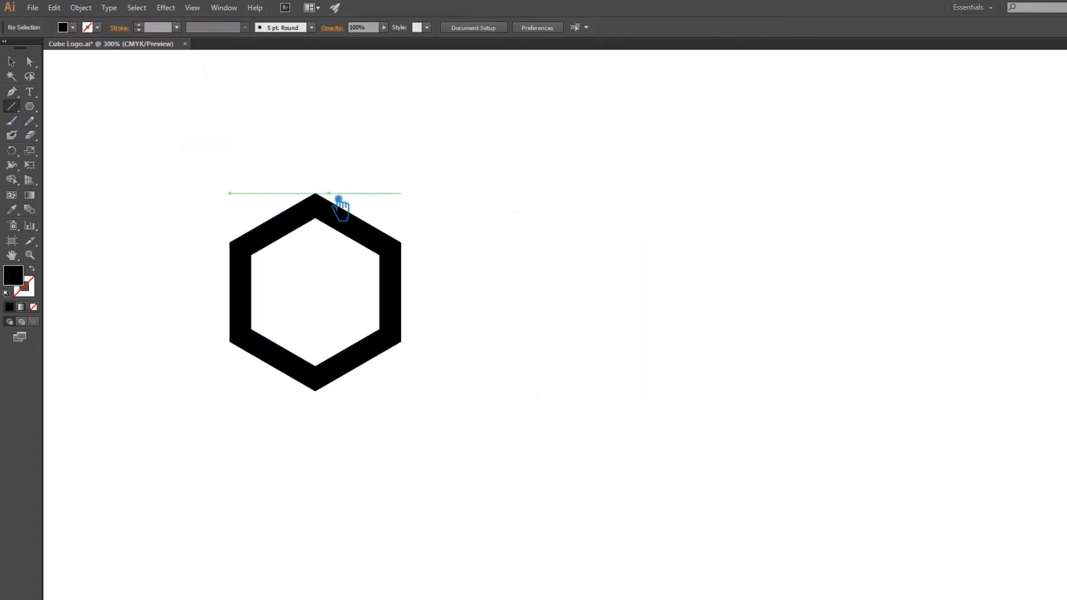
drag(327, 199, 332, 401)
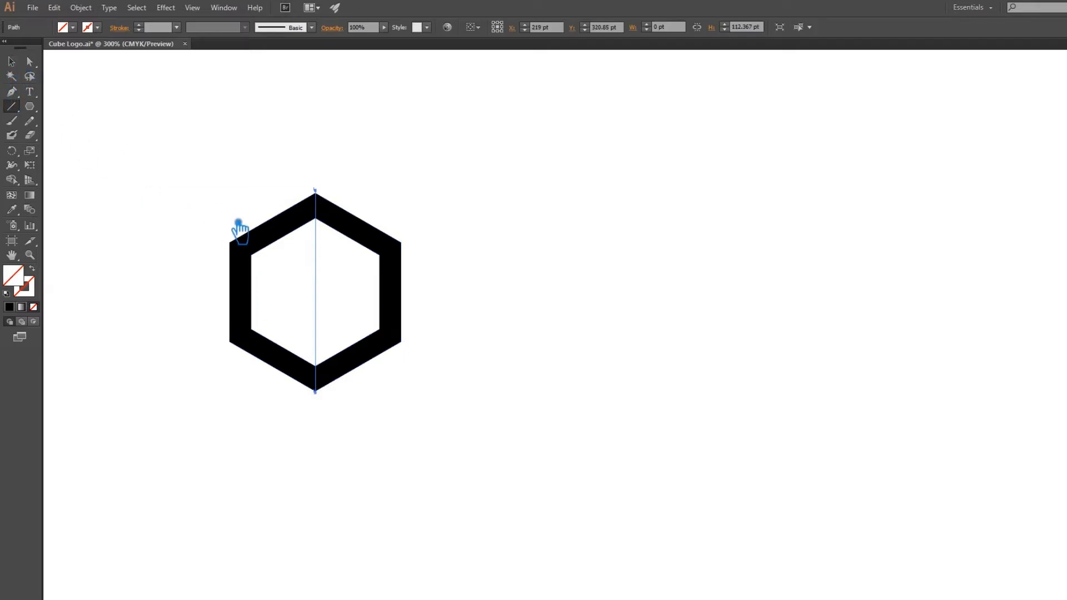
key(v)
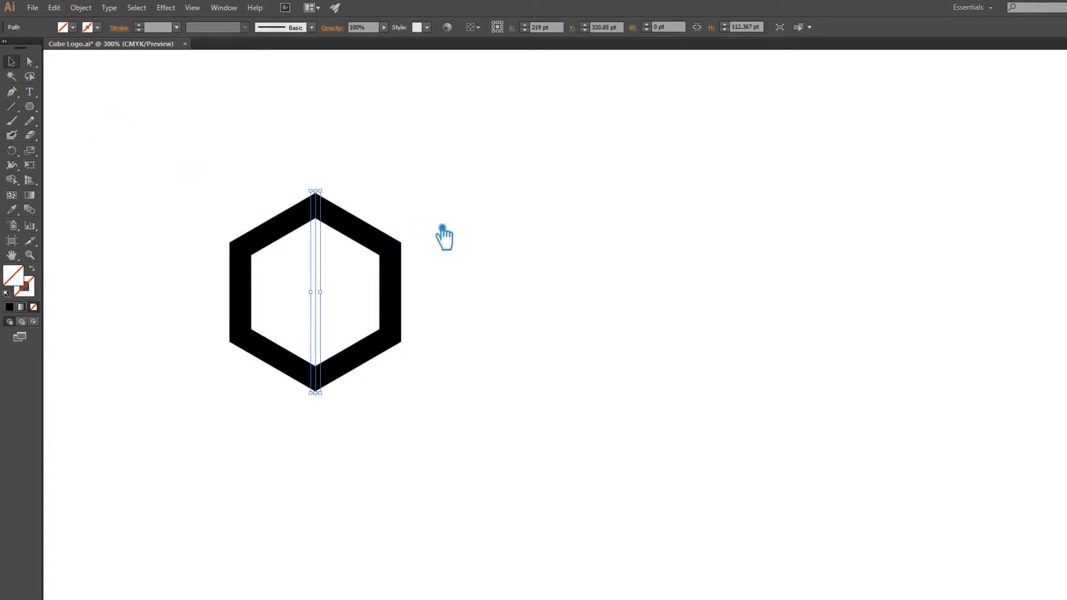
drag(332, 196, 349, 160)
Step: Draw a diagonal line through the hexagon's upper-right and lower-left corners and extend it beyond both, spanning about 137 by 79 pt
click(12, 107)
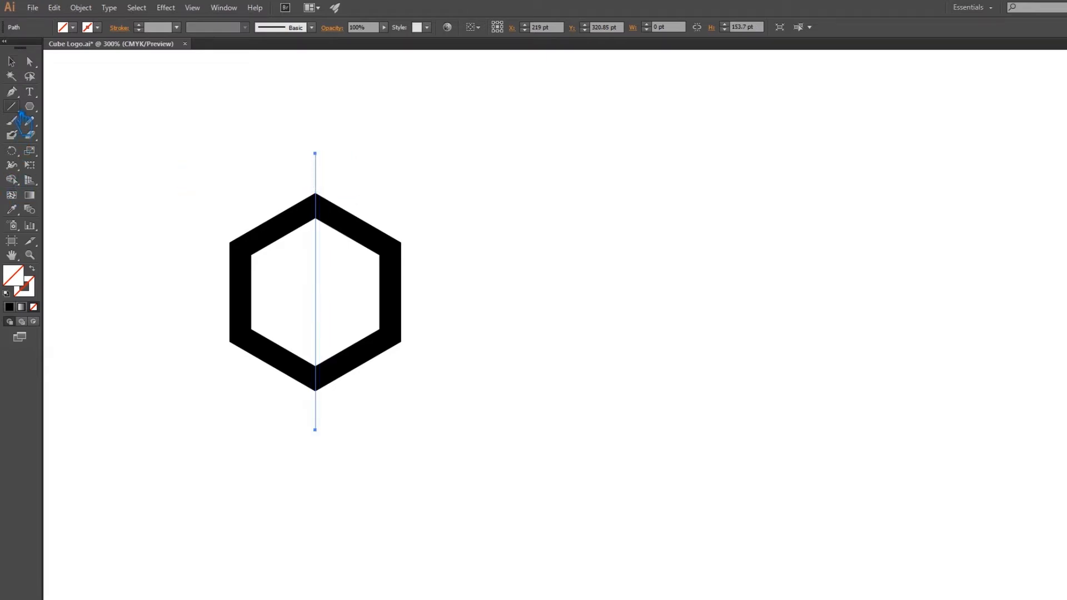
drag(400, 242, 231, 342)
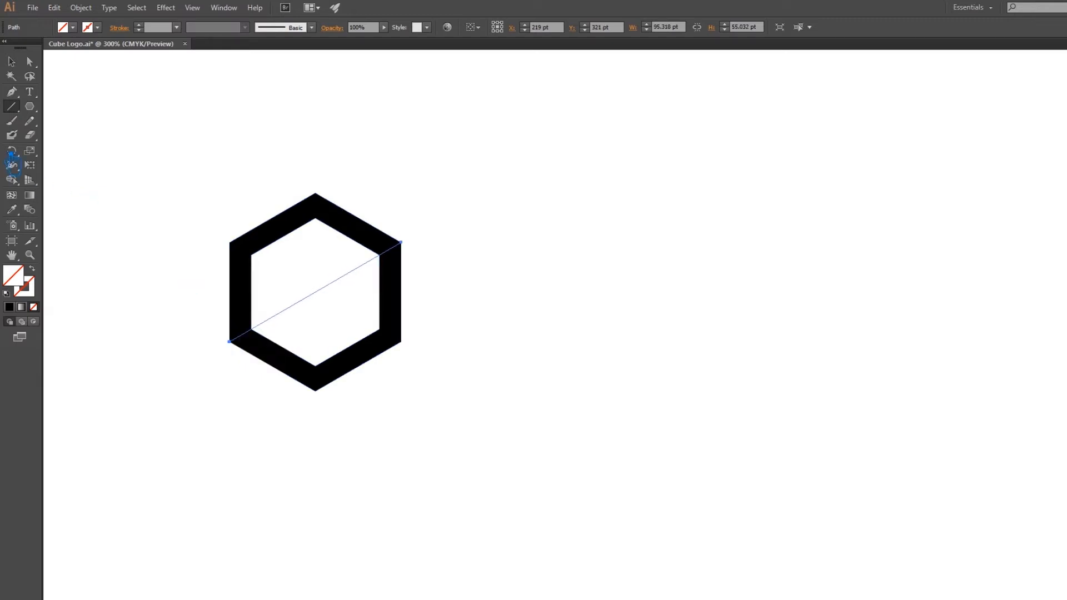
click(12, 62)
drag(413, 352, 450, 381)
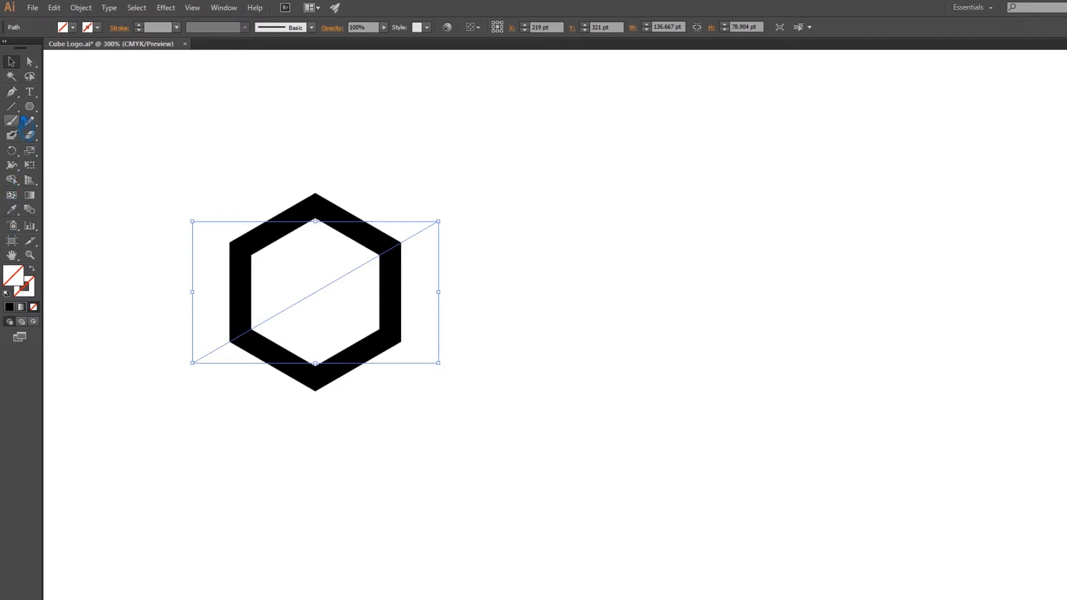
Step: Draw a second diagonal line through the hexagon's upper-left and lower-right corners, extending beyond both
click(12, 106)
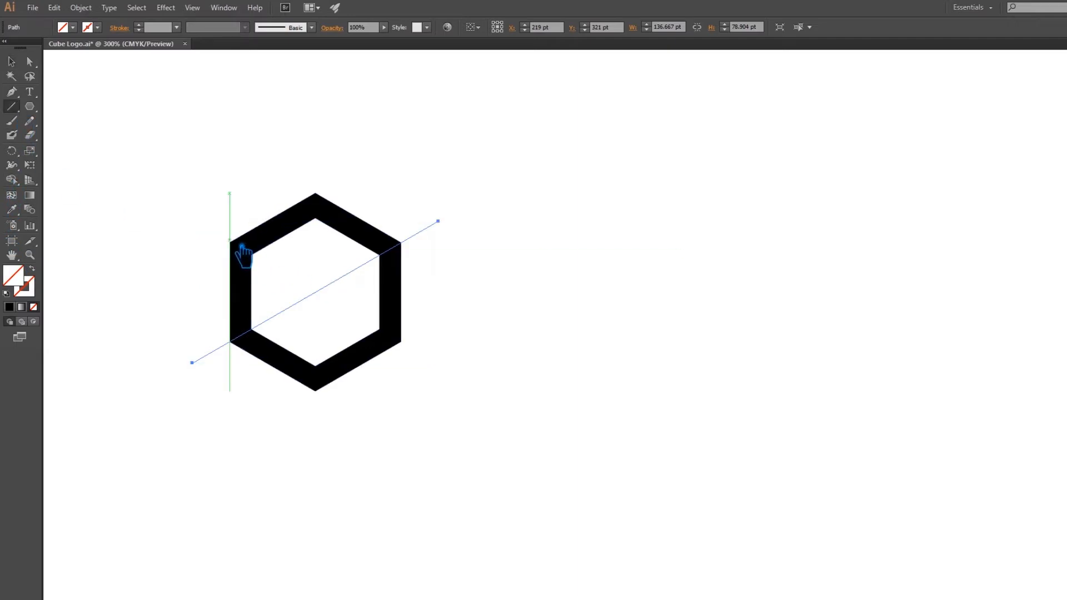
drag(231, 243, 433, 363)
click(12, 61)
drag(504, 442, 234, 149)
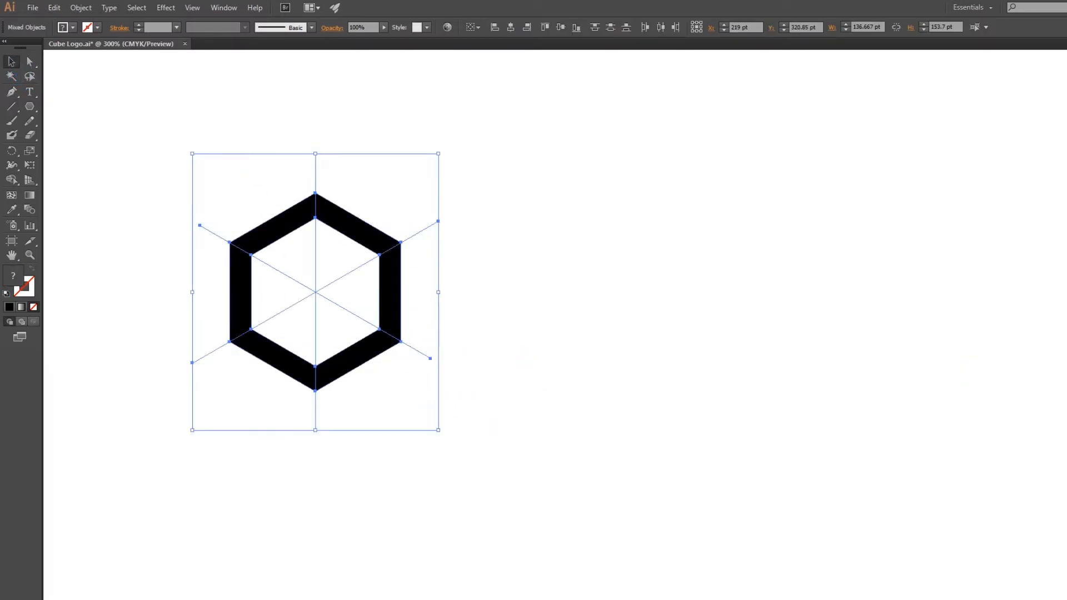
click(528, 341)
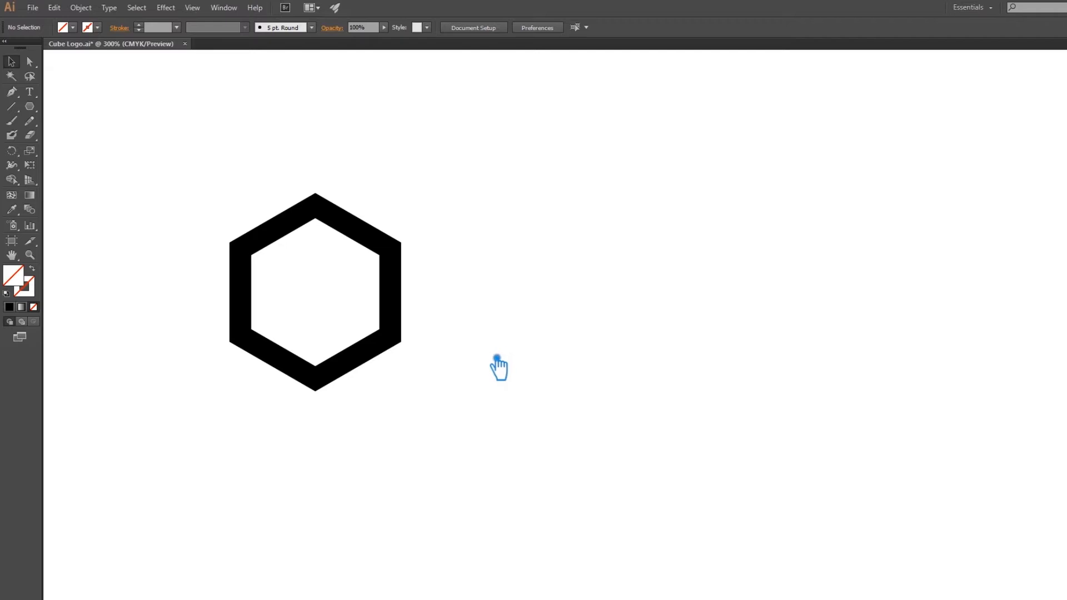
Step: Add a smaller concentric copy of the hexagon ring, scaled to about 45 by 52 pt
click(410, 316)
key(ctrl+shift+b)
key(ctrl+shift+b)
drag(410, 197, 352, 251)
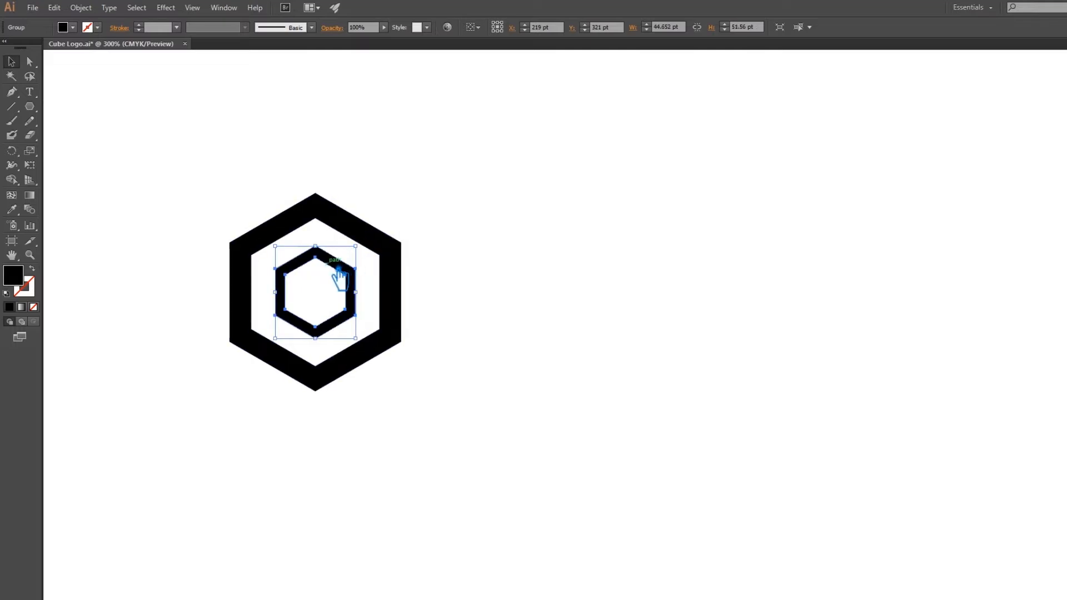
Step: Delete the inner path of the small hexagon ring to make it a solid hexagon
key(a)
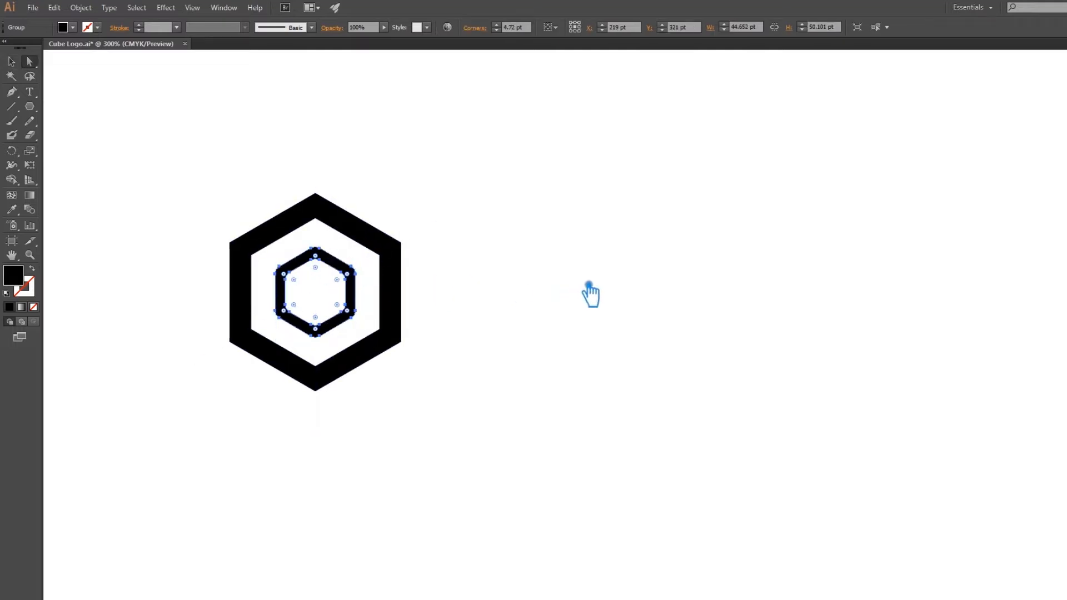
key(ctrl+z)
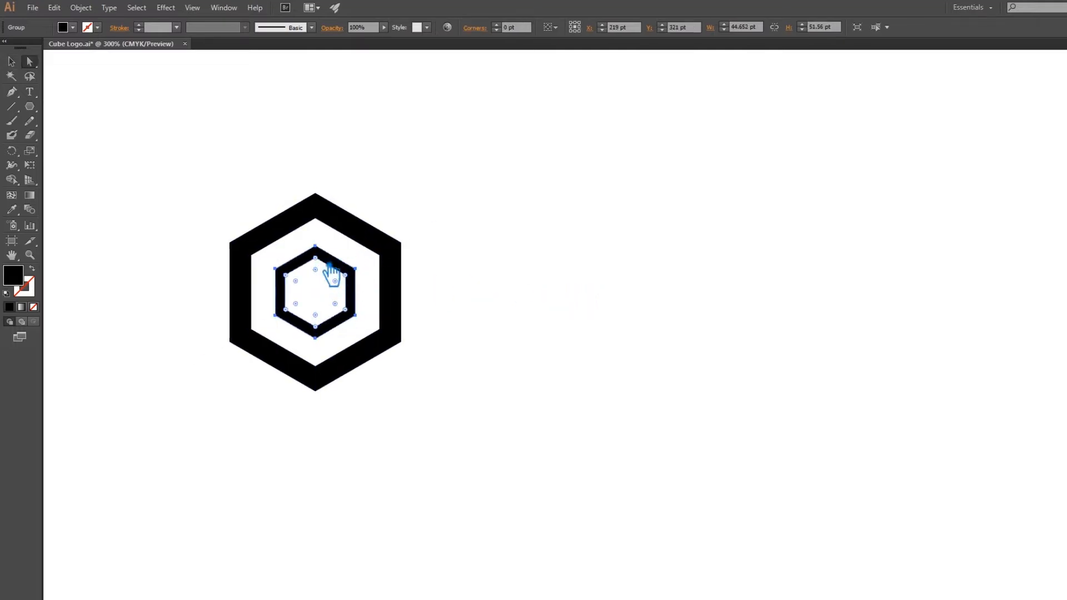
scroll(332, 265, left, 2)
scroll(427, 266, up, 6)
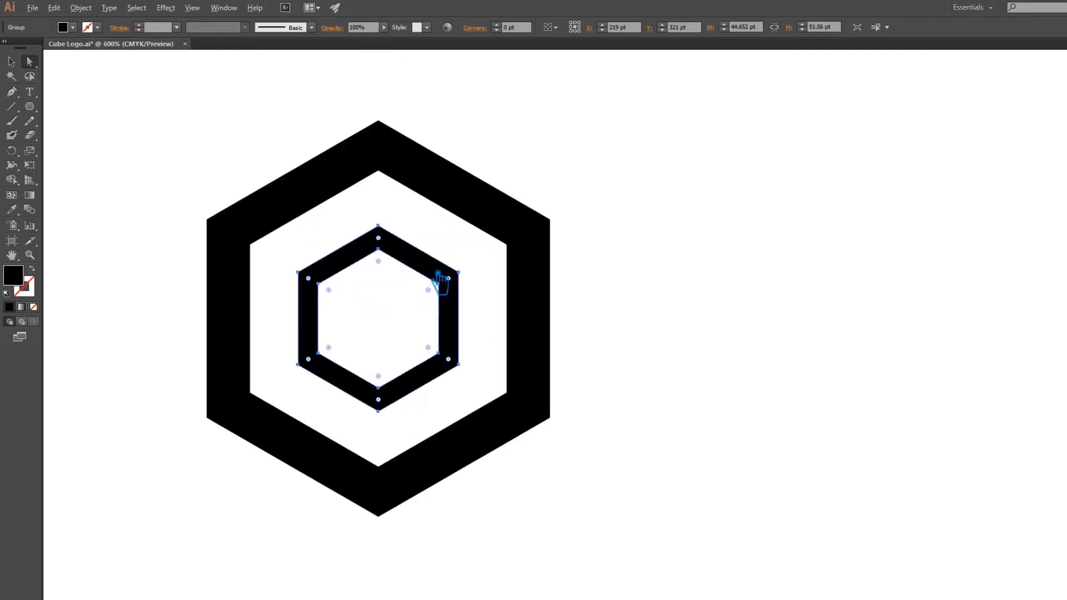
click(239, 192)
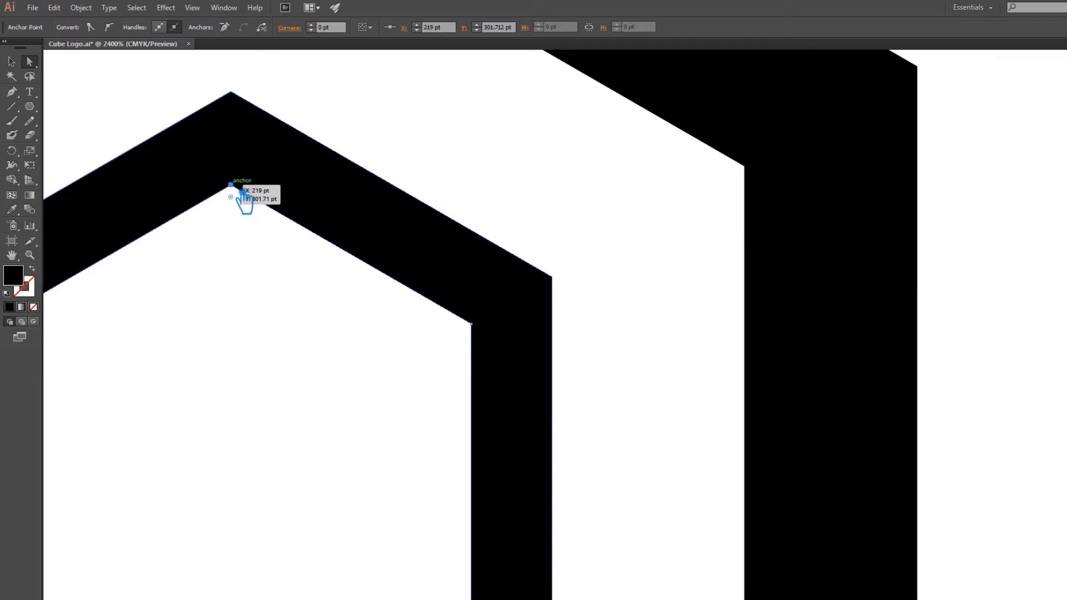
key(Delete)
key(Delete)
scroll(395, 281, right, 3)
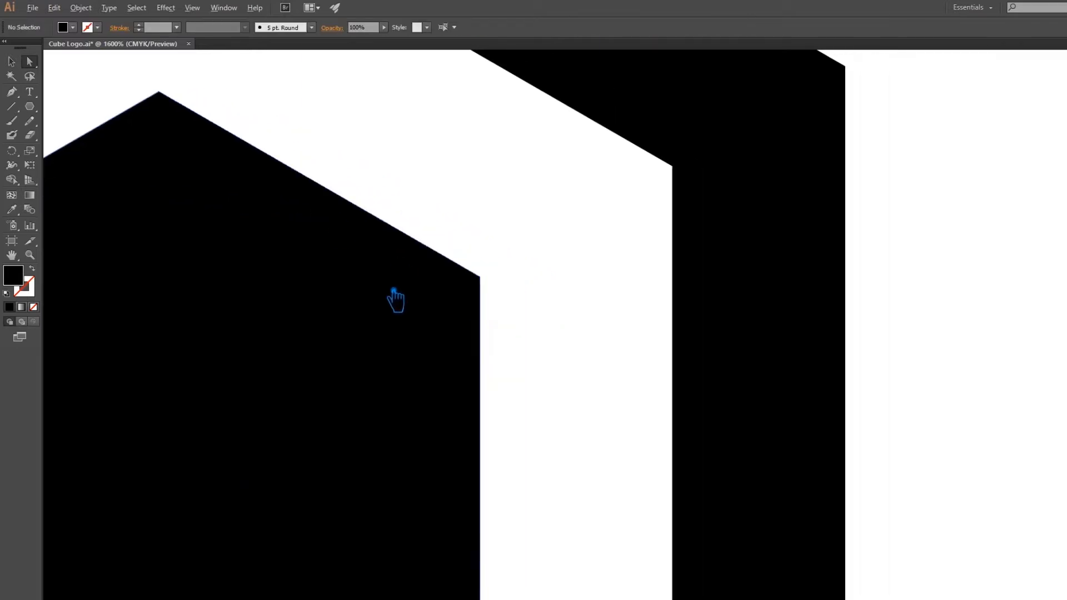
scroll(393, 291, down, 4)
click(15, 63)
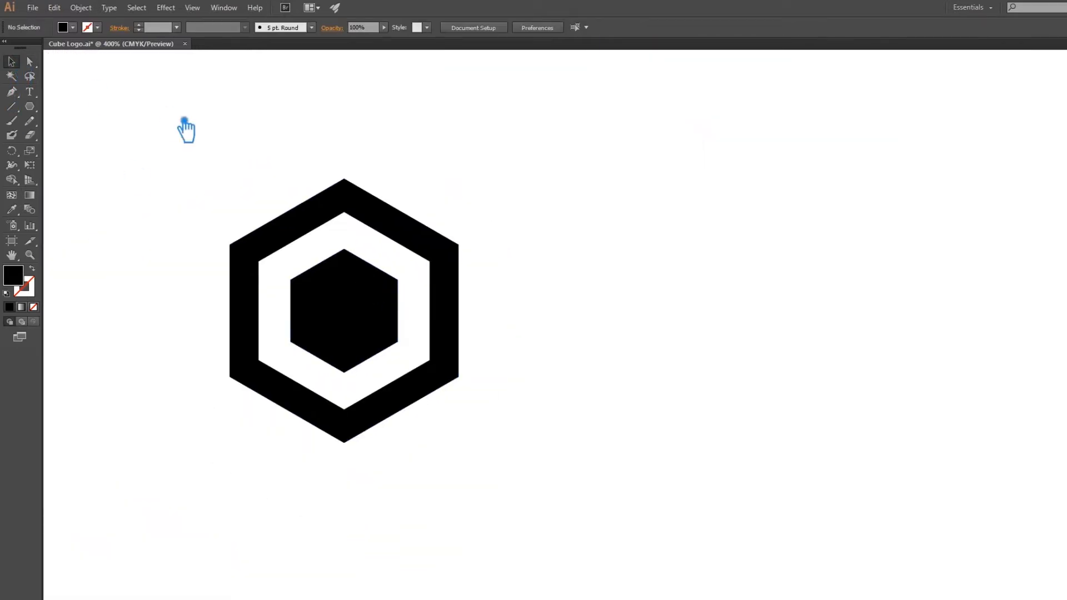
Step: Select both hexagons and all three lines, and split them into separate pieces with Pathfinder Divide
drag(592, 391, 648, 407)
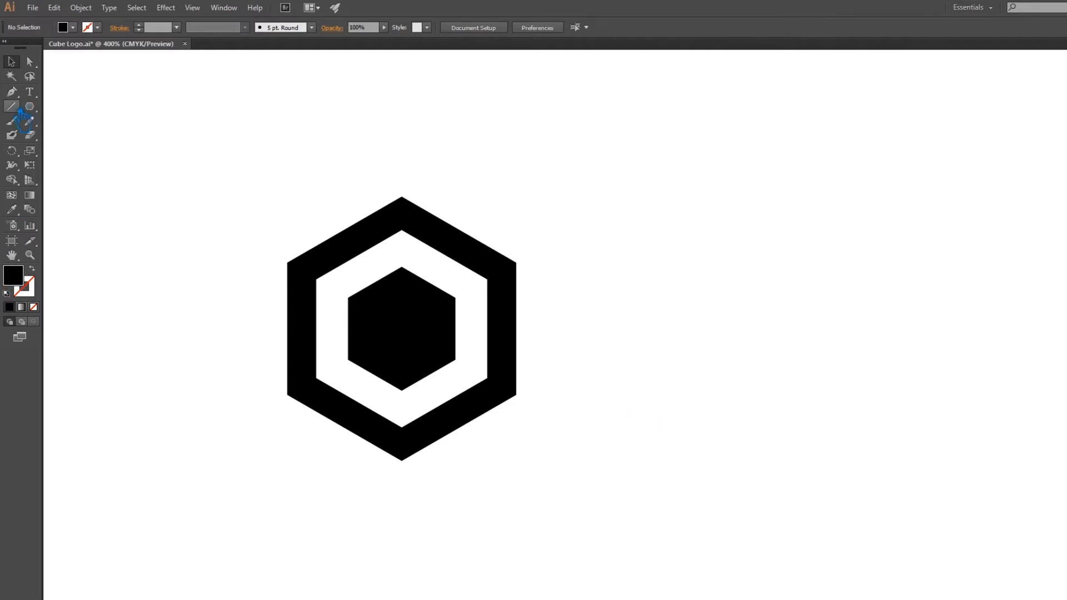
drag(521, 552, 143, 183)
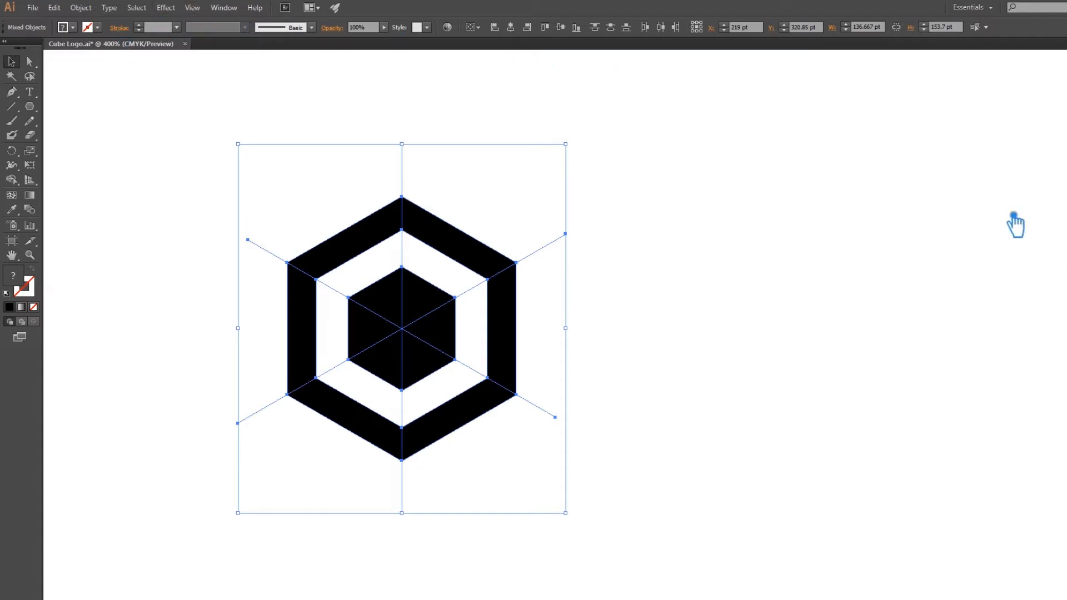
click(228, 7)
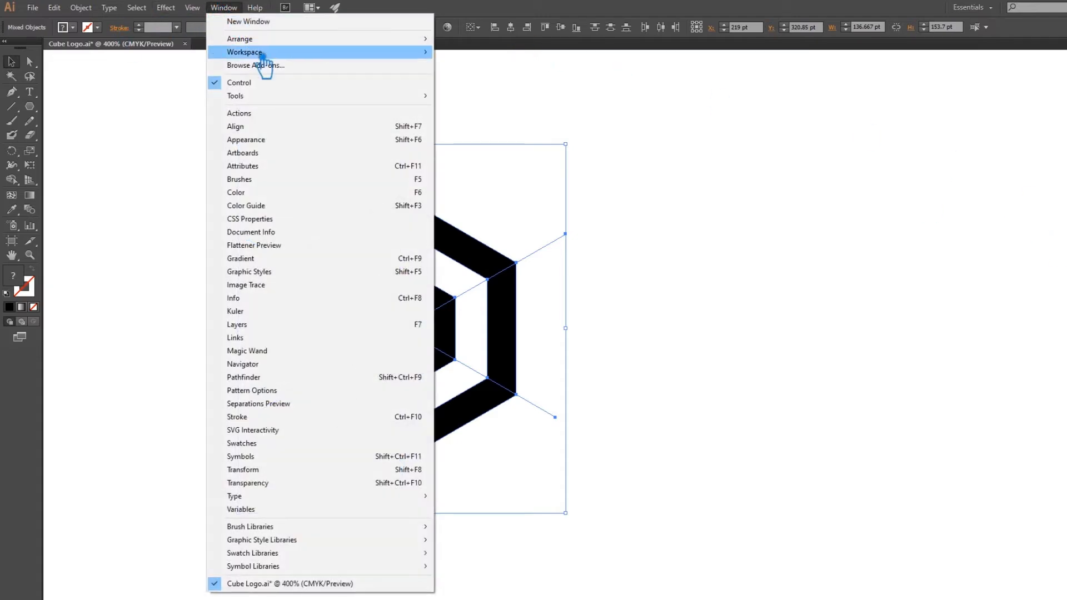
click(282, 383)
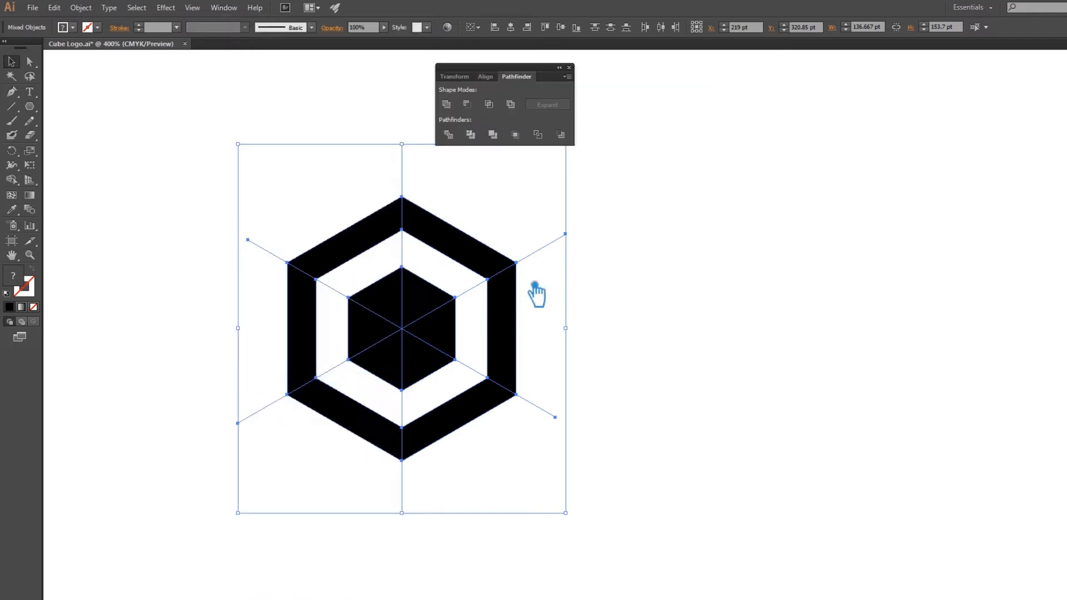
drag(482, 72, 1066, 324)
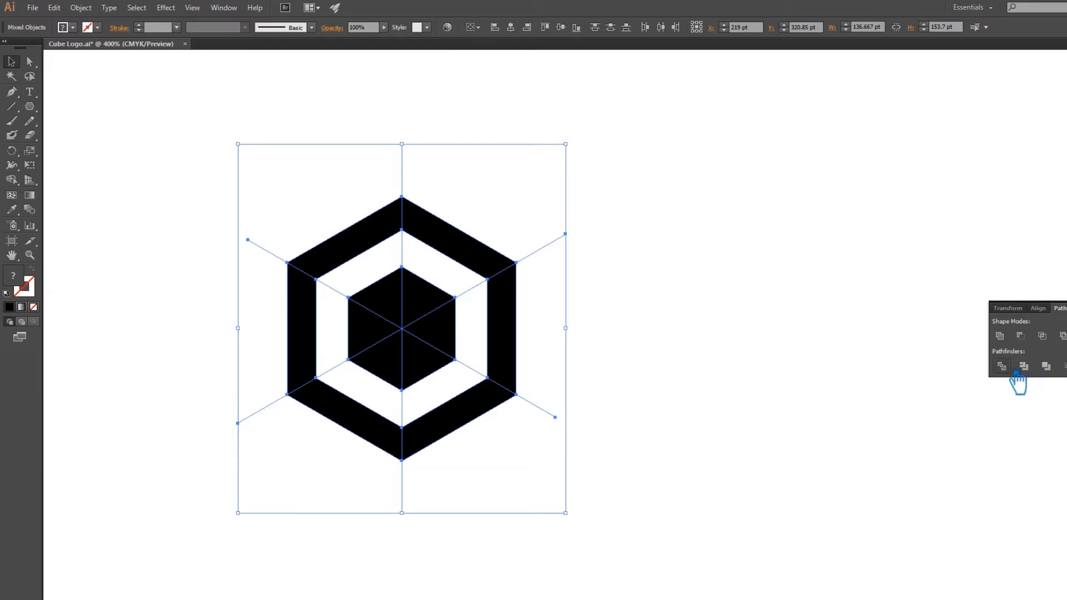
click(1017, 365)
Step: Ungroup the divided hexagon pieces
click(400, 269)
click(434, 245)
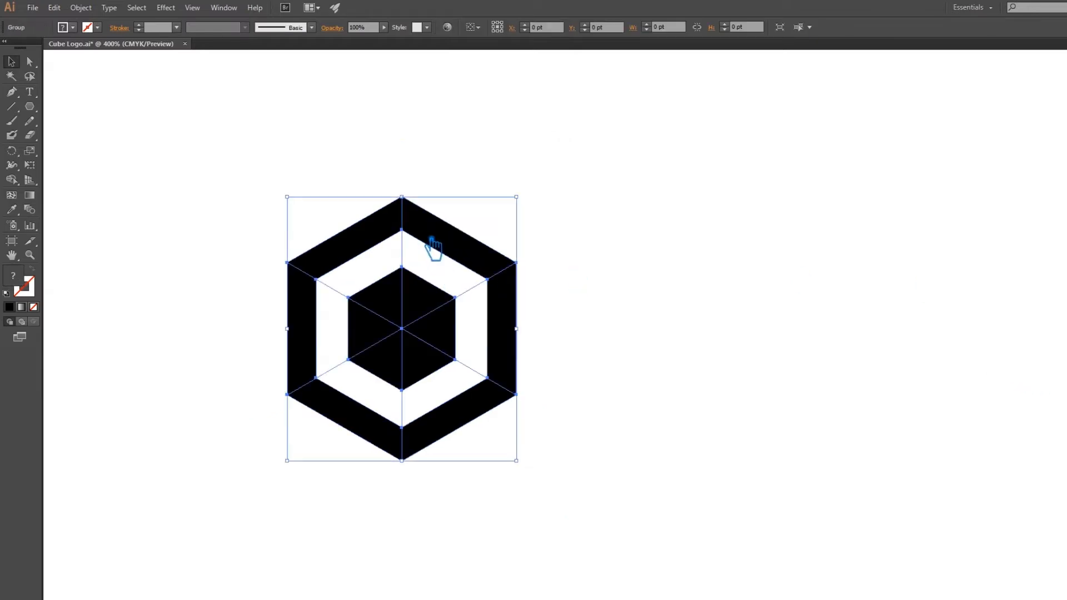
right_click(421, 234)
click(469, 303)
click(529, 293)
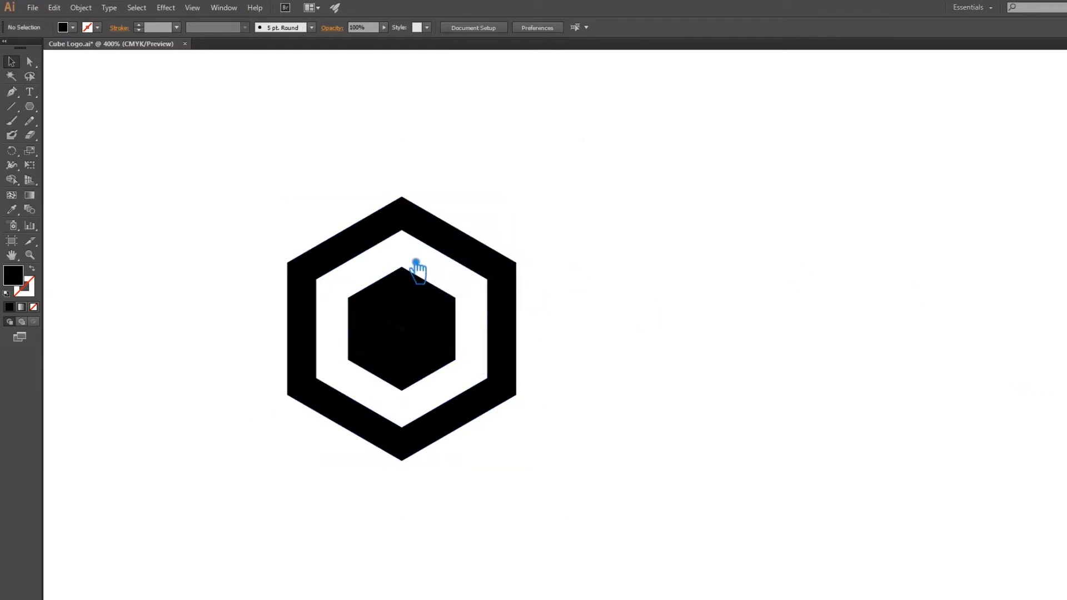
Step: Delete the unfilled pieces between the outer ring and the inner hexagon
click(404, 257)
key(Delete)
click(404, 257)
key(Delete)
click(477, 292)
key(Delete)
drag(473, 383, 473, 383)
key(Delete)
click(401, 411)
key(Delete)
drag(340, 371, 340, 354)
key(Delete)
drag(587, 495, 216, 162)
click(202, 195)
Step: Unite the left and lower-left segments of the outer ring and inner hexagon into the cube's left face
click(312, 325)
shift+click(387, 348)
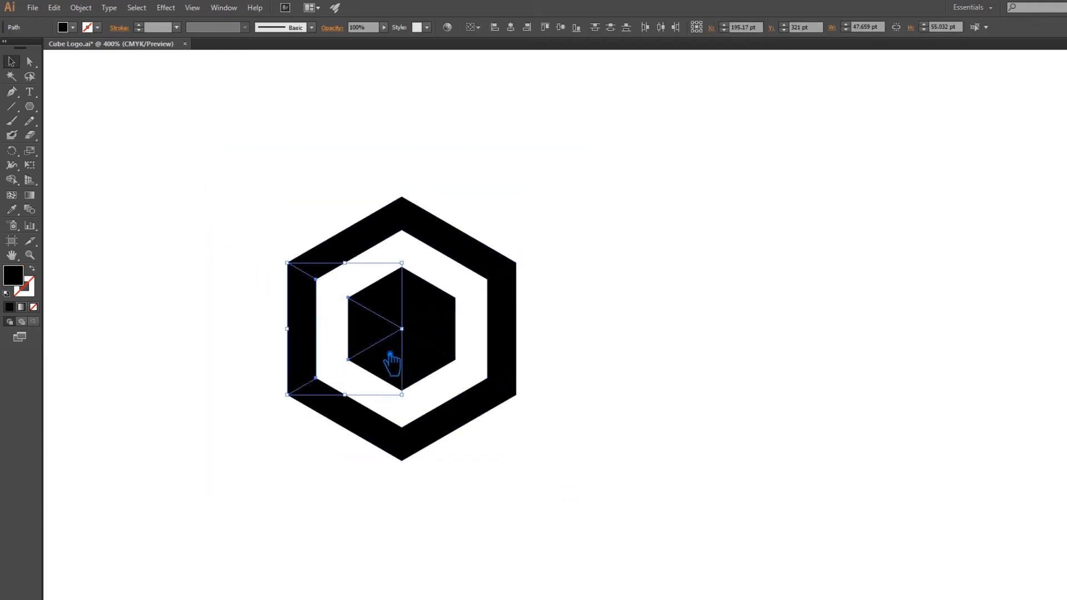
shift+click(371, 435)
key(ctrl+shift+F9)
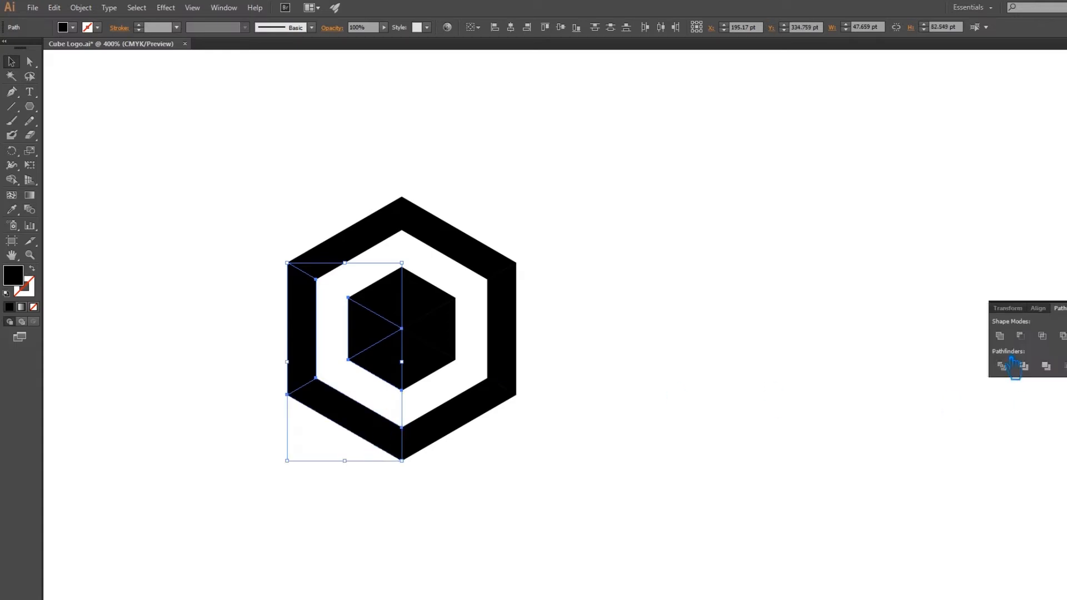
click(1006, 338)
click(775, 374)
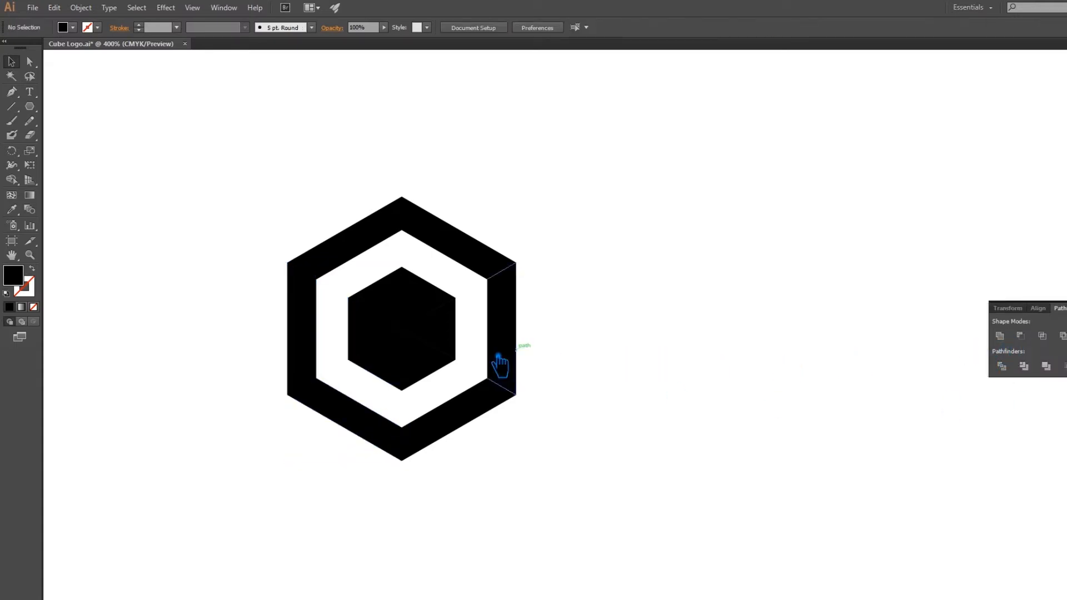
Step: Unite the right and lower-right segments of the outer ring and inner hexagon into the cube's right face
click(420, 355)
shift+click(453, 322)
shift+click(509, 314)
shift+click(462, 439)
click(1000, 335)
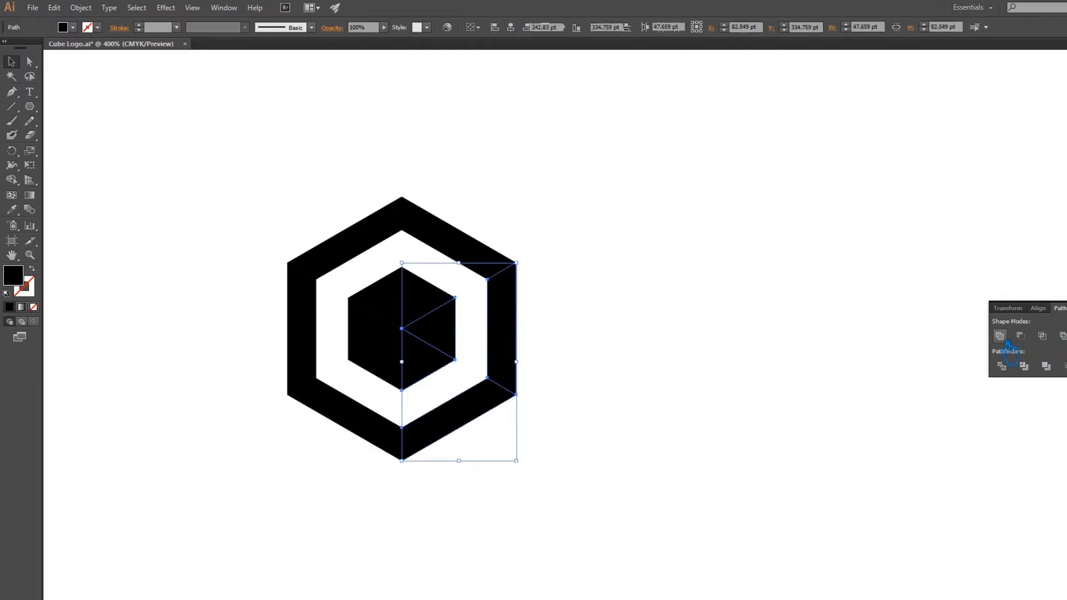
click(769, 301)
Step: Unite the upper-left and upper-right segments of the outer ring and inner hexagon into the cube's top face
click(380, 306)
shift+click(439, 304)
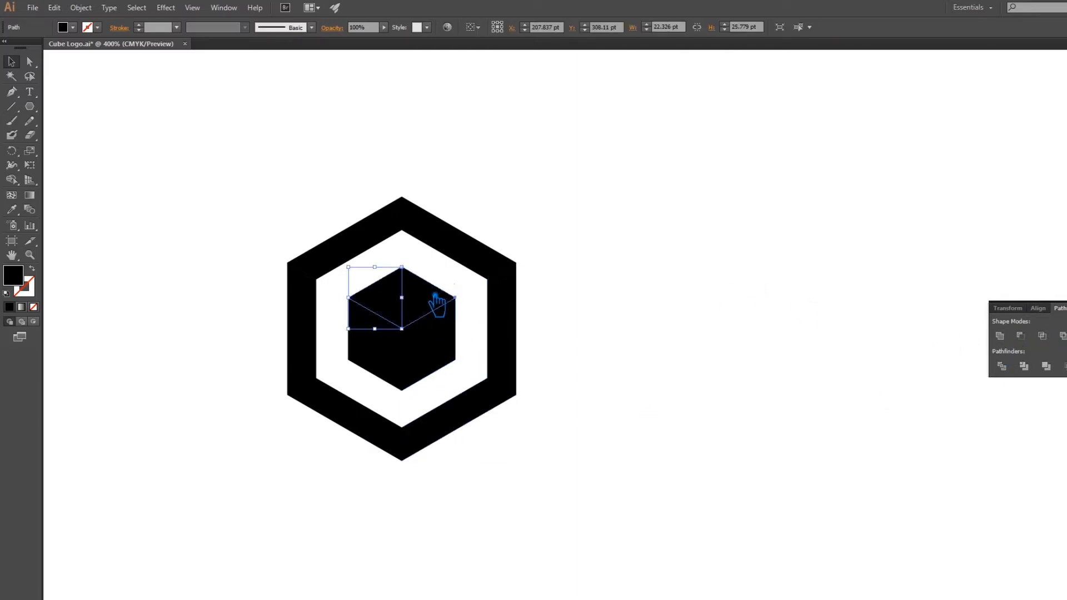
shift+click(460, 237)
shift+click(350, 245)
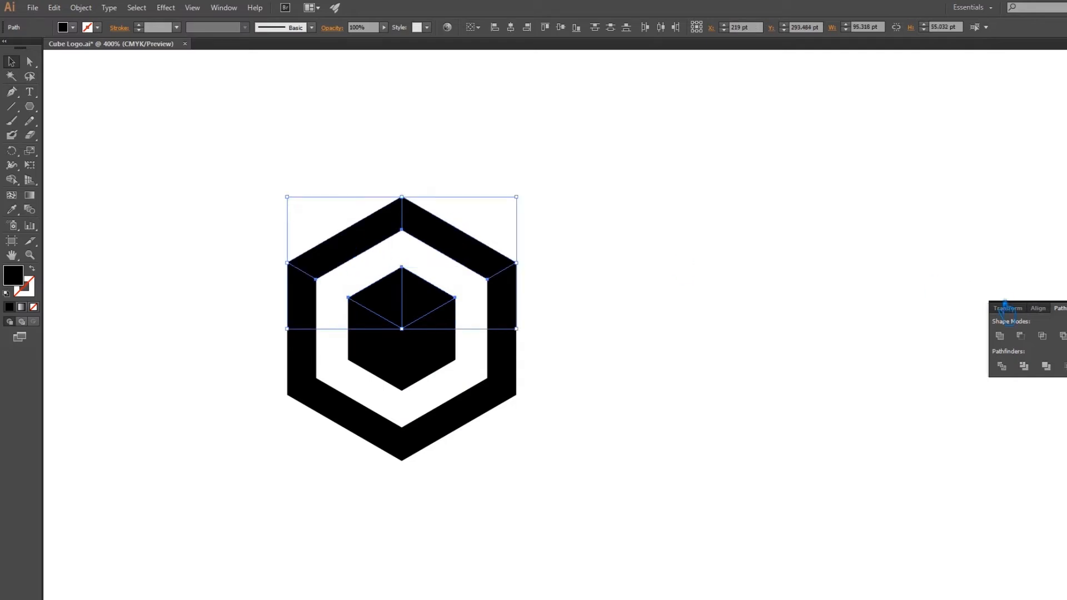
click(1000, 336)
click(766, 317)
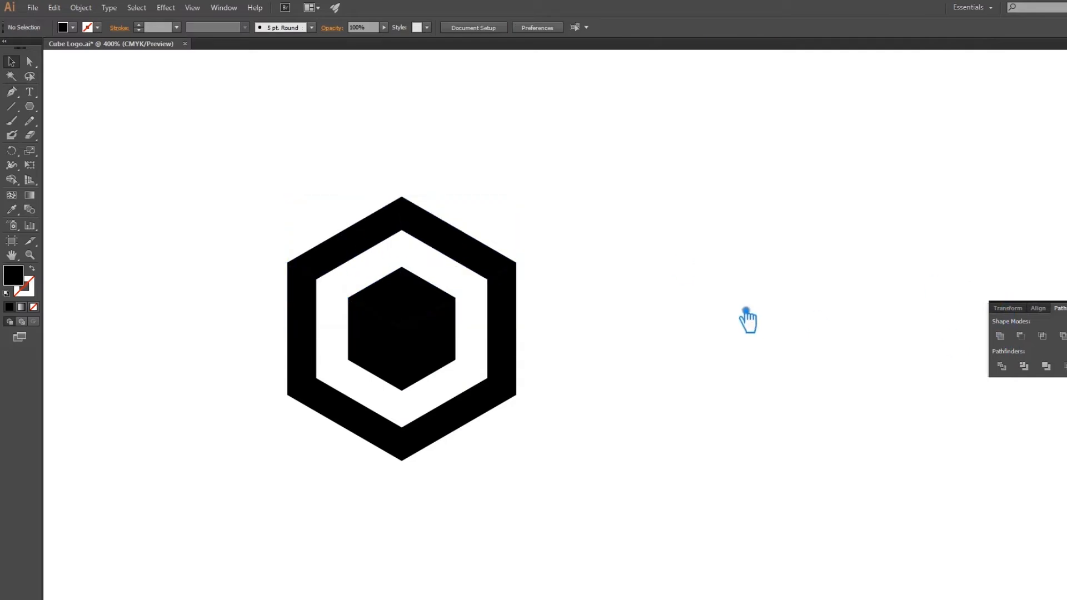
Step: Swap the fill and stroke of the cube's right face
click(509, 345)
click(32, 269)
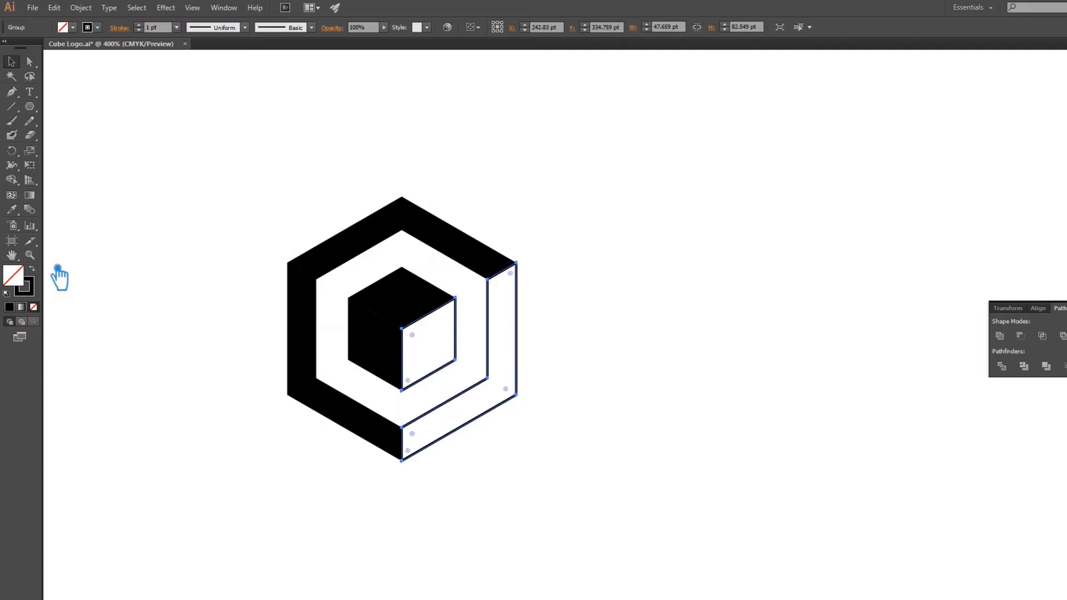
Step: Undo the right face's fill and stroke swap and ungroup the cube faces into separate pieces
key(ctrl+z)
drag(484, 512, 232, 278)
right_click(408, 323)
click(425, 377)
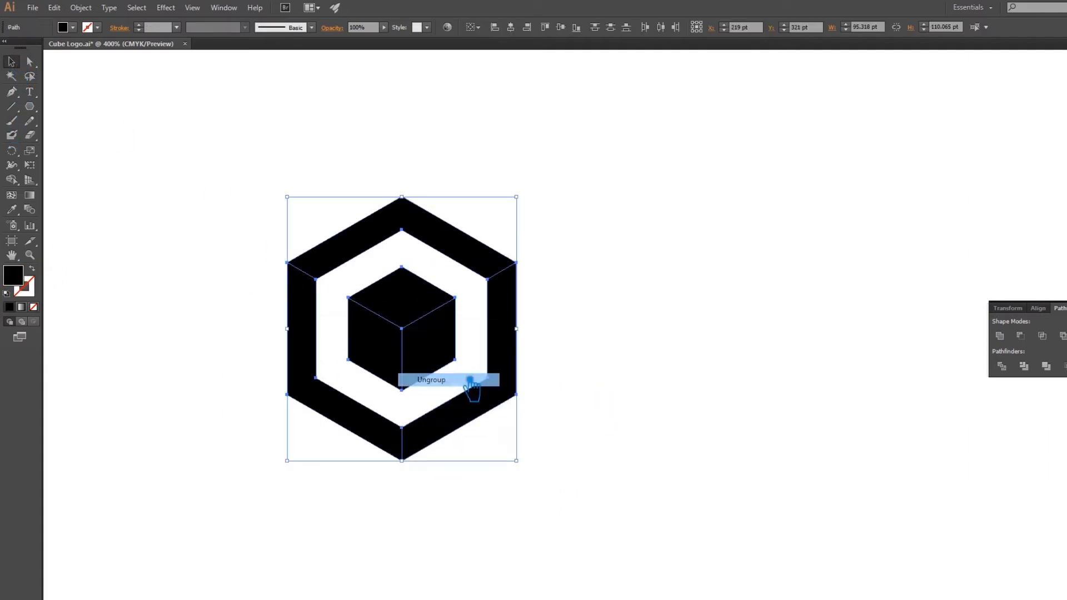
click(600, 375)
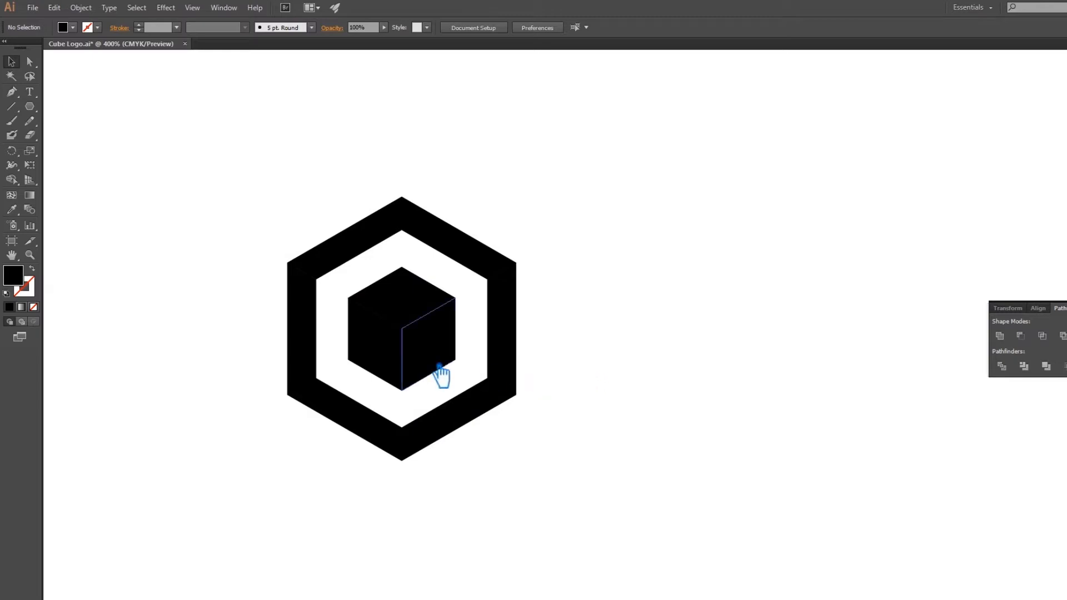
click(417, 351)
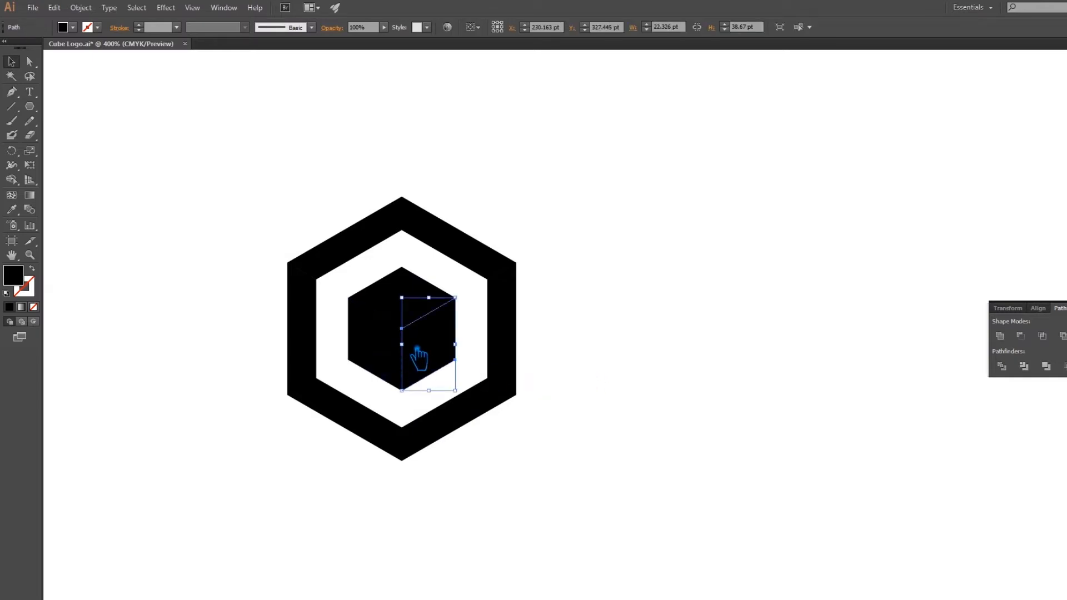
click(575, 398)
Step: Try to give the outer ring's right segment a green fill using the Color Picker
click(495, 408)
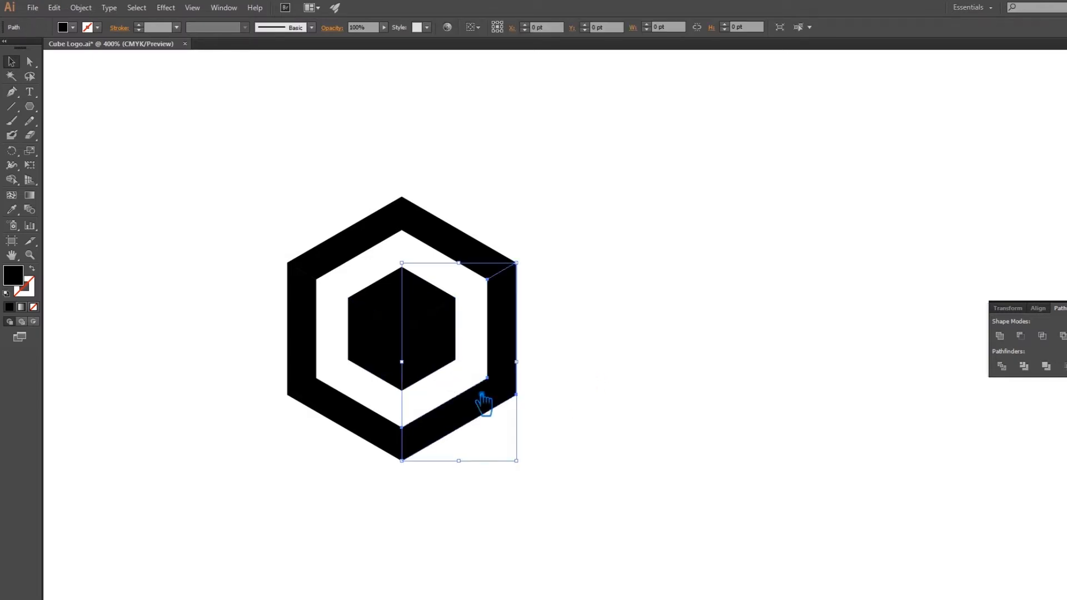
double_click(16, 280)
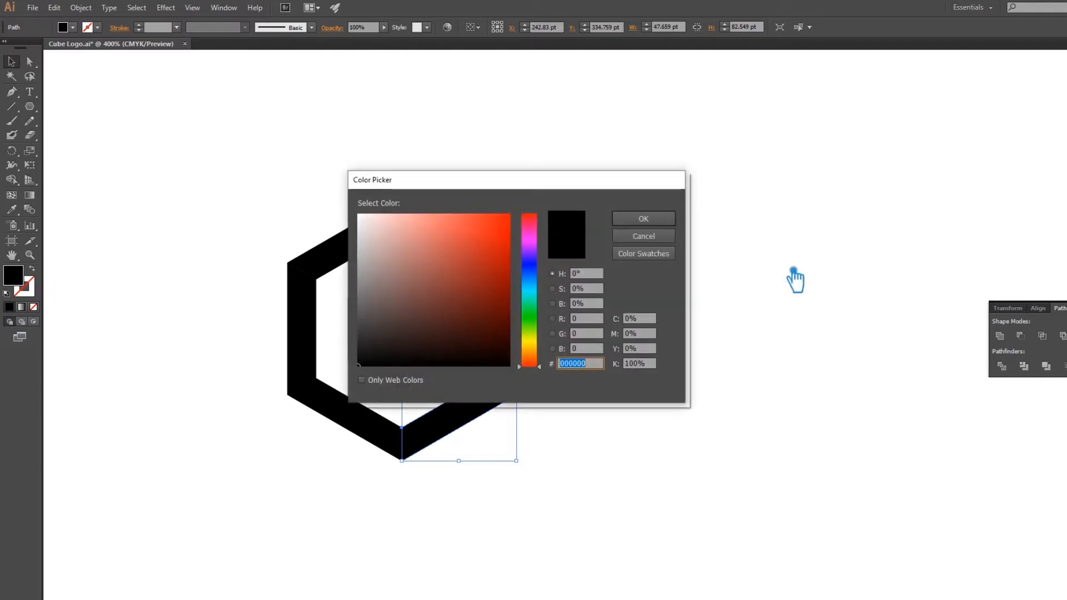
click(537, 331)
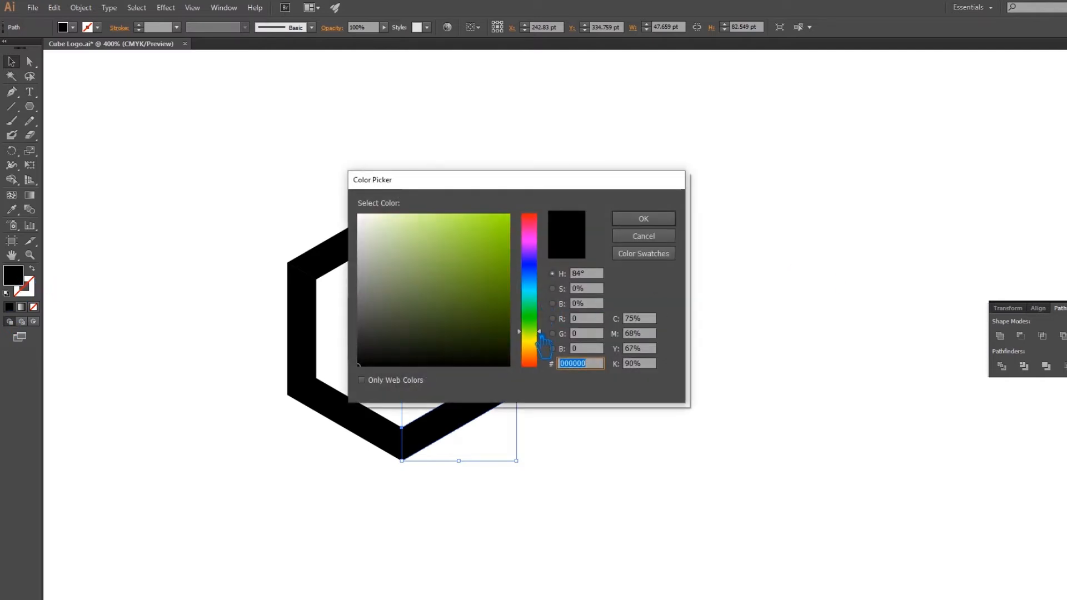
drag(479, 297, 477, 276)
click(672, 220)
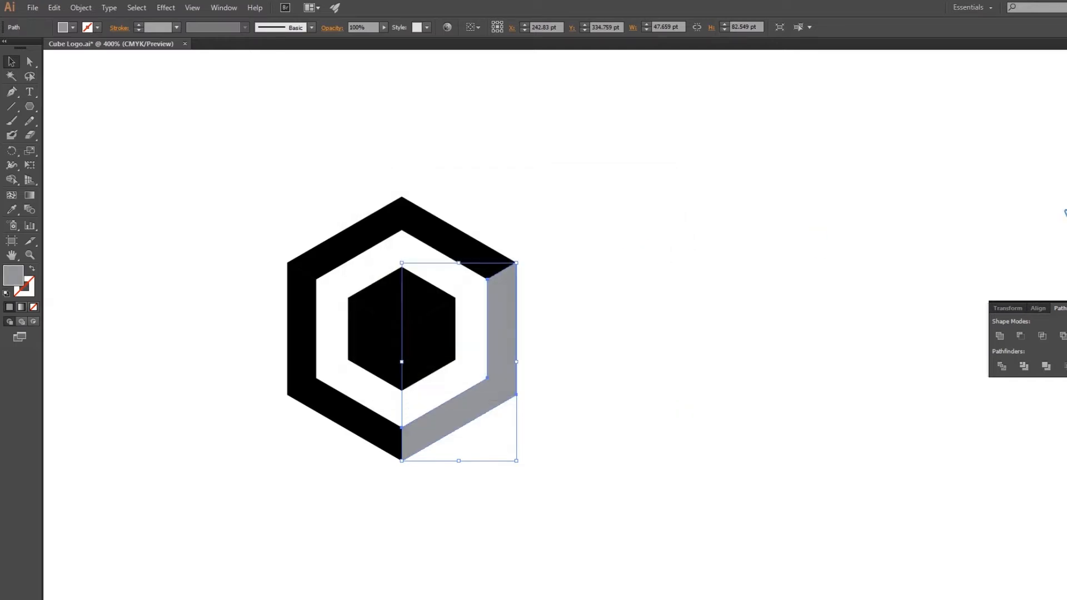
Step: Pick a green from the colour spectrum as the fill of the outer ring's right segment
key(F6)
click(1065, 51)
click(1038, 87)
click(717, 301)
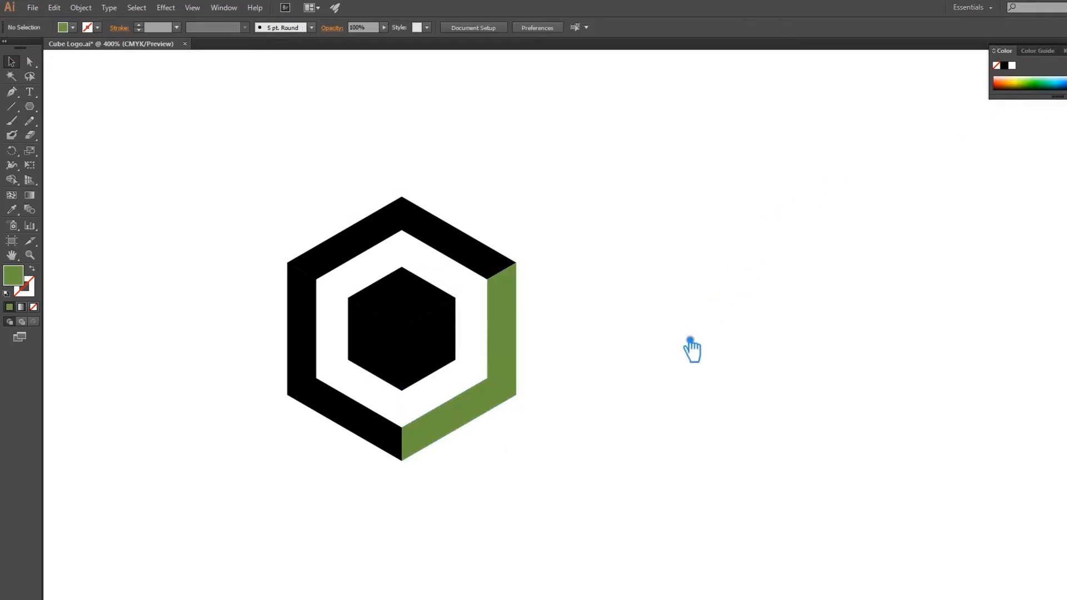
Step: Change the fill of the outer ring's right segment to the brighter green 7DA811
click(508, 350)
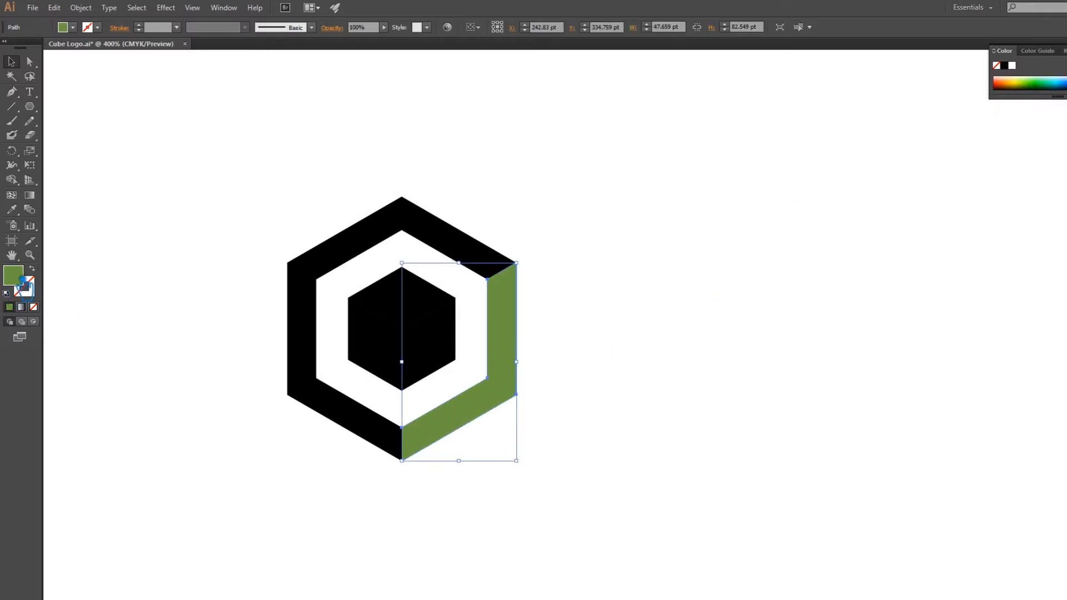
double_click(21, 280)
drag(540, 342, 550, 345)
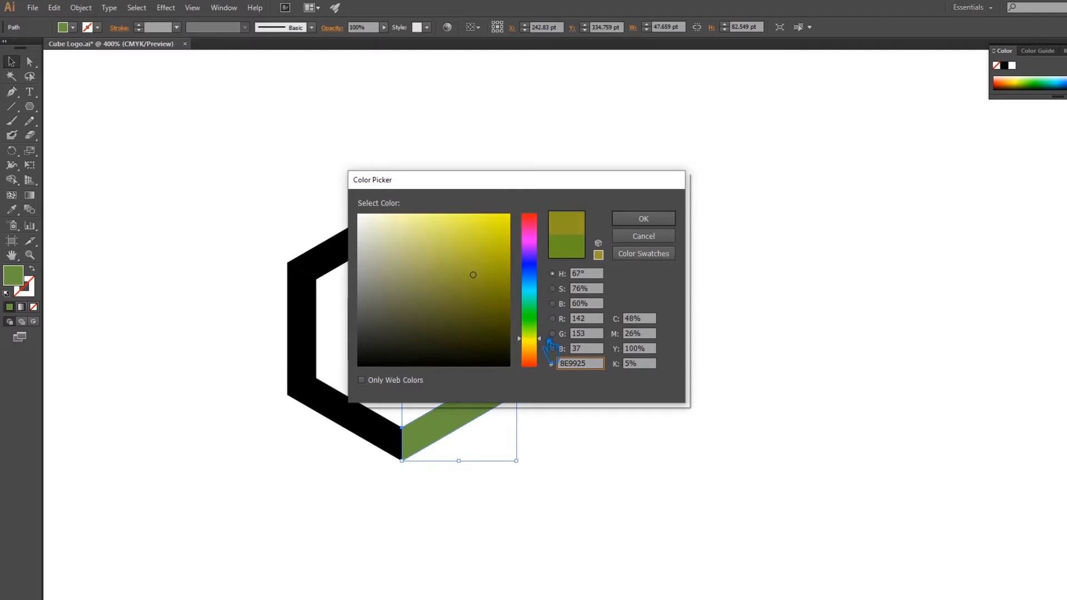
drag(487, 284, 507, 272)
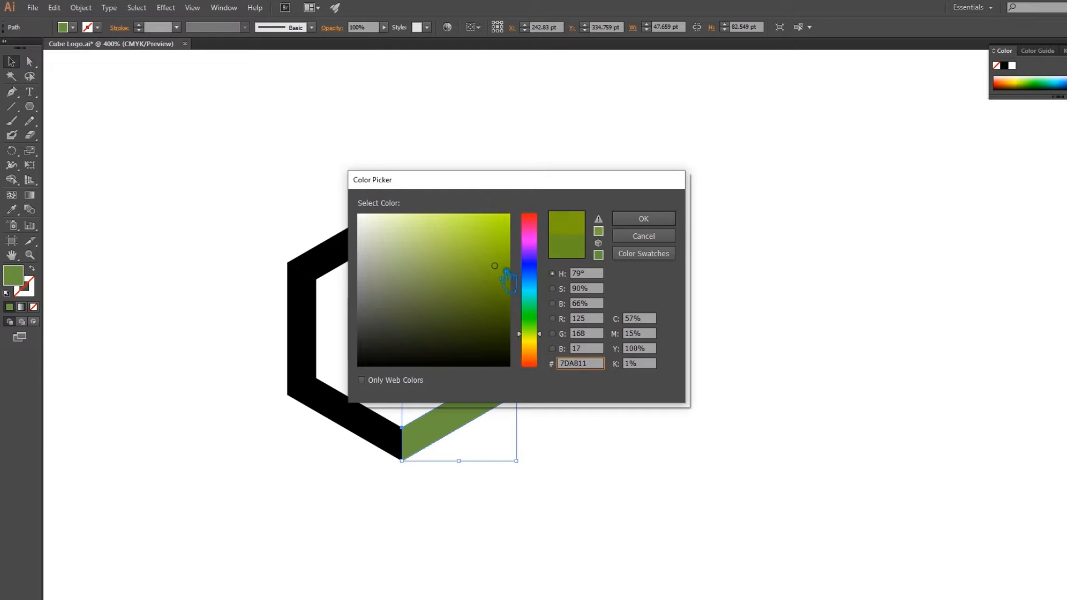
click(656, 220)
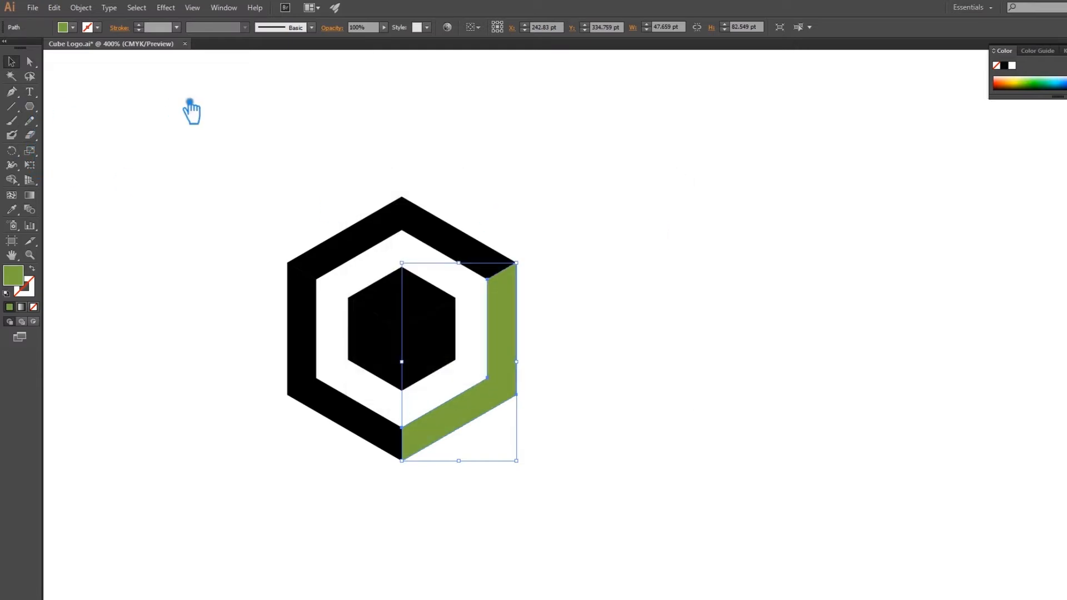
Step: Set the fill of the outer ring's right segment to the darker olive green 739114
click(189, 103)
click(506, 391)
double_click(21, 276)
click(488, 279)
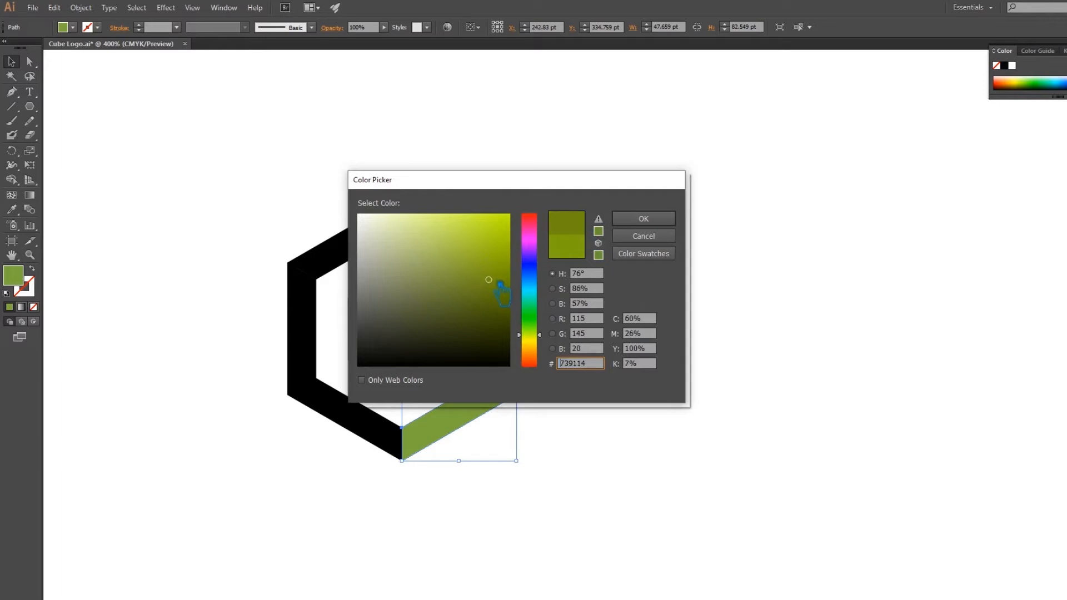
click(657, 222)
click(657, 233)
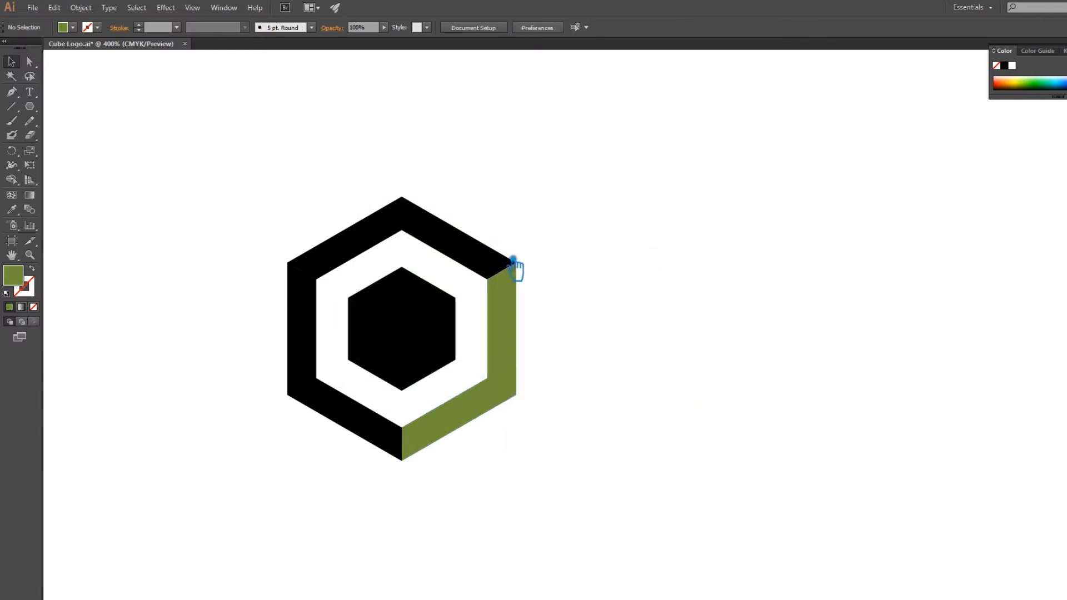
Step: Copy the outer ring's olive green onto the inner cube's right face with the Eyedropper
click(465, 246)
click(441, 345)
click(12, 209)
click(512, 360)
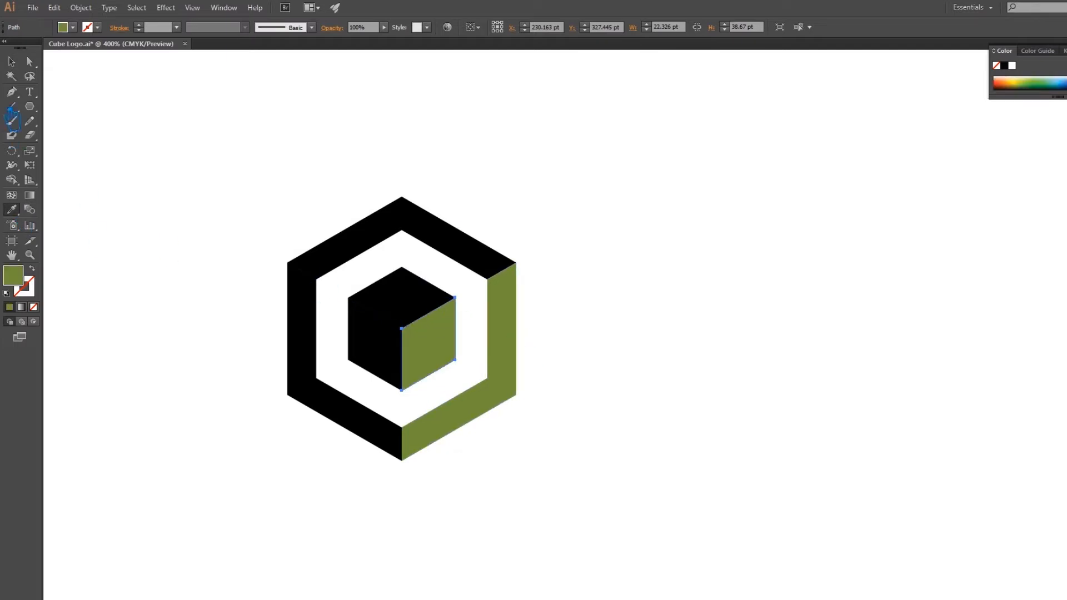
click(12, 61)
click(226, 160)
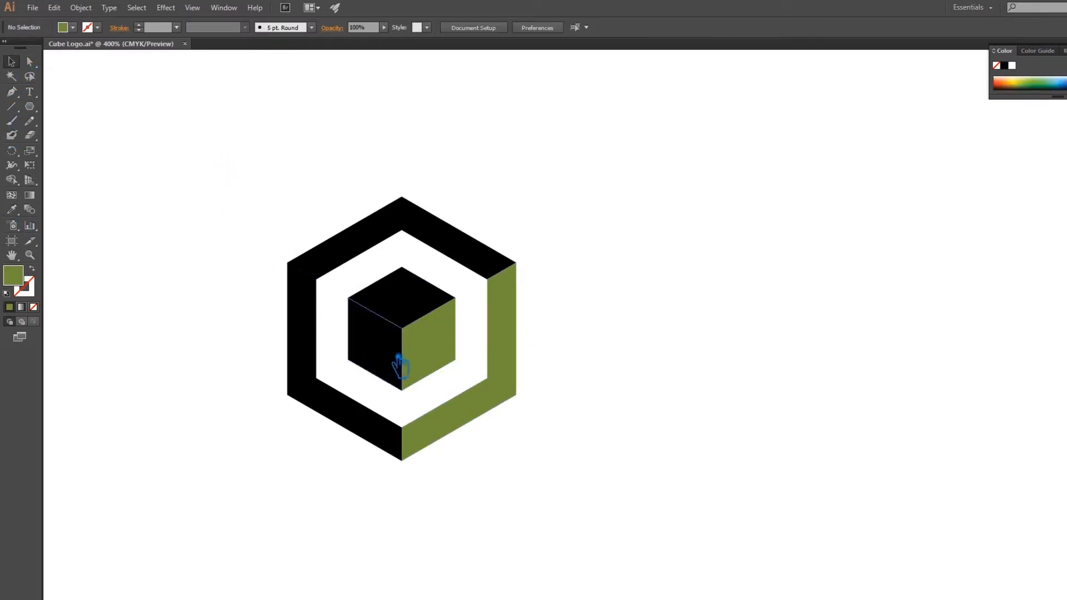
Step: Group the inner cube's right face with the right segment of the outer ring
click(448, 363)
shift+click(513, 370)
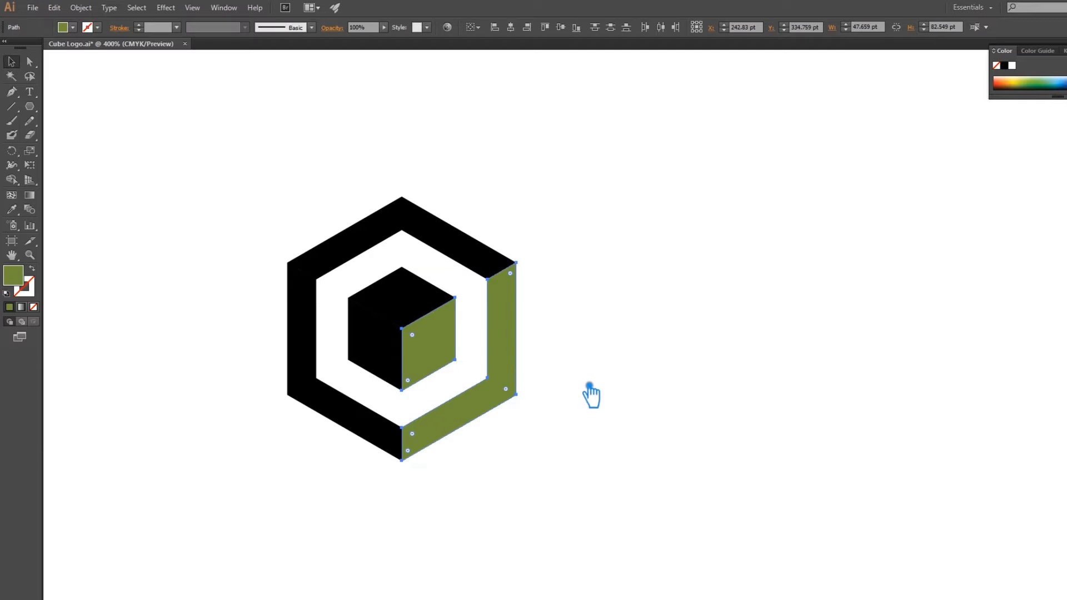
key(ctrl+g)
click(644, 389)
Step: Group the inner cube's left face with the left segment of the outer ring
click(389, 340)
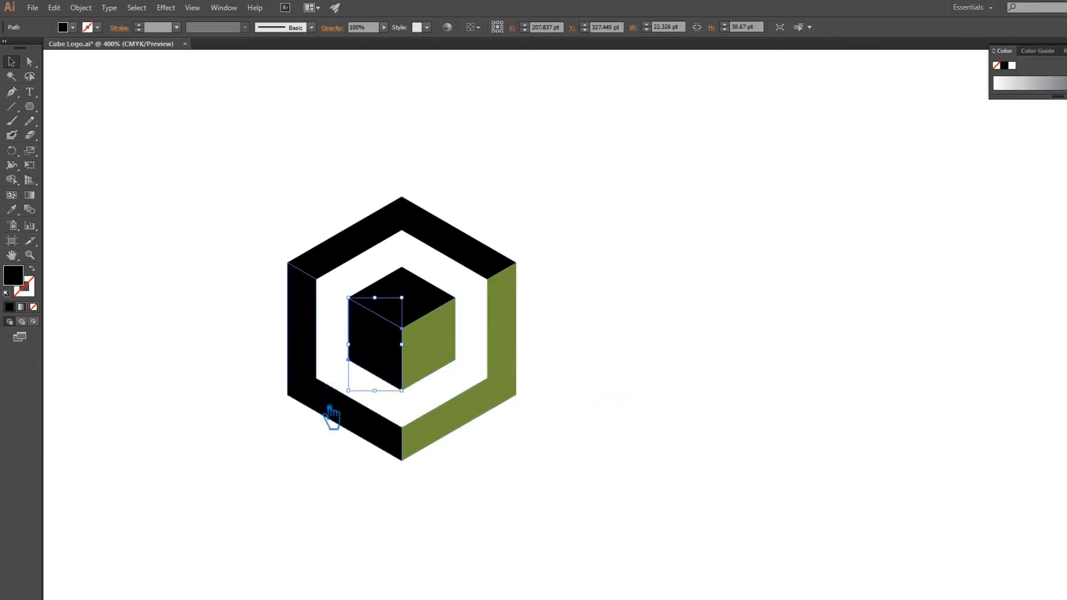
shift+click(329, 411)
key(ctrl+g)
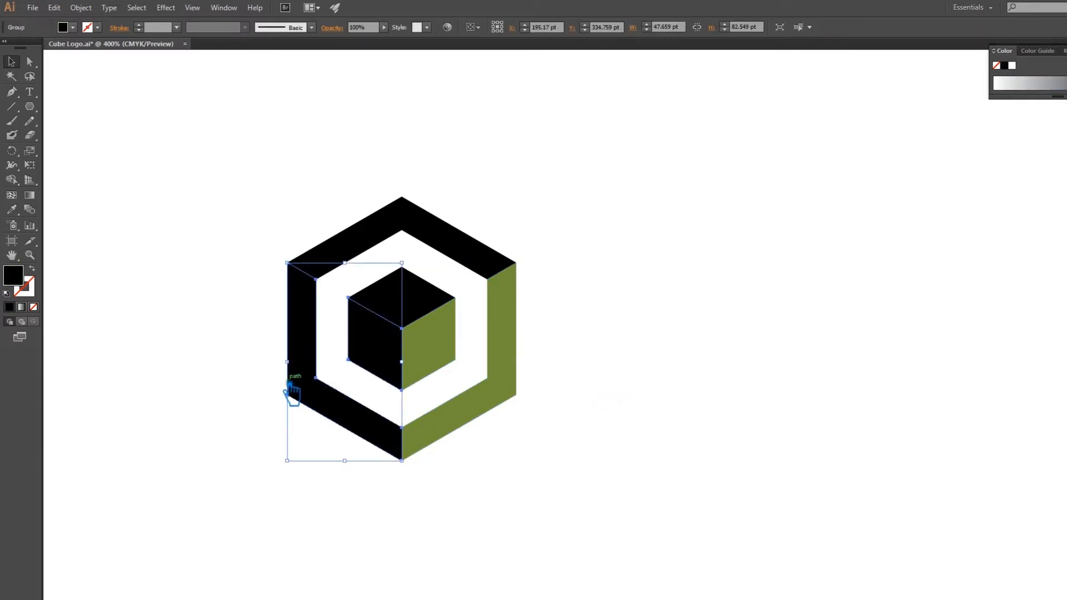
Step: Sample the right face's green onto the left face group and brighten its fill to a lighter yellow-green
click(11, 210)
click(524, 352)
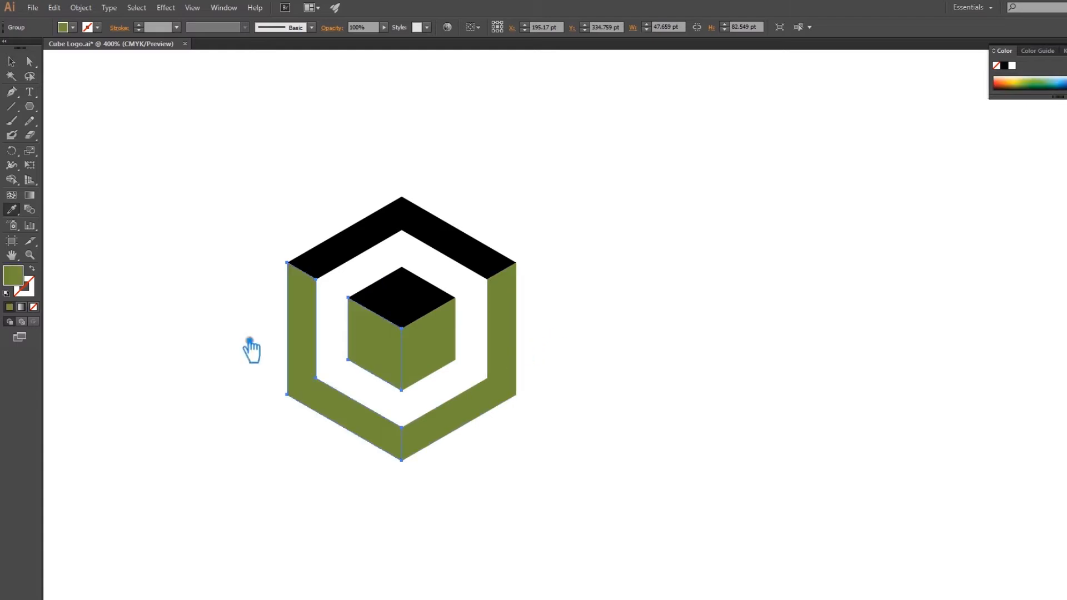
double_click(24, 281)
drag(491, 286, 494, 262)
click(643, 218)
click(11, 61)
click(202, 140)
Step: Draw a vertical line about 60 pt long from the cube's centre up past the outer ring's top corner
click(412, 310)
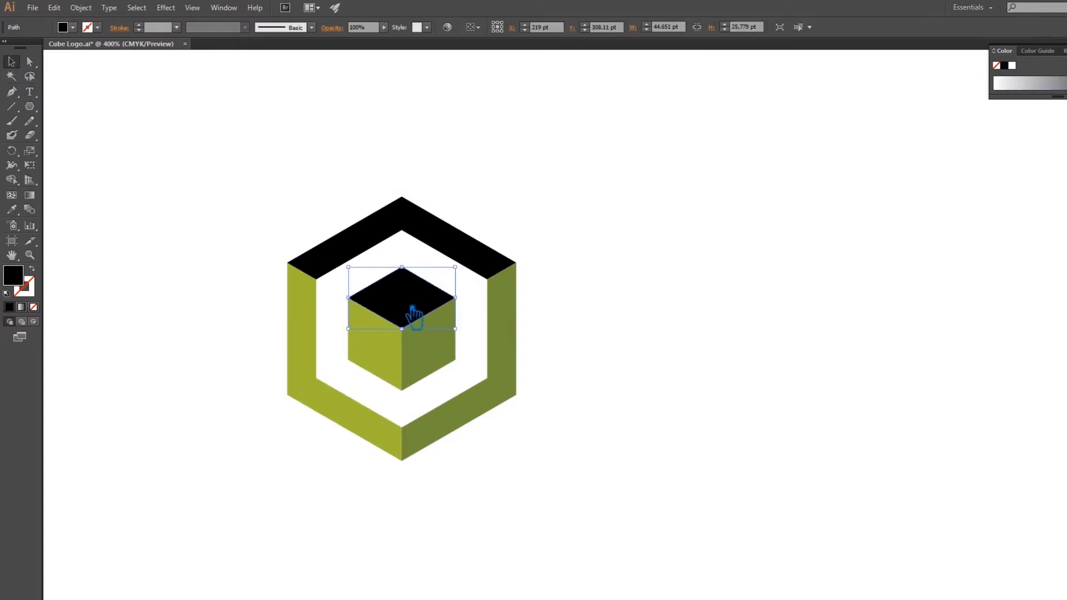
click(548, 264)
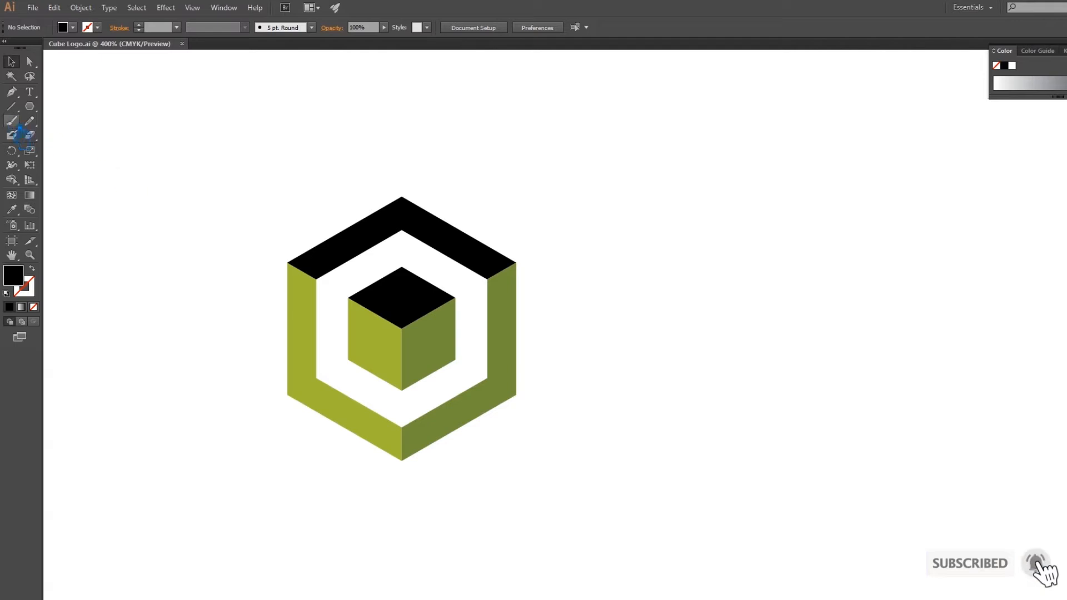
click(14, 109)
drag(404, 329, 412, 189)
click(11, 62)
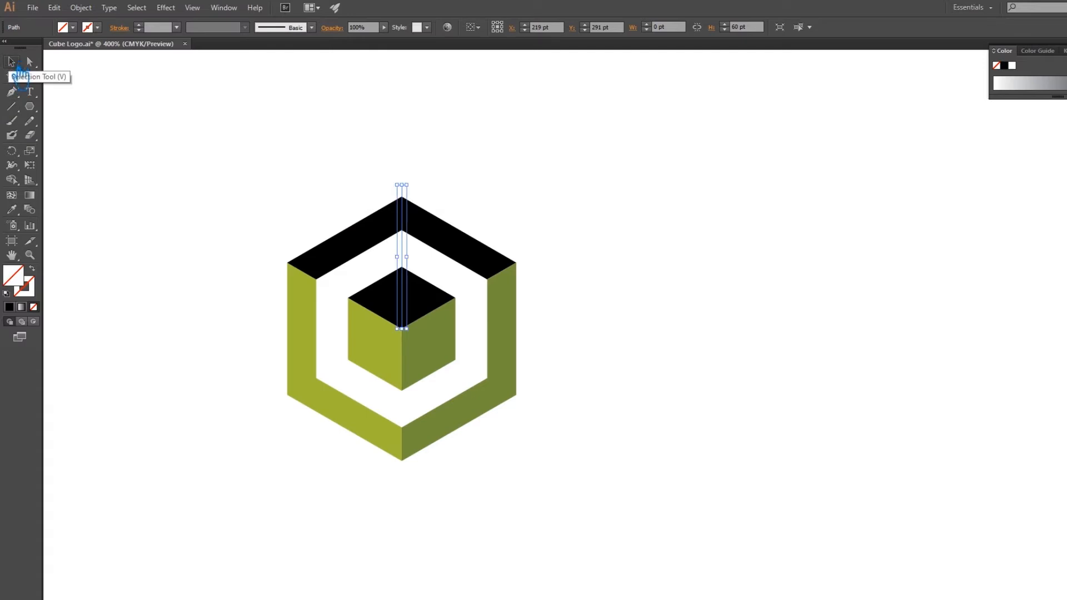
click(459, 251)
click(614, 283)
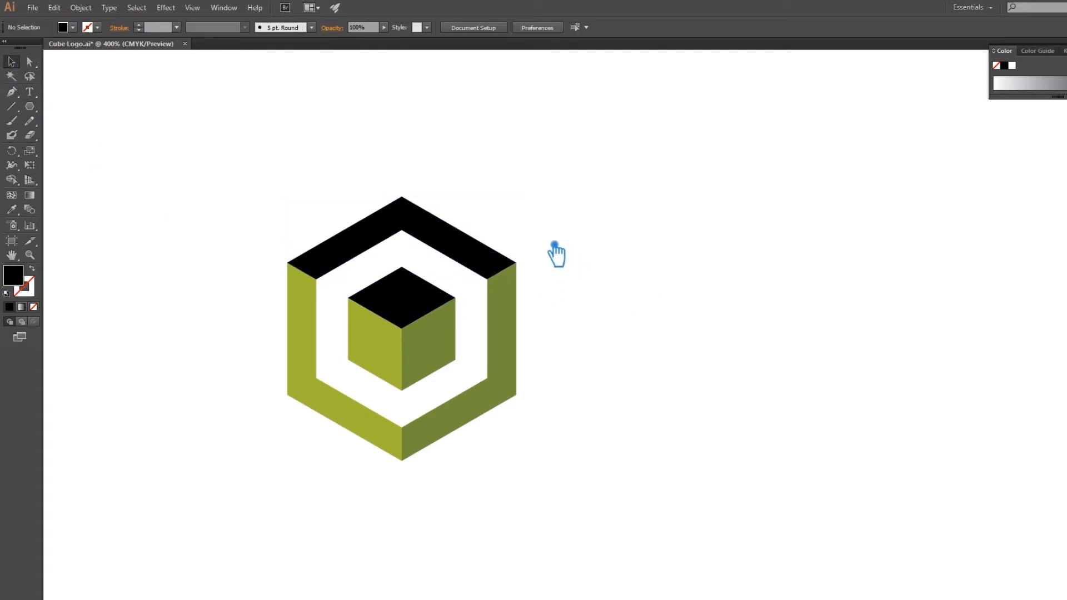
Step: Move the vertical line down to Y 298 pt so it crosses the inner cube's whole top face
click(410, 265)
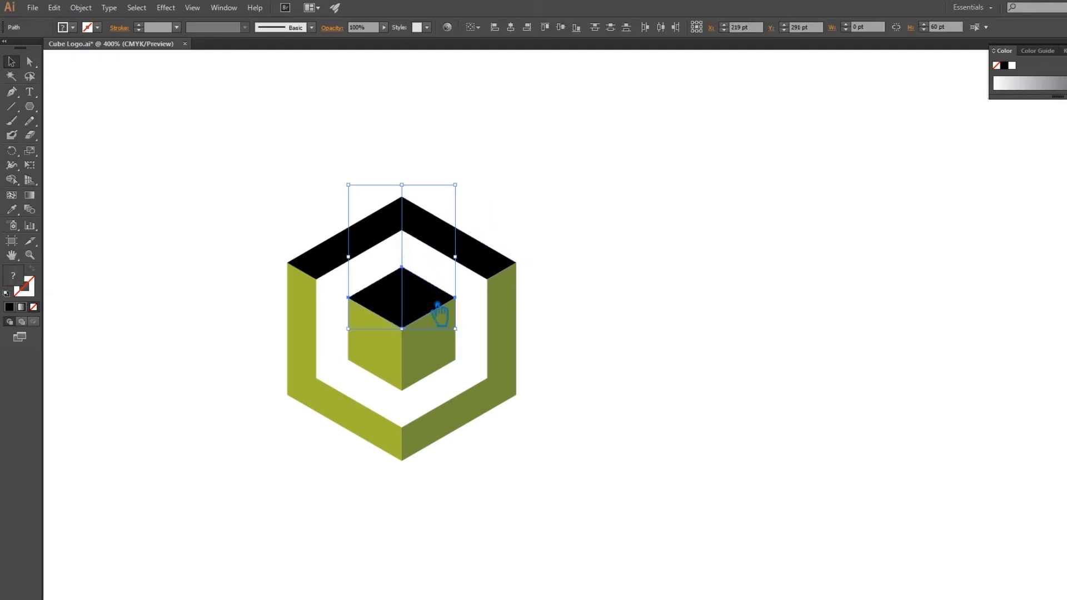
click(629, 343)
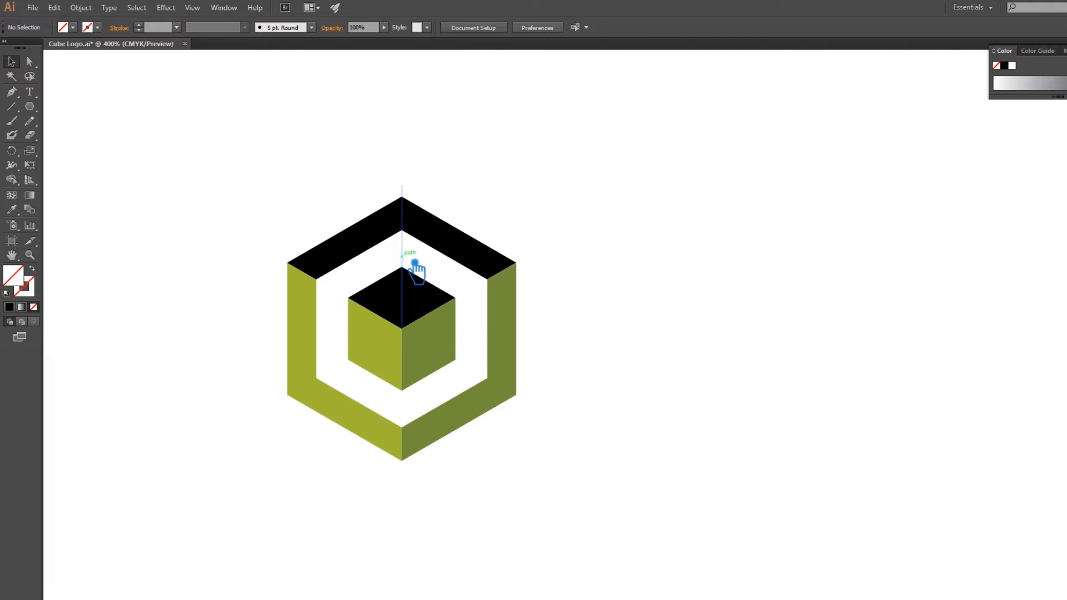
click(416, 268)
drag(417, 270, 434, 290)
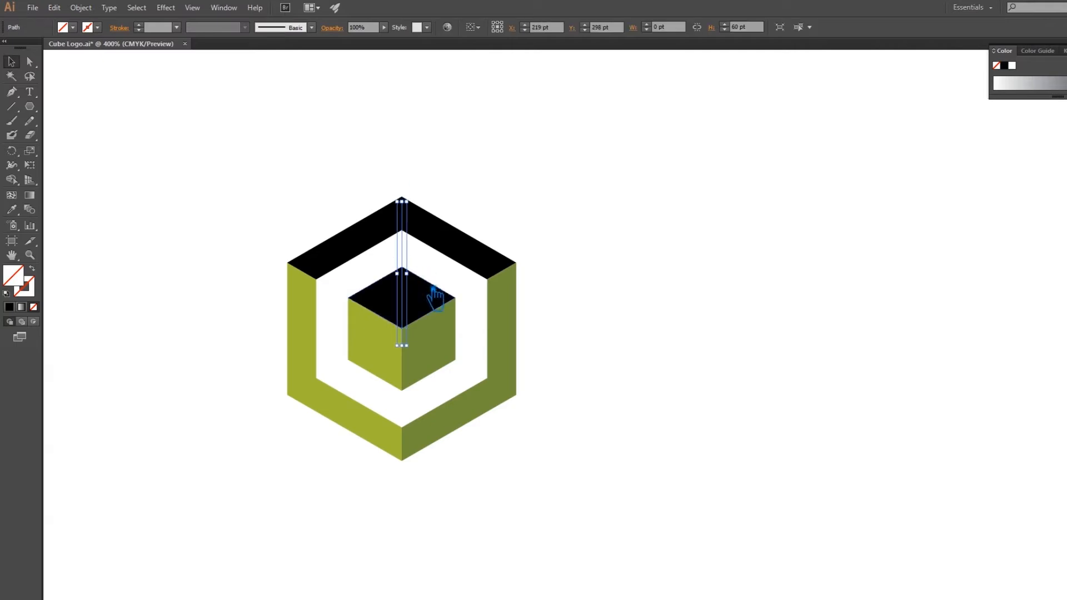
Step: Divide the inner cube's top face along the vertical line and ungroup the two halves
shift+click(437, 313)
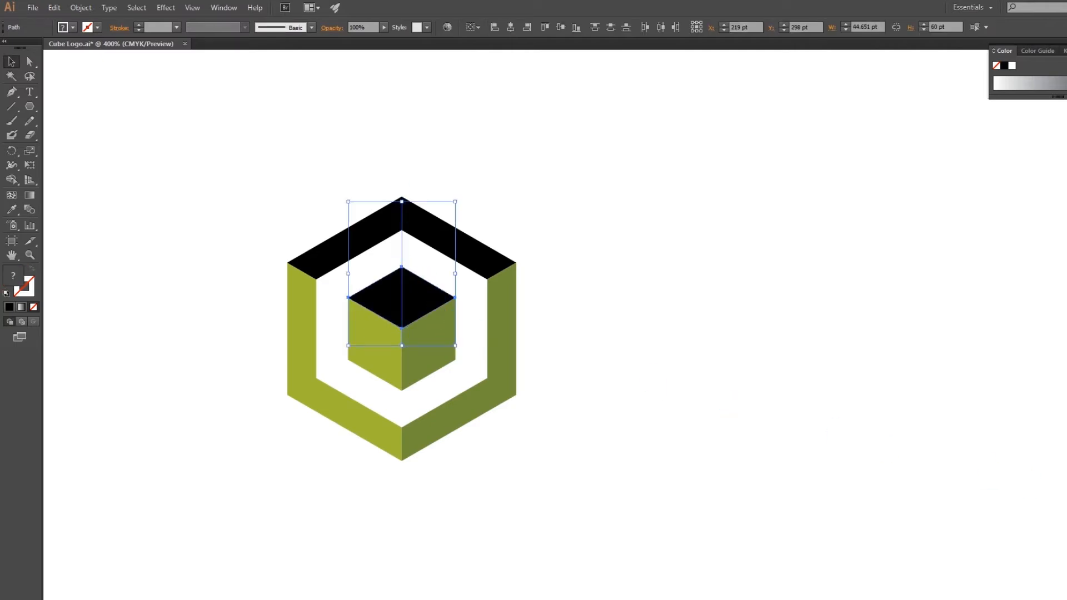
key(ctrl+shift+F9)
click(1002, 367)
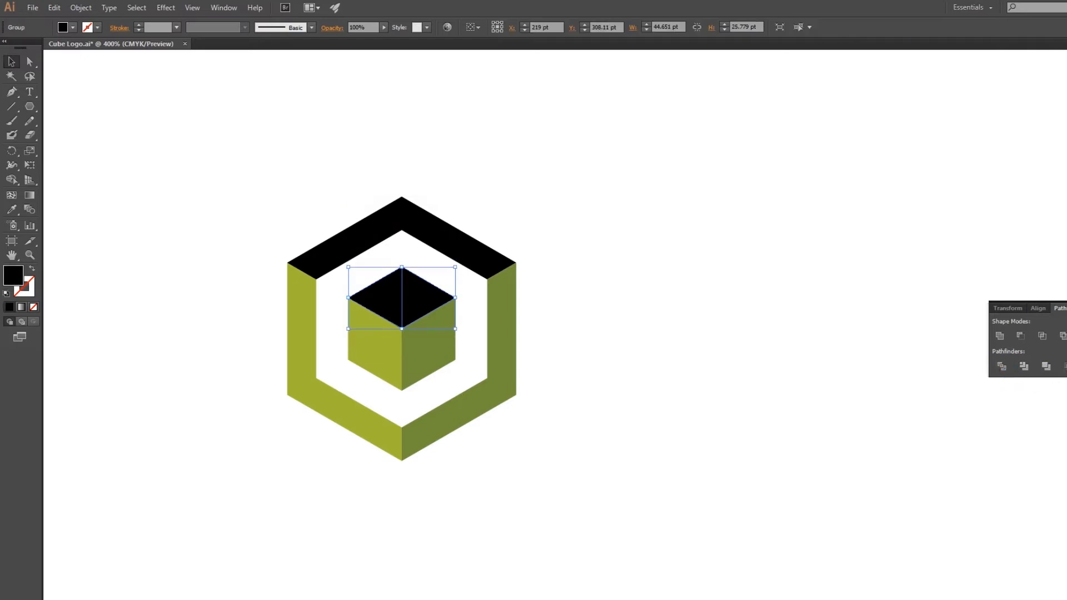
click(922, 338)
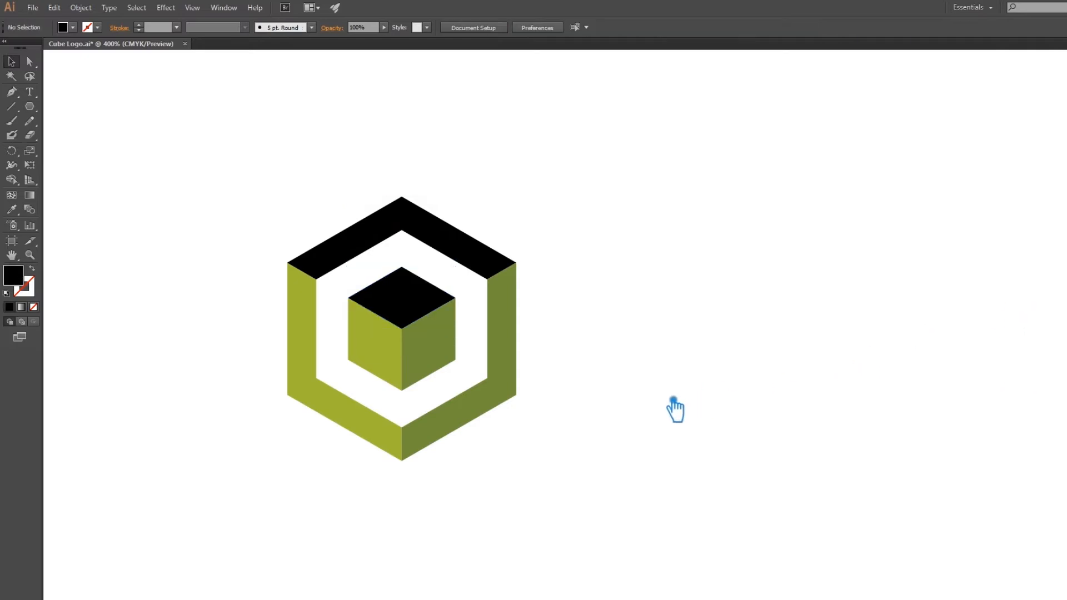
click(422, 304)
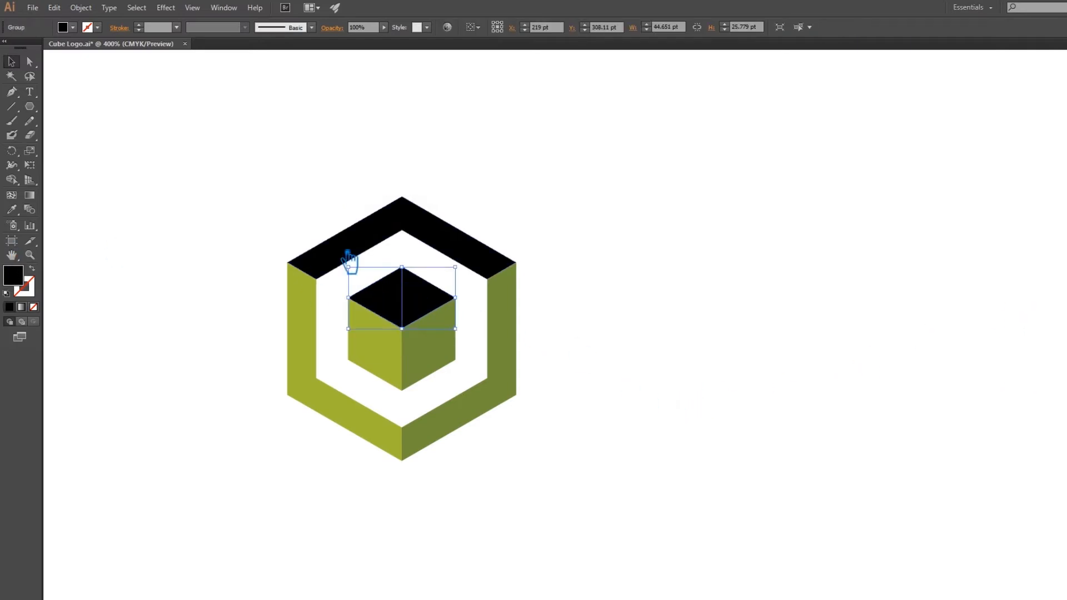
right_click(400, 303)
click(442, 364)
click(643, 350)
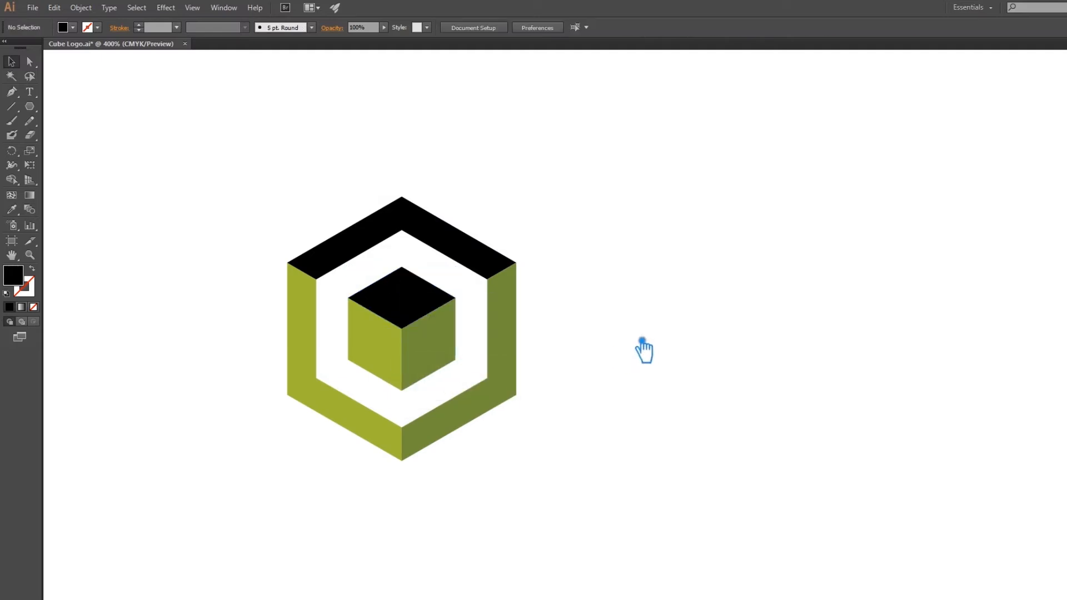
Step: Sample the right face's green onto the right half of the inner cube's top face and darken its fill to #64841F
click(421, 312)
click(12, 210)
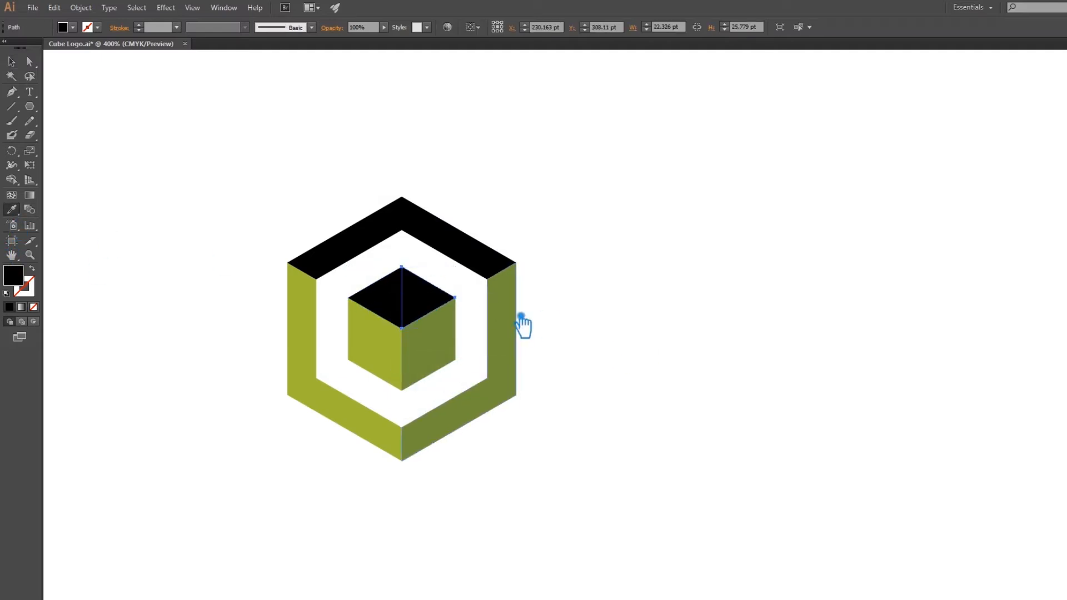
click(450, 359)
double_click(23, 280)
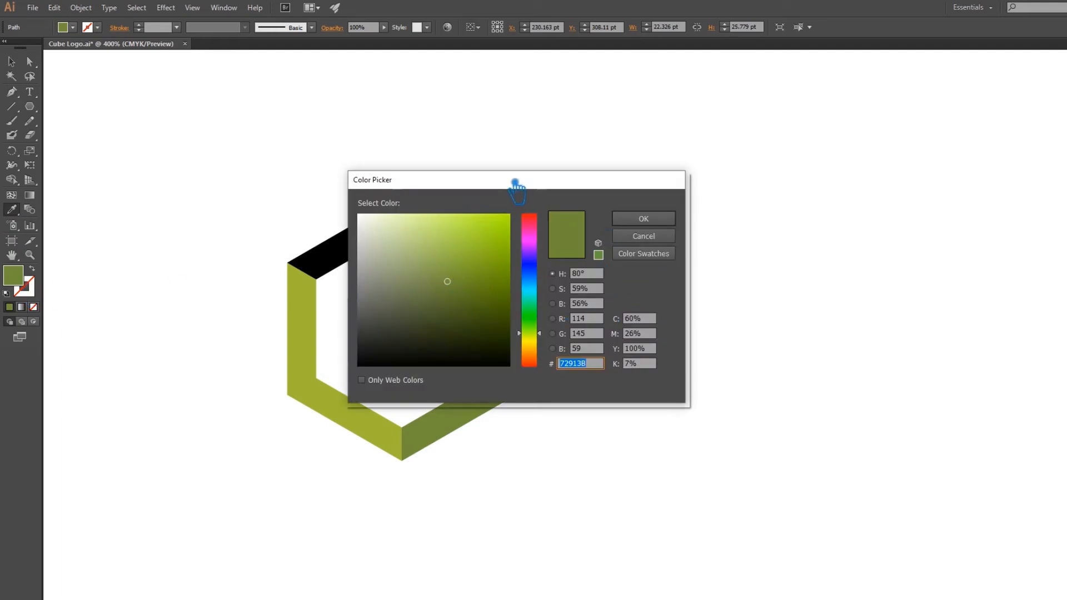
drag(515, 183, 761, 124)
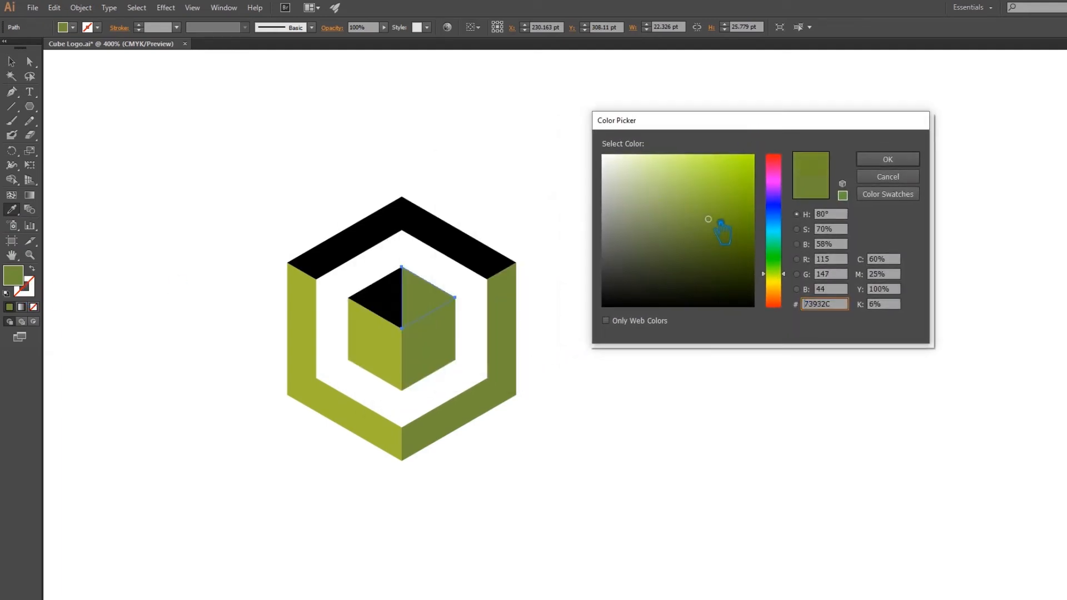
drag(726, 222, 731, 233)
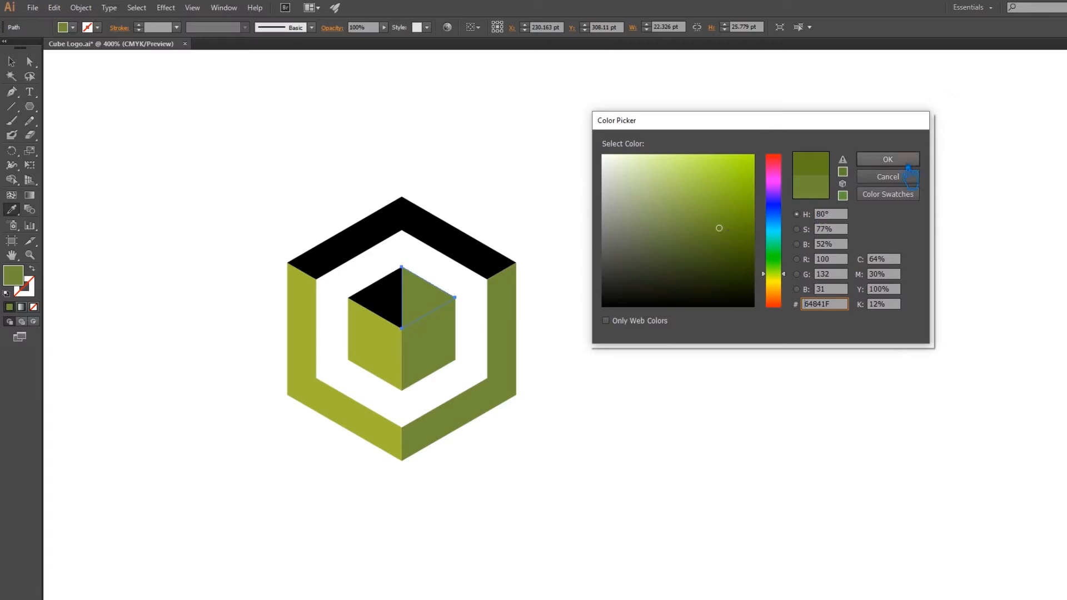
click(888, 159)
click(11, 61)
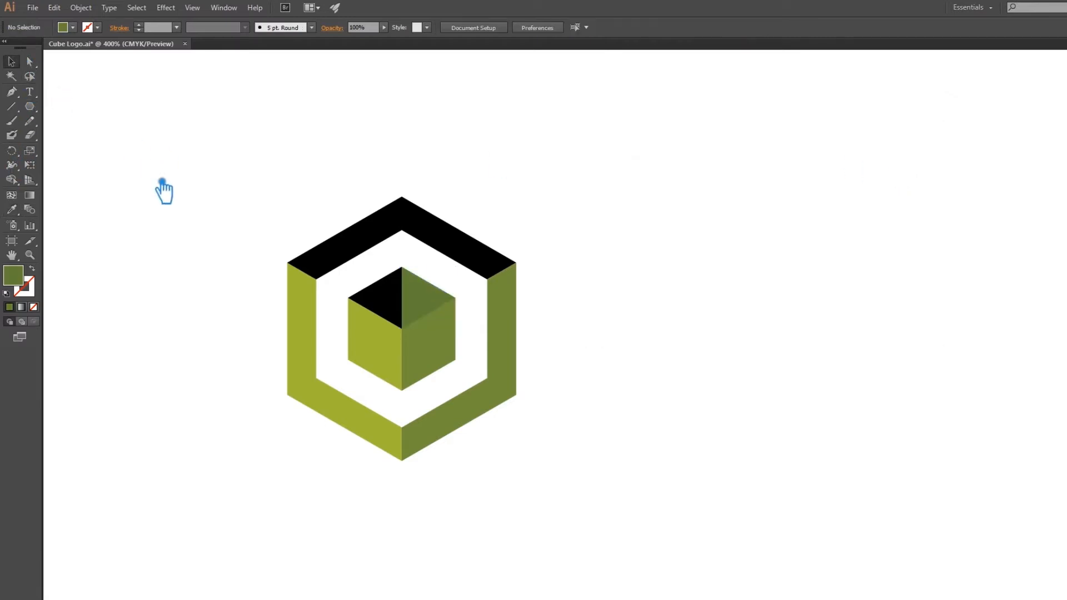
Step: Sample the right face's green onto the left half of the inner cube's top face
click(396, 312)
click(11, 211)
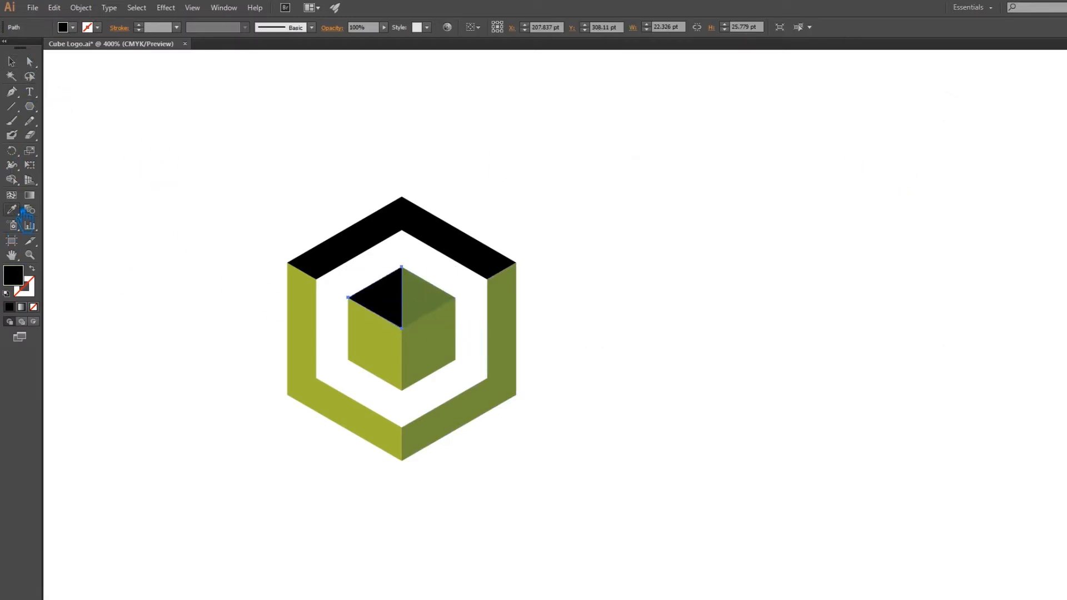
click(445, 369)
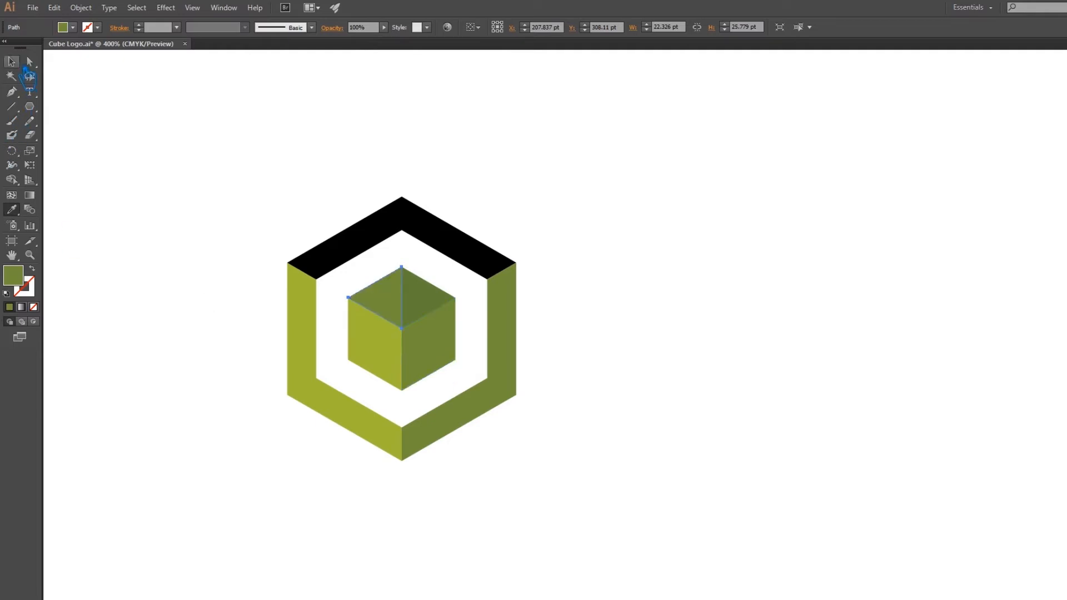
click(12, 63)
click(176, 162)
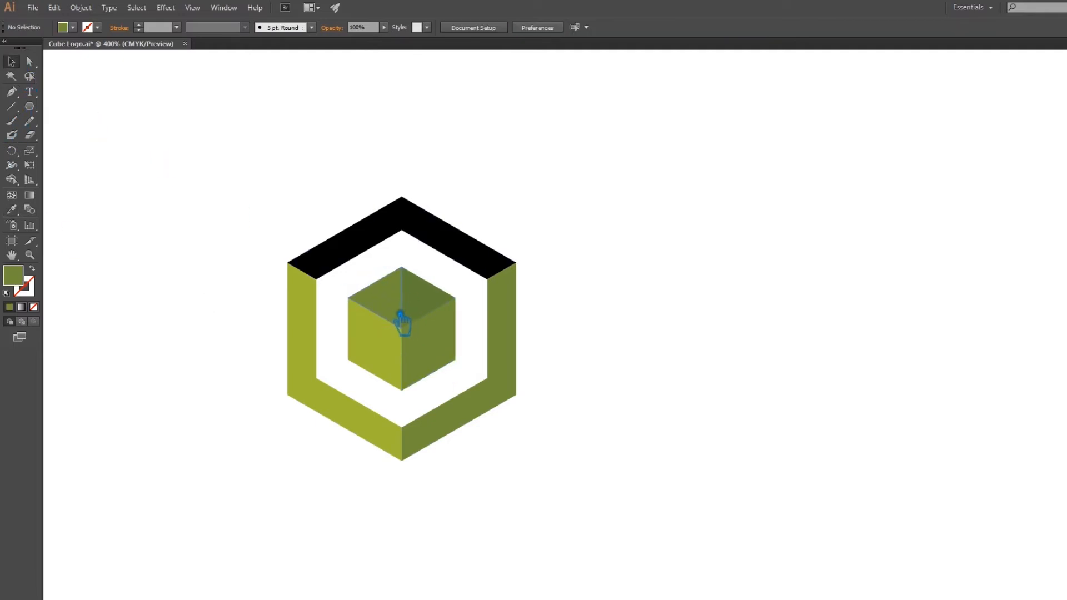
Step: Sample the left face's yellow-green onto the left half of the inner cube's top face
click(369, 333)
click(381, 303)
click(11, 209)
click(384, 351)
click(12, 63)
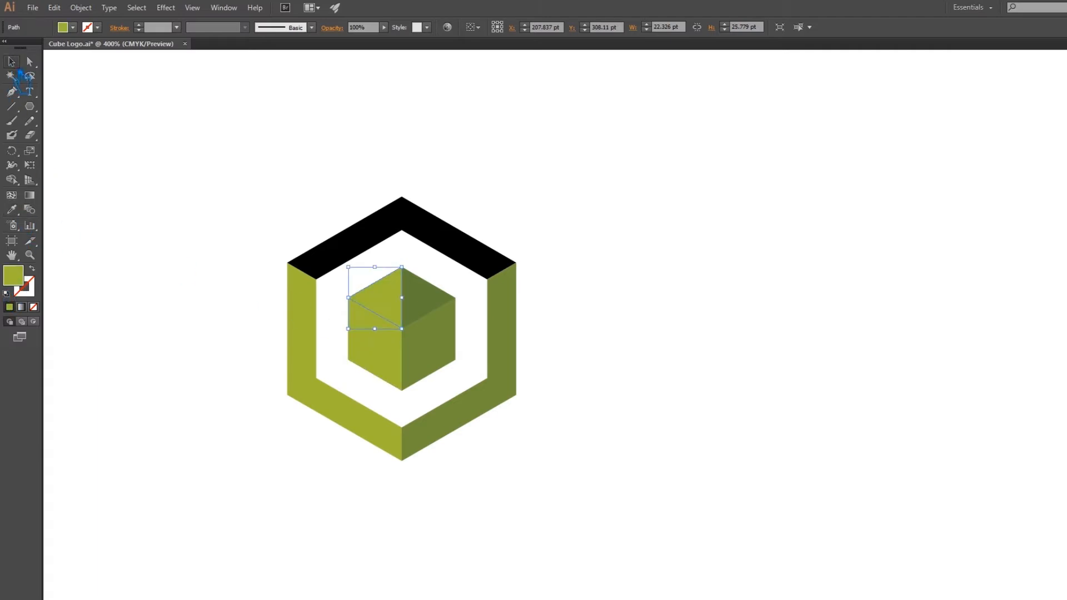
click(190, 161)
Step: Recolour the left face group of the cube and ring with a slightly darker green, about #8DB52C
click(386, 383)
double_click(13, 275)
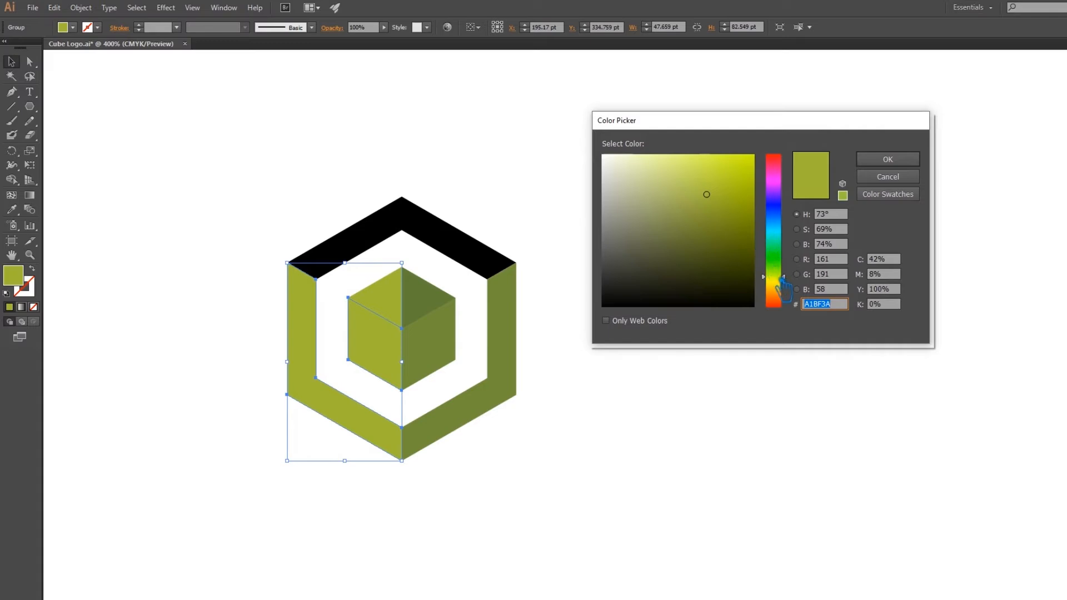
click(730, 214)
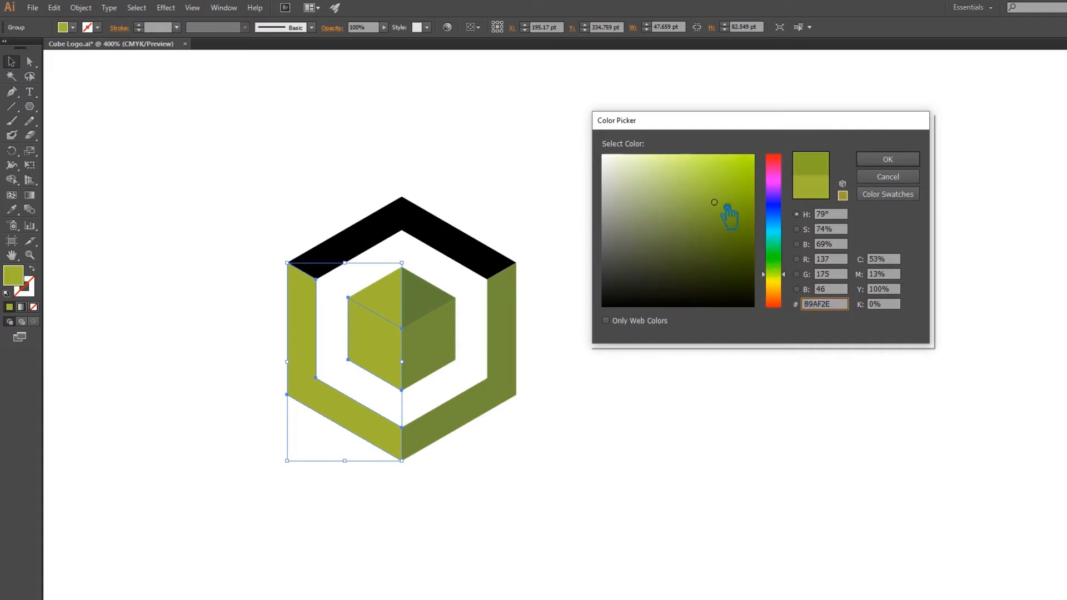
key(Return)
click(709, 231)
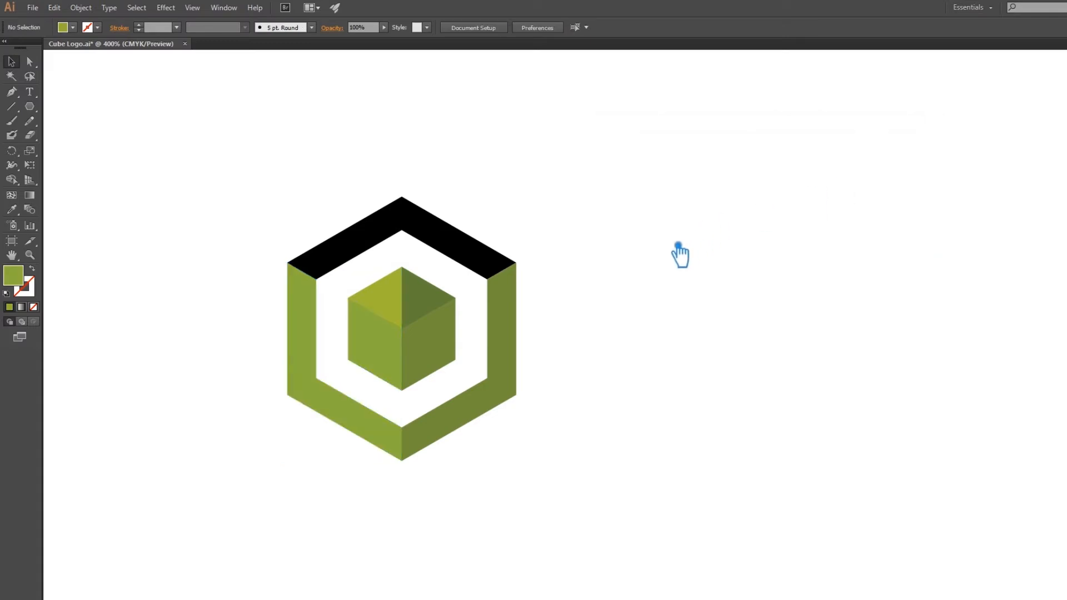
Step: Create a small parallelogram about 5.3 × 9.2 pt, shaped like the left face, near the middle of the inner cube's left face
drag(622, 310, 620, 392)
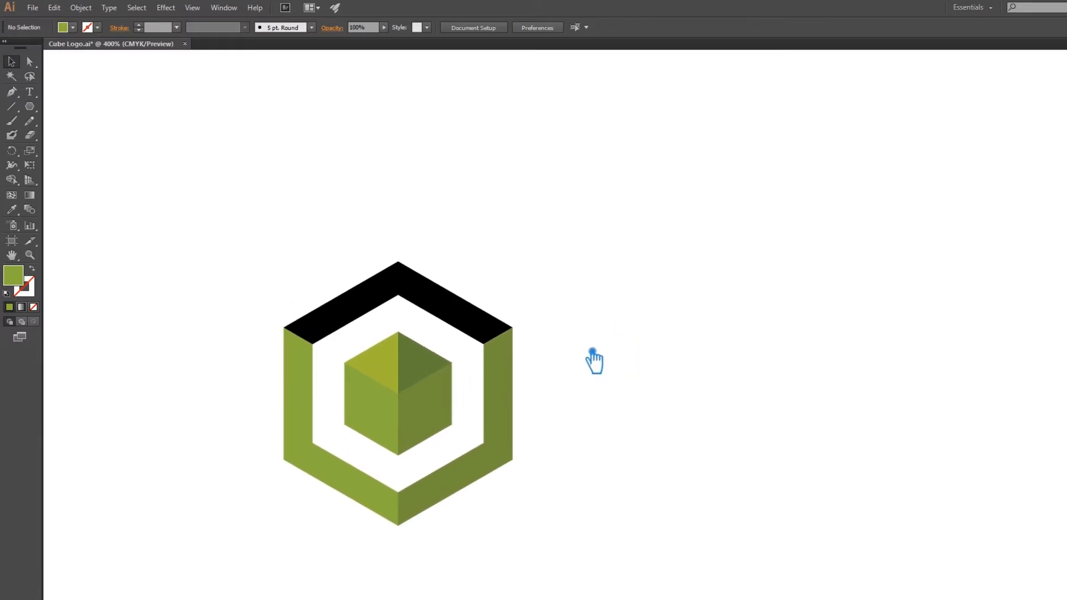
drag(641, 417, 635, 400)
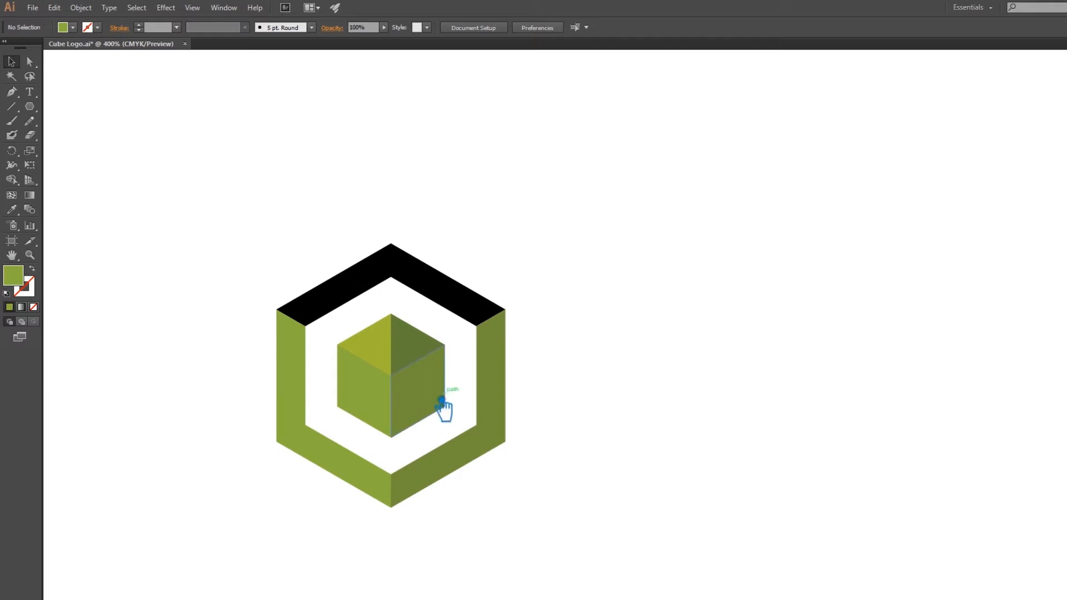
click(381, 400)
key(a)
key(v)
drag(402, 352, 374, 402)
scroll(367, 412, left, 1)
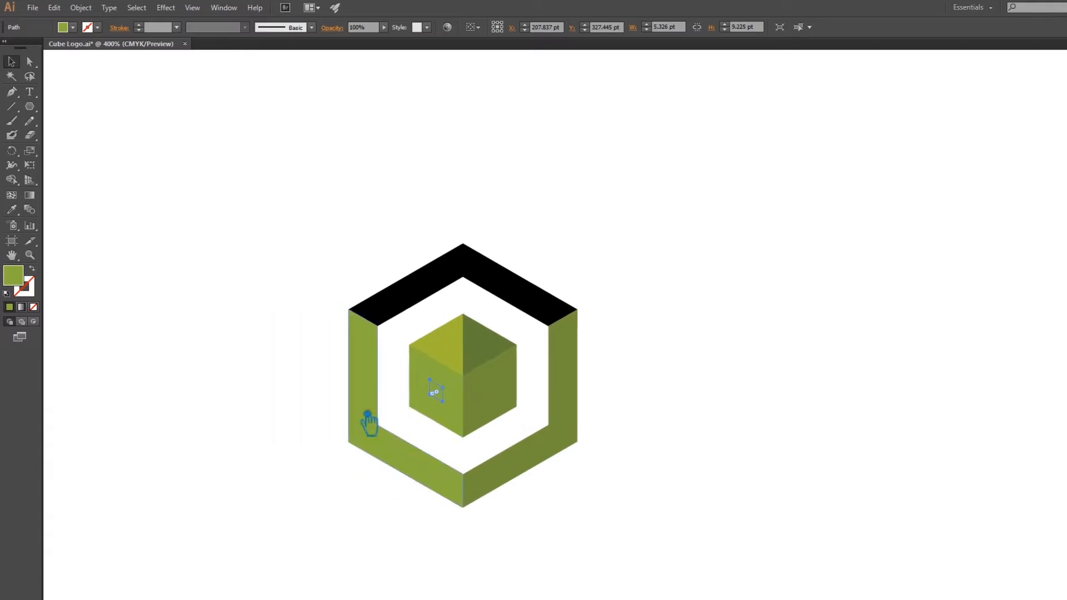
scroll(455, 413, up, 5)
drag(487, 329, 497, 473)
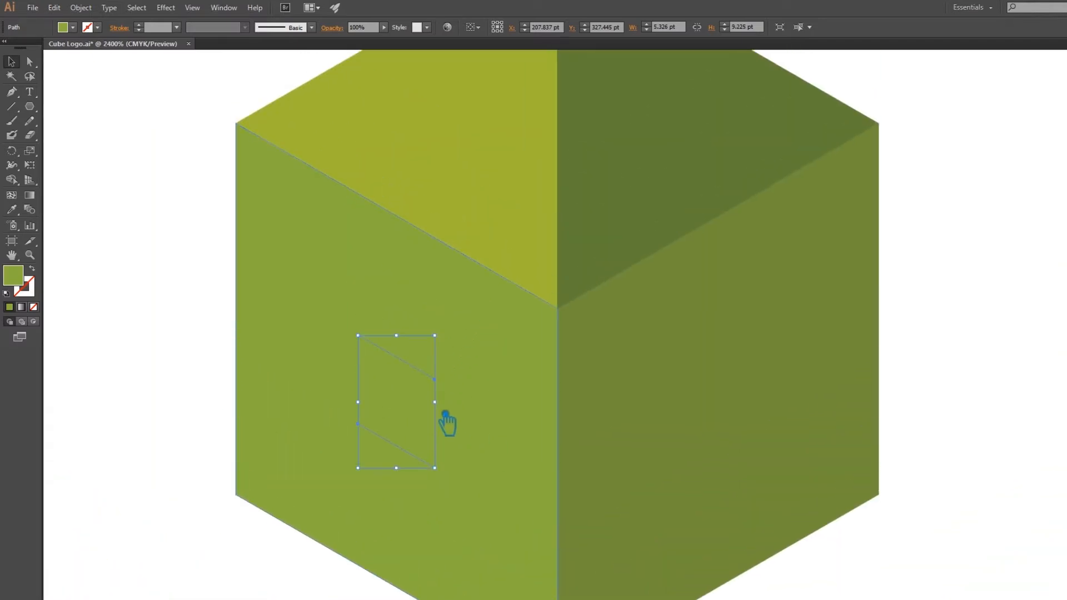
Step: Fill the small parallelogram on the left face with a pale, desaturated khaki green
double_click(13, 275)
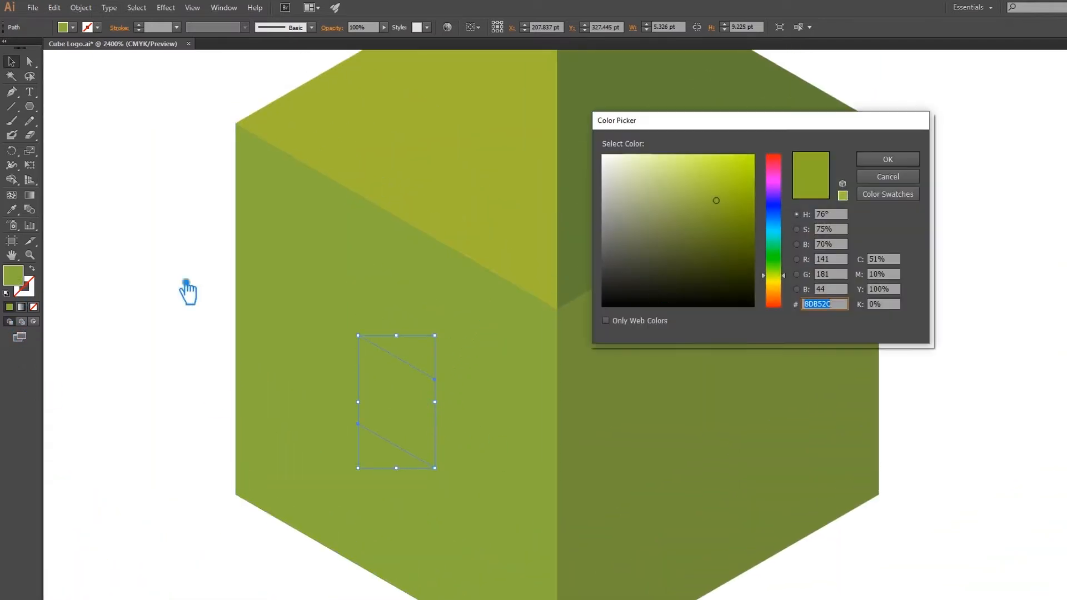
click(659, 198)
click(888, 160)
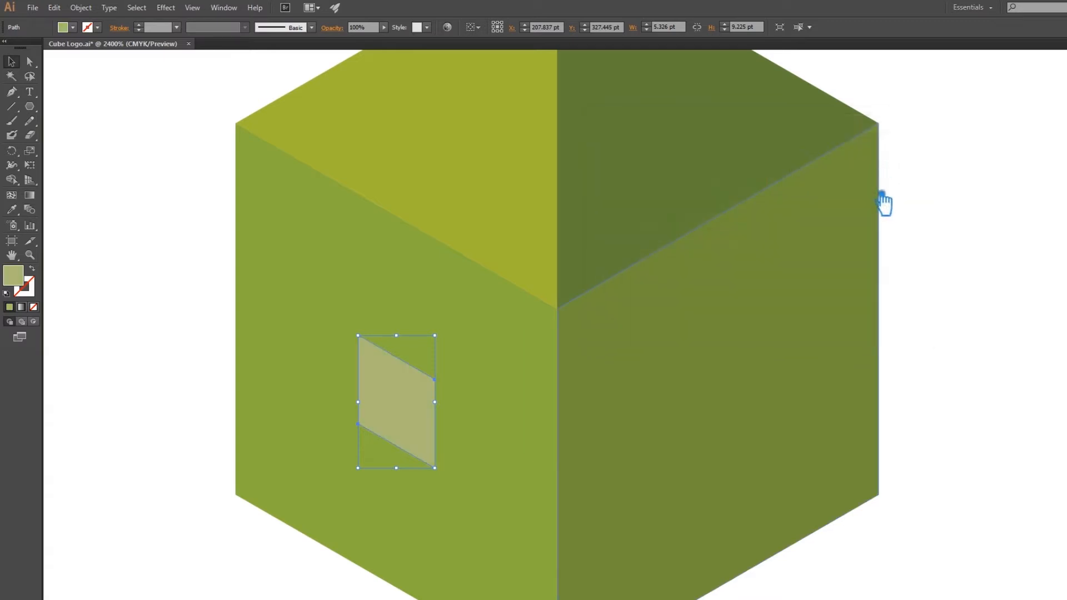
click(968, 333)
Step: Ungroup the left face group together with the small parallelogram so the shapes can be edited separately
click(386, 423)
right_click(202, 302)
click(377, 341)
click(188, 300)
click(409, 348)
right_click(410, 348)
click(442, 414)
click(242, 367)
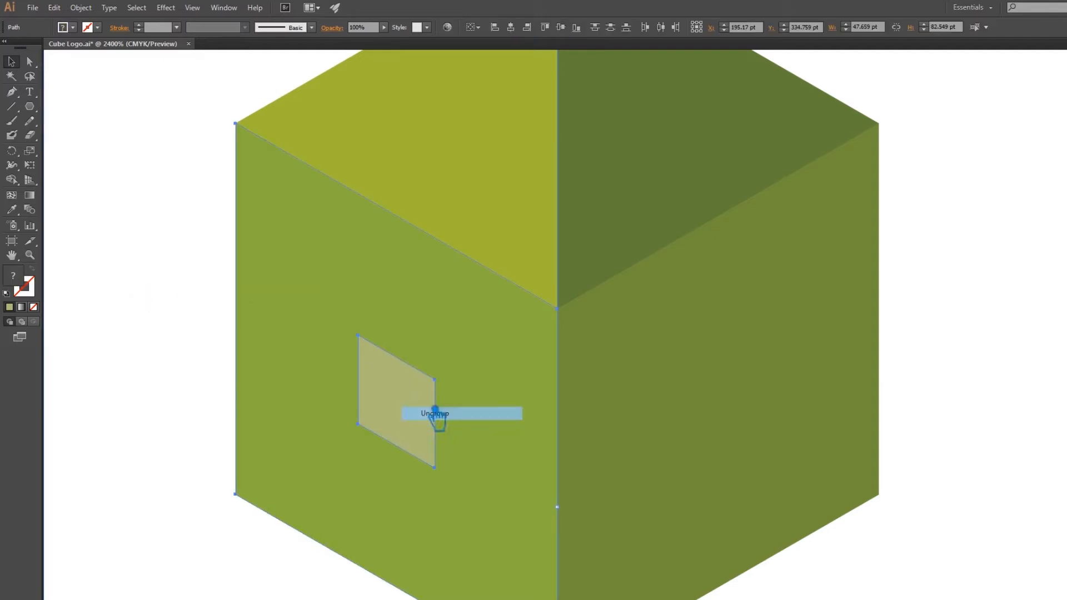
Step: Scale the parallelogram down and duplicate it along the face's slant to form two window panes about 4.95 × 5.47 pt overall
click(393, 398)
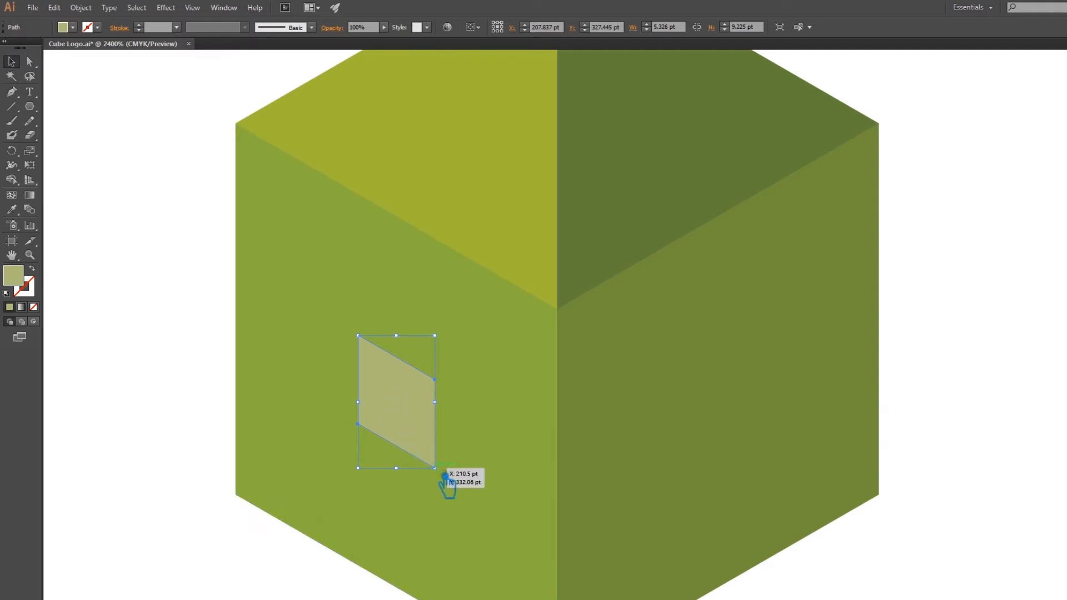
drag(445, 473, 401, 416)
drag(388, 367, 370, 430)
shift+click(326, 414)
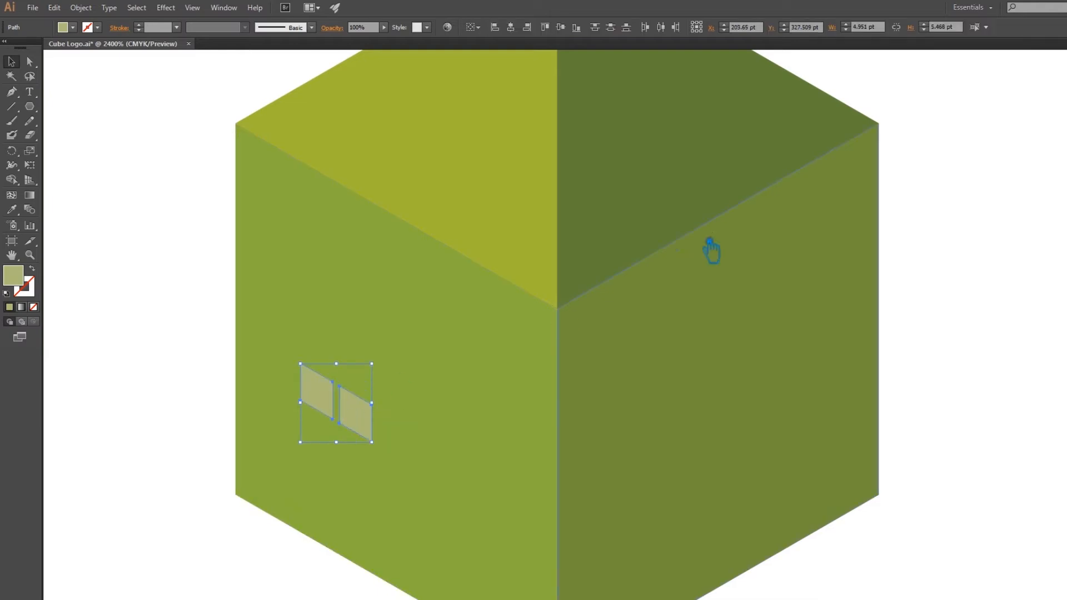
click(179, 358)
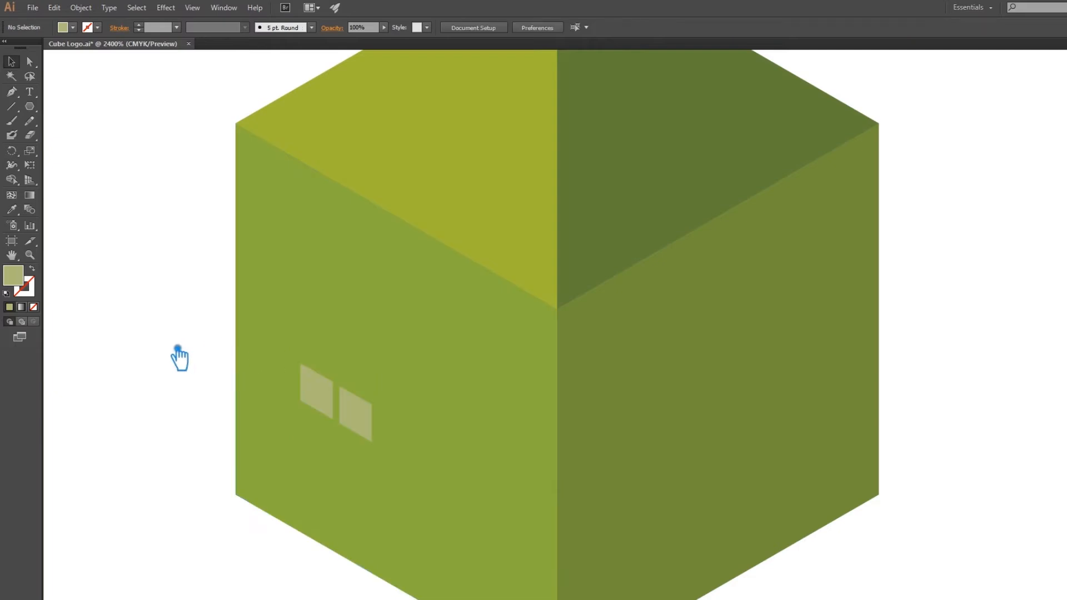
Step: Try to align the two window panes along their bottom edges
click(369, 429)
shift+click(312, 400)
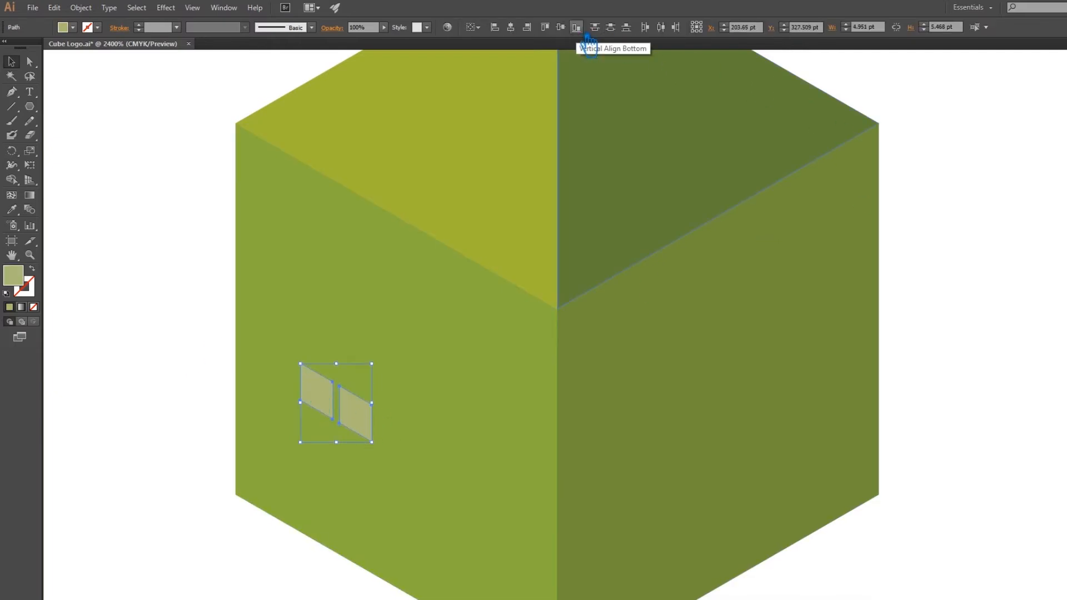
click(576, 27)
key(ctrl+z)
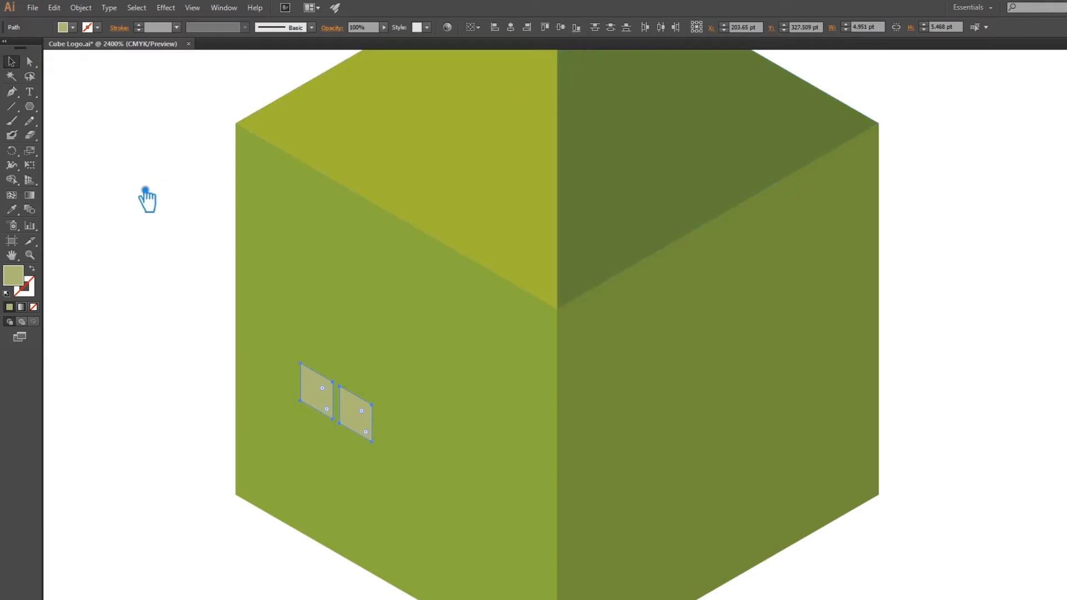
click(136, 205)
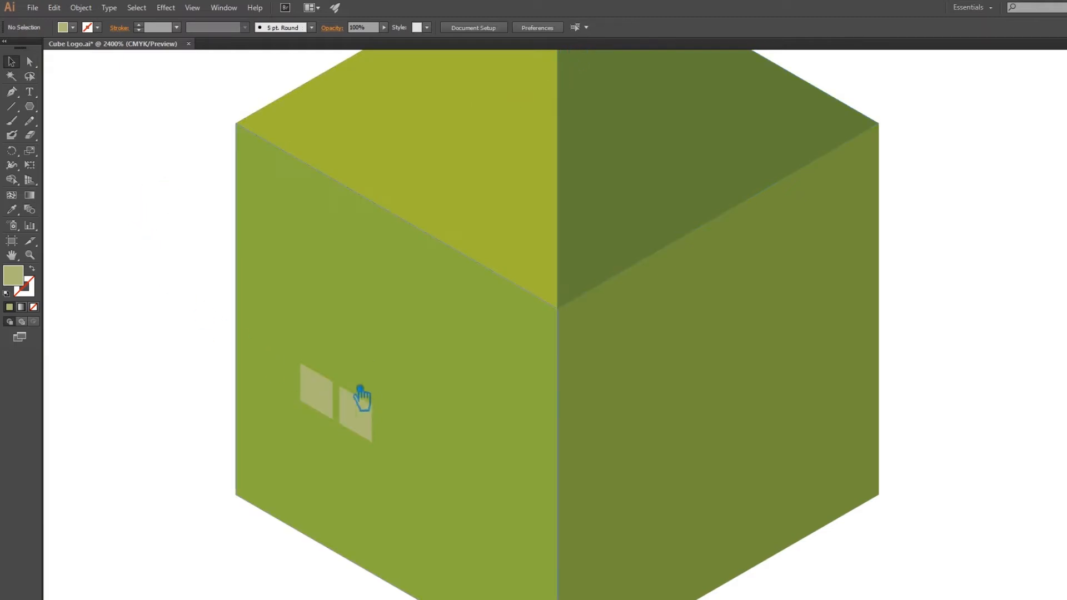
Step: Group the two window panes and duplicate the group straight up to Y 324.342 pt, forming a four-pane window
click(370, 432)
shift+click(328, 400)
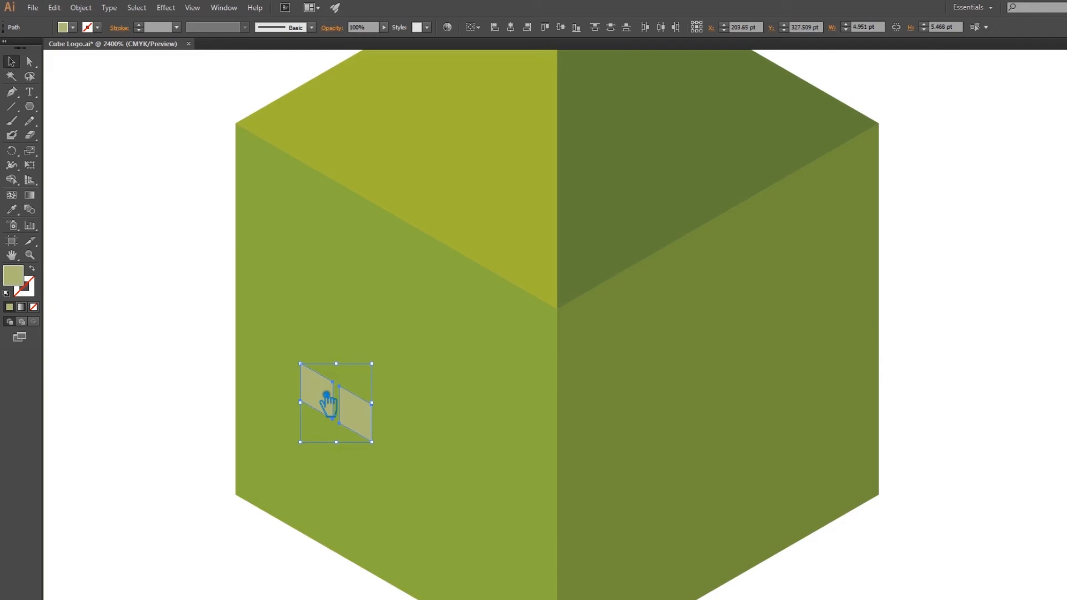
key(ctrl+g)
drag(365, 425, 364, 367)
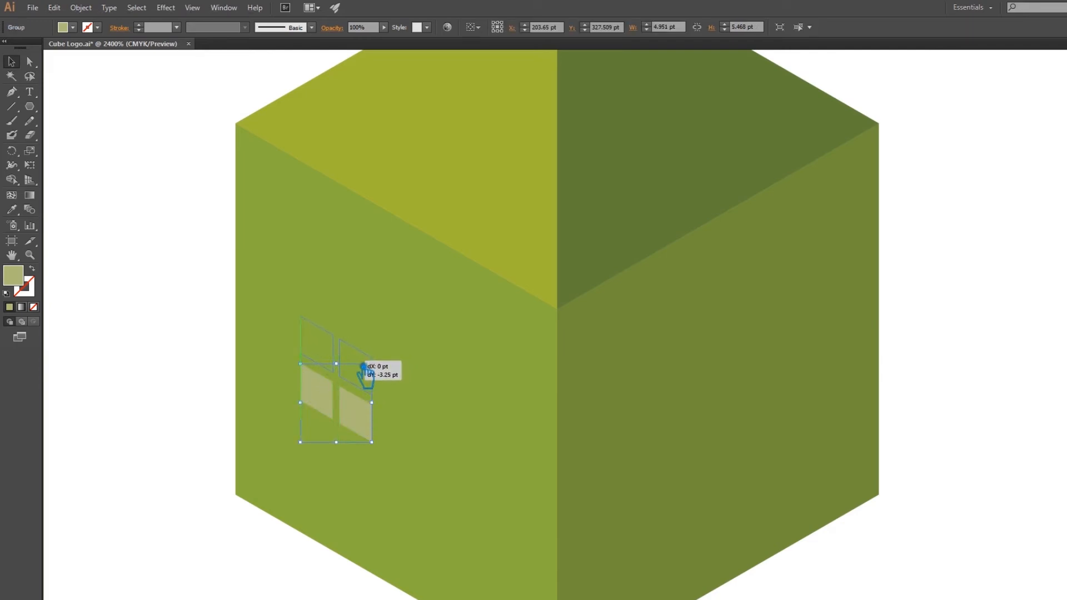
drag(364, 369, 364, 368)
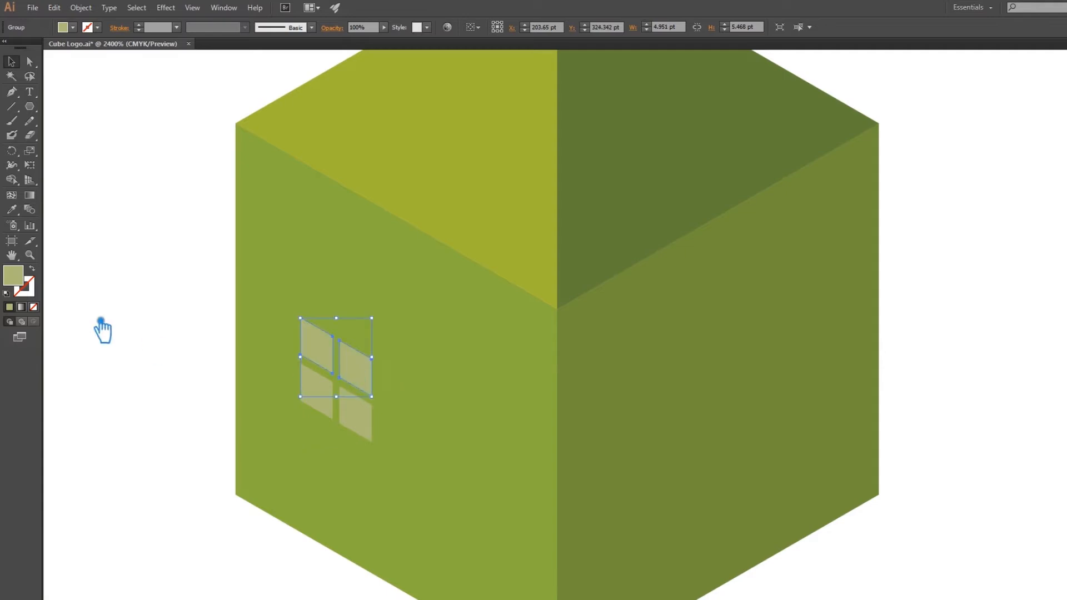
click(97, 319)
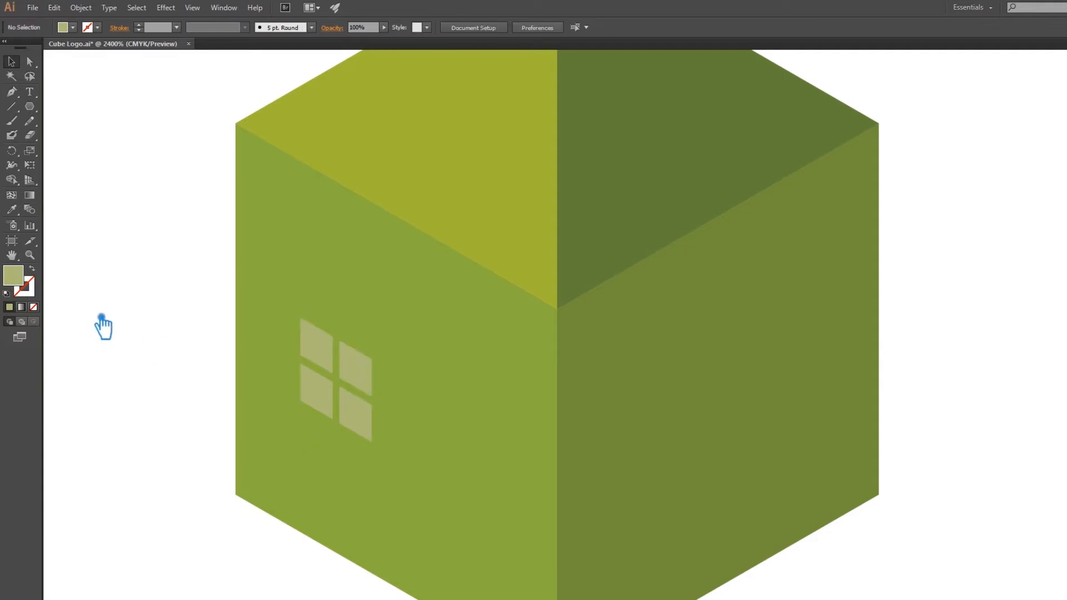
Step: Enlarge the four-pane window to about 6.37 × 11.1 pt and shift it closer to the centre of the left face
click(332, 409)
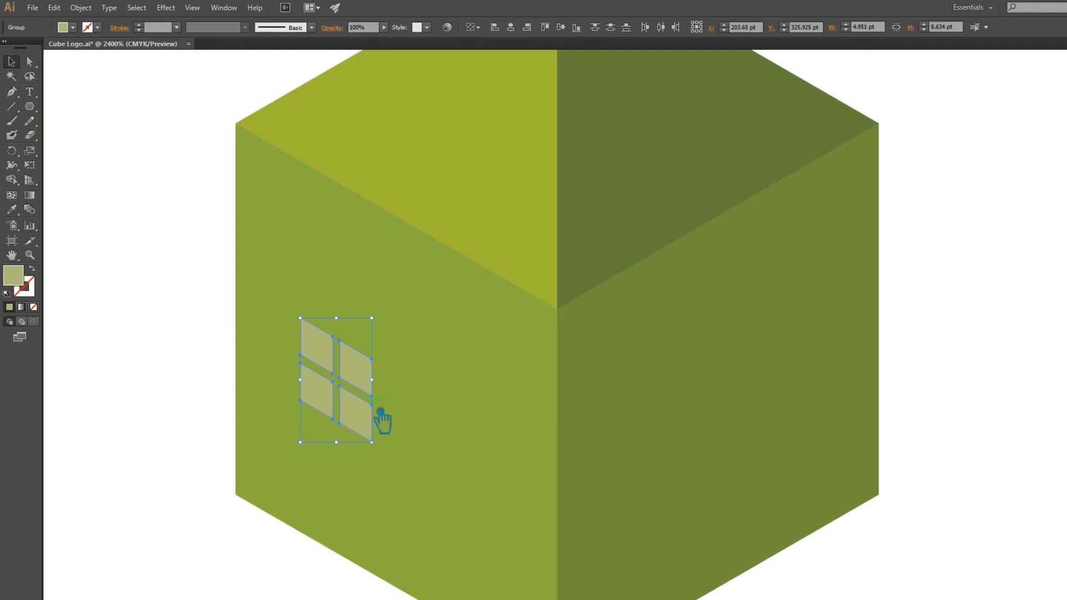
drag(370, 426, 443, 493)
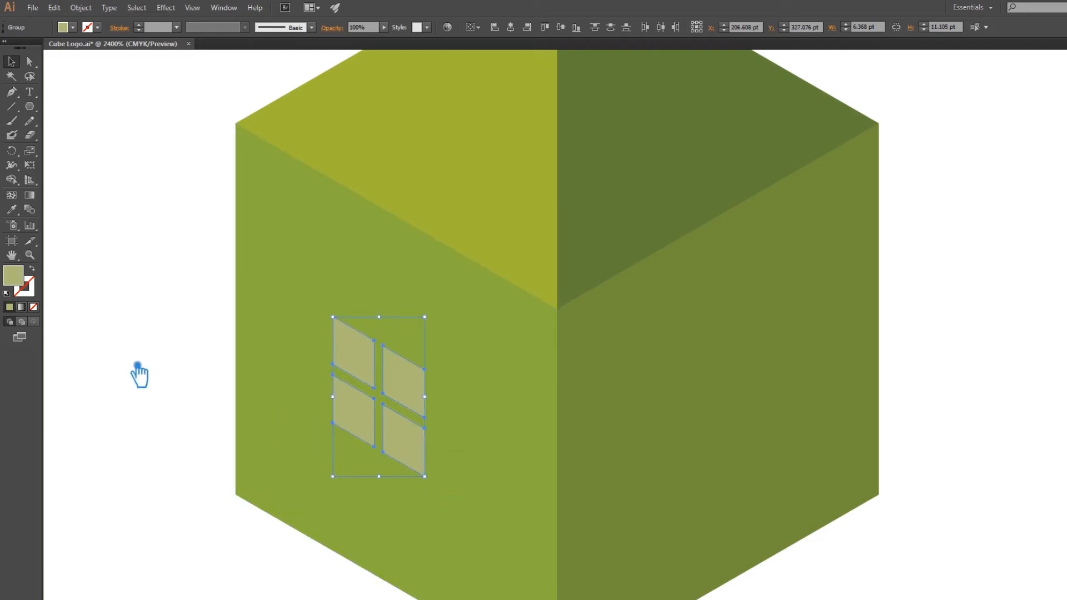
scroll(307, 361, right, 3)
scroll(307, 360, down, 2)
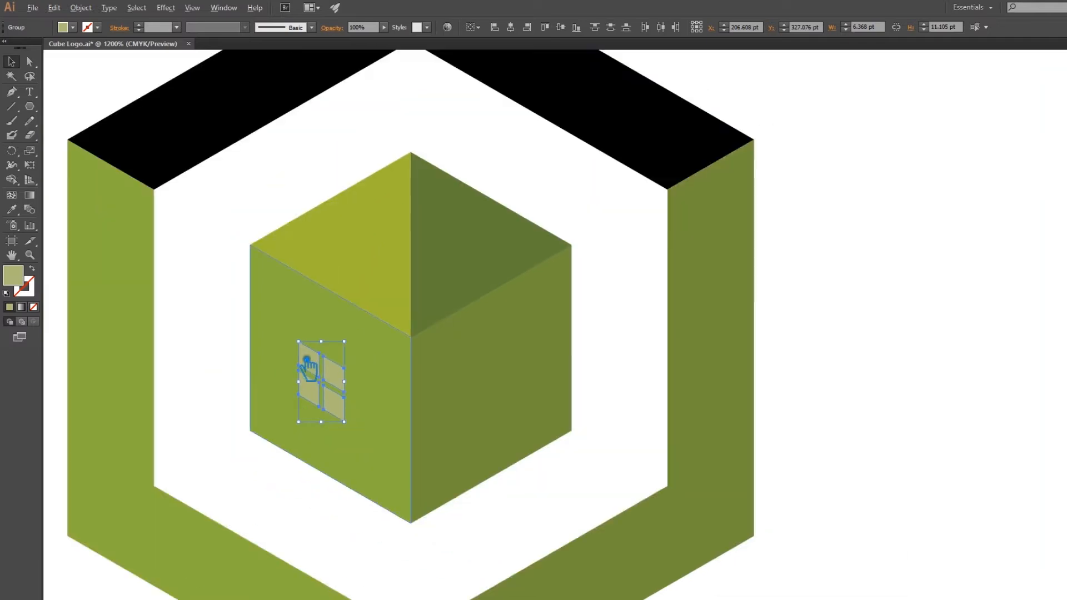
scroll(307, 368, down, 2)
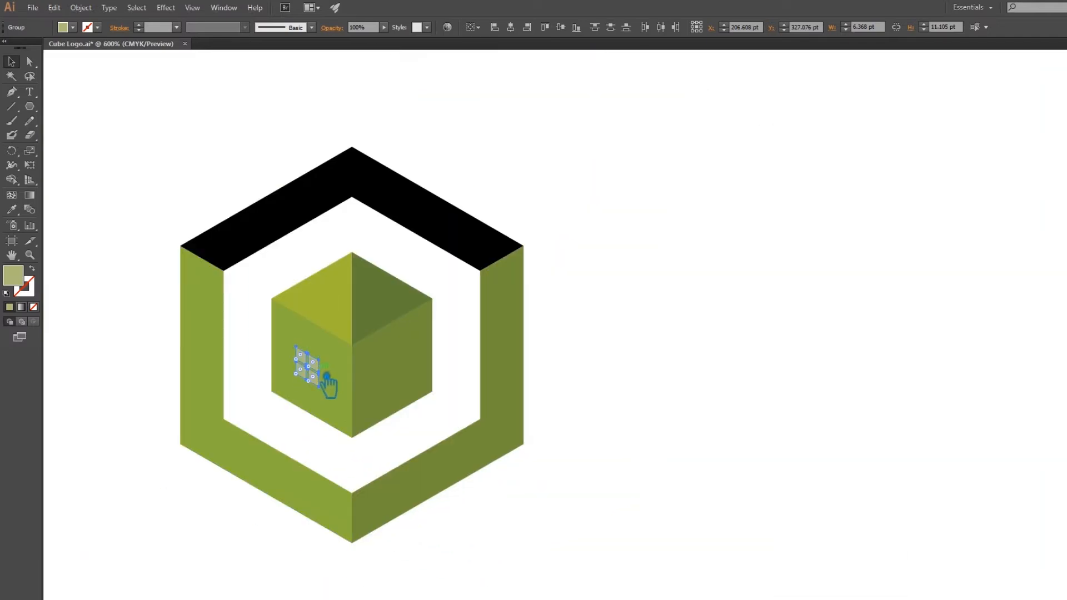
scroll(346, 382, left, 2)
scroll(346, 381, up, 1)
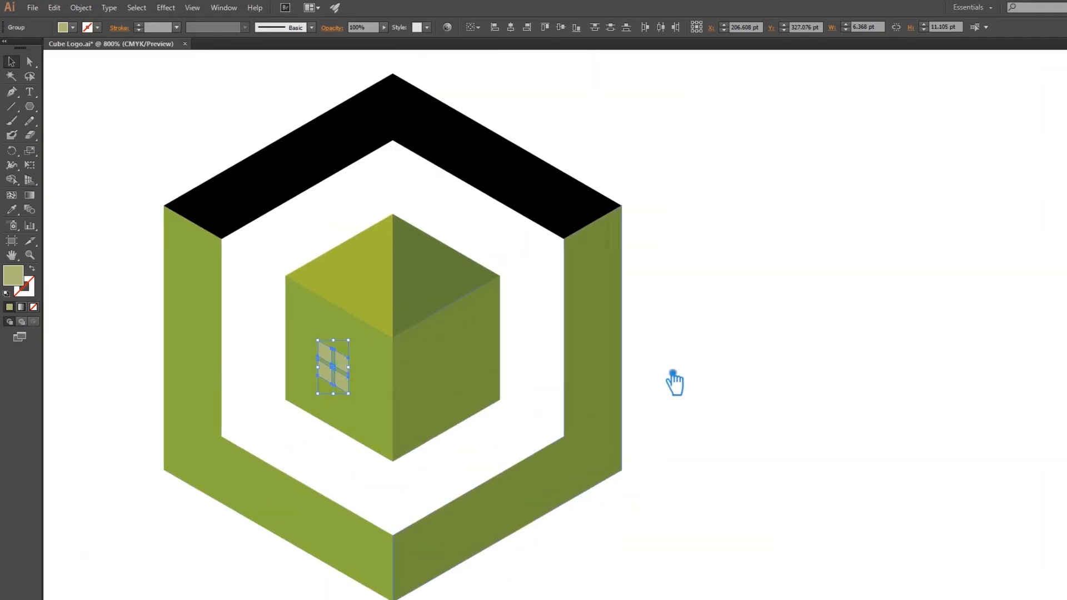
click(704, 375)
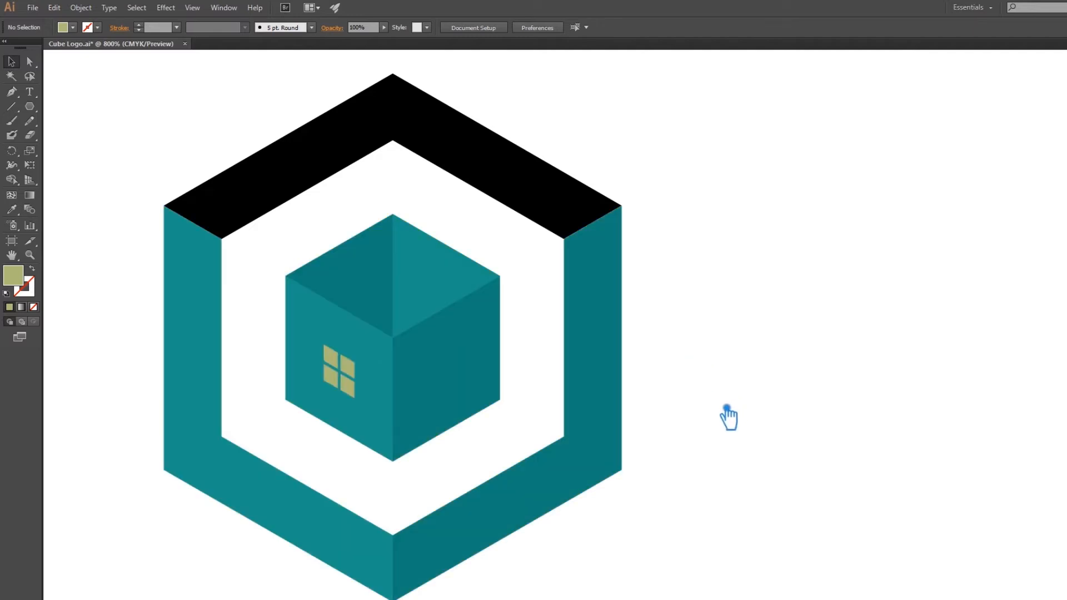
click(485, 401)
right_click(476, 390)
click(500, 457)
click(651, 401)
click(475, 391)
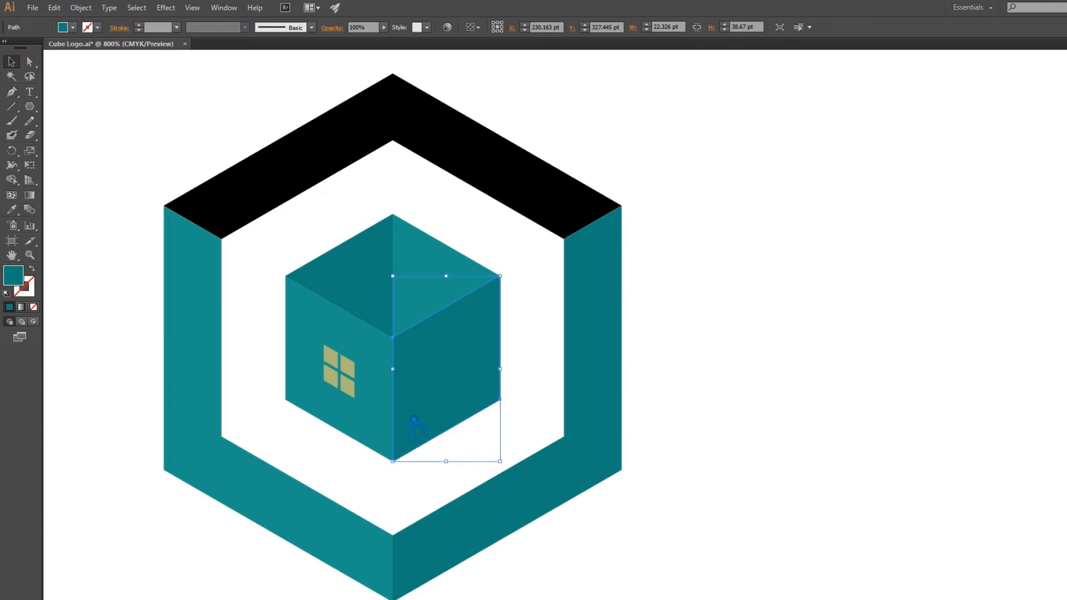
Step: Draw a horizontal line across the cube's top face between its two side corners
click(11, 107)
drag(286, 276, 512, 290)
key(v)
Step: Divide the top face's two halves along the horizontal line with Pathfinder and ungroup the resulting pieces
click(439, 275)
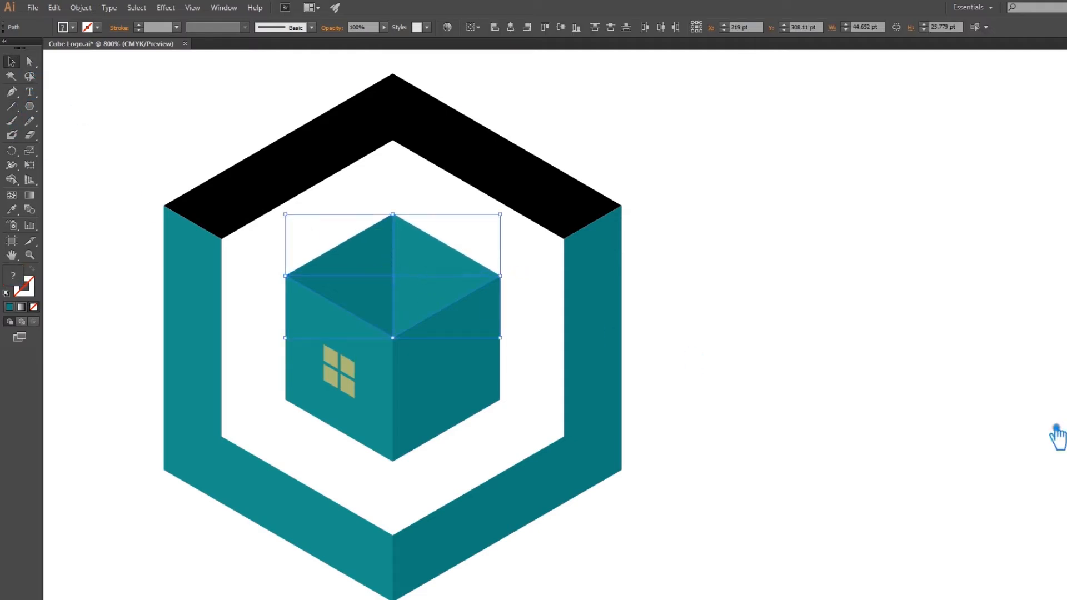
key(ctrl+shift+F9)
click(1002, 366)
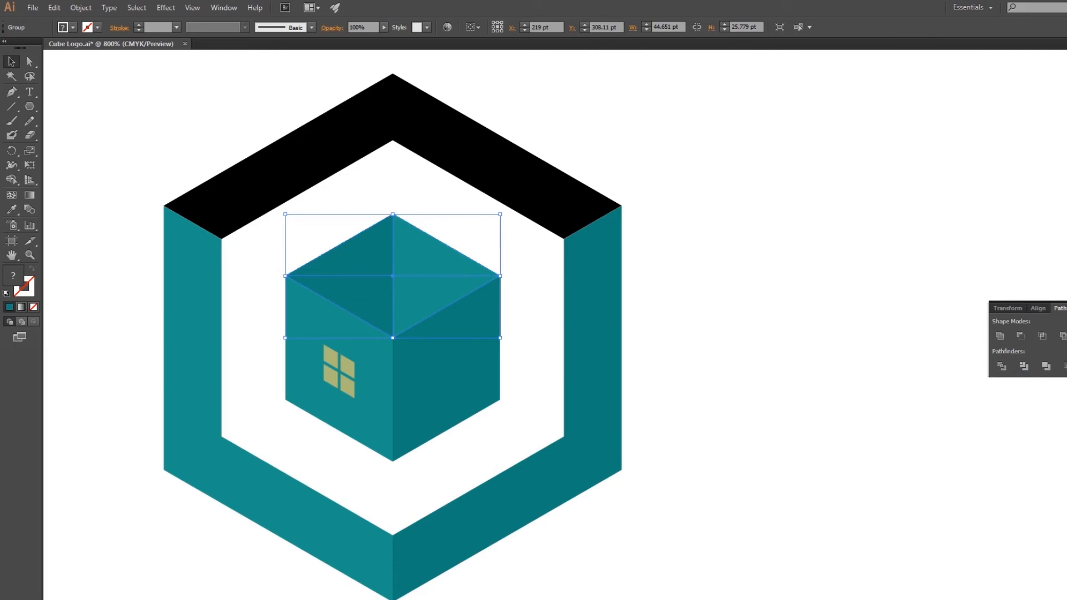
click(507, 331)
right_click(377, 260)
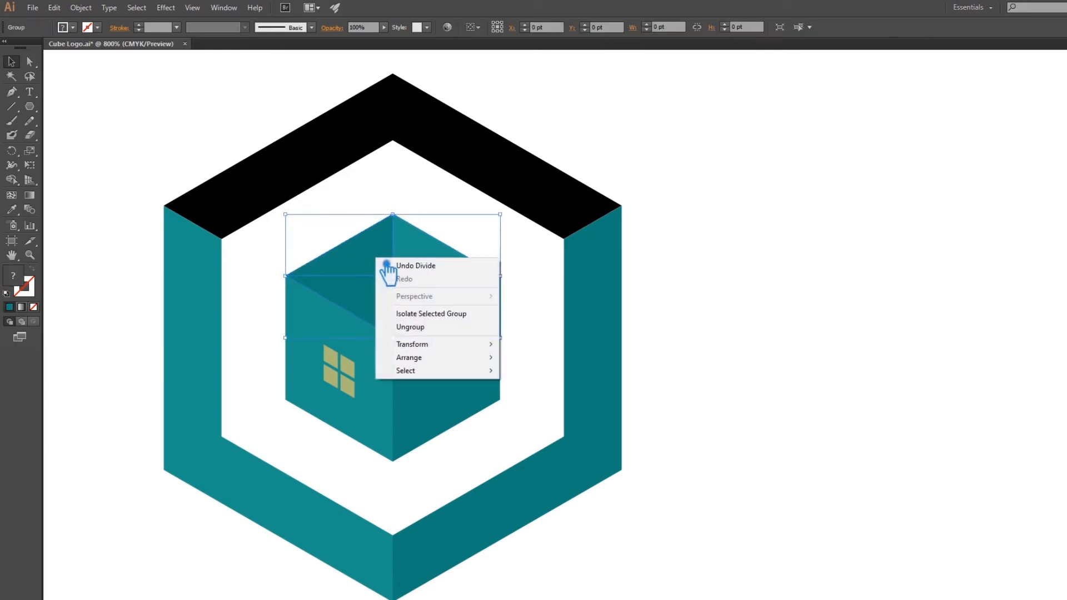
click(424, 327)
click(719, 339)
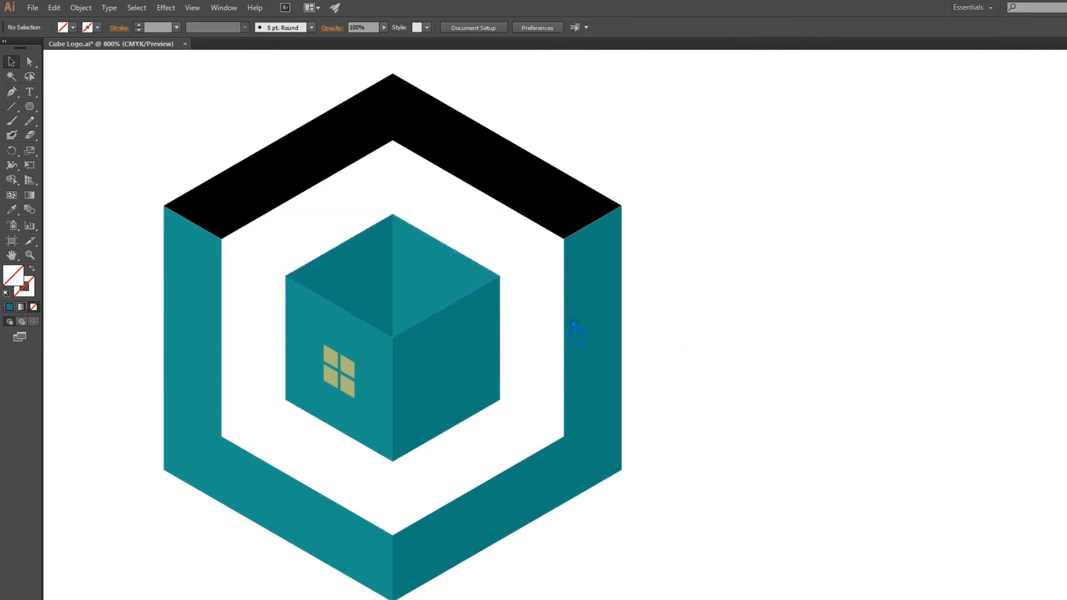
Step: Recolour the top face's upper-left triangle with the lighter teal of the adjoining right half
click(369, 271)
click(12, 209)
click(465, 270)
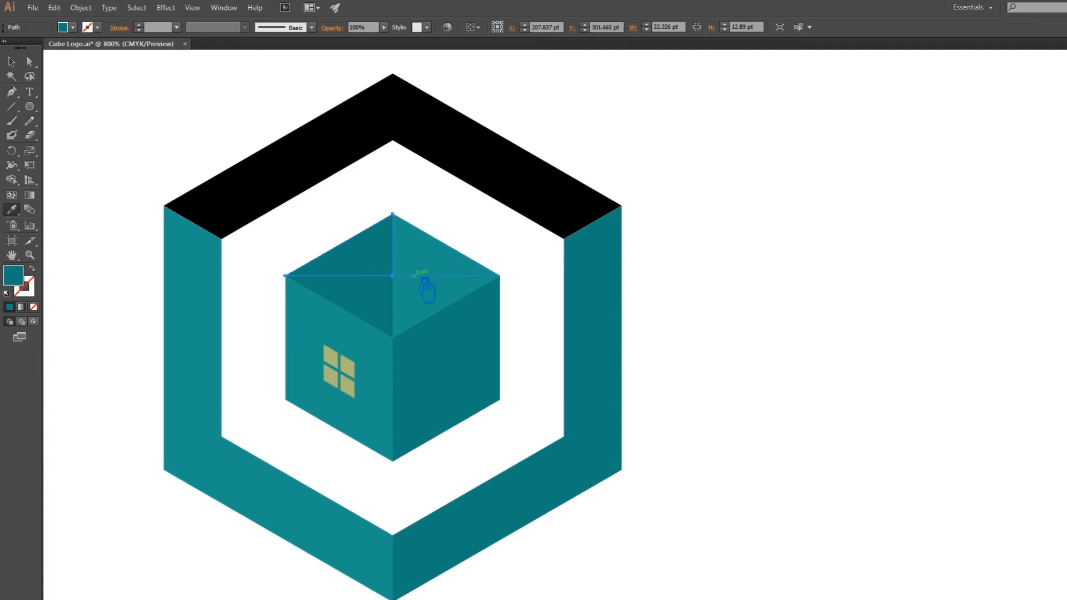
click(426, 282)
Step: Recolour both upper triangles of the cube's top face with the dark teal, using the Eyedropper
key(a)
click(431, 266)
click(12, 210)
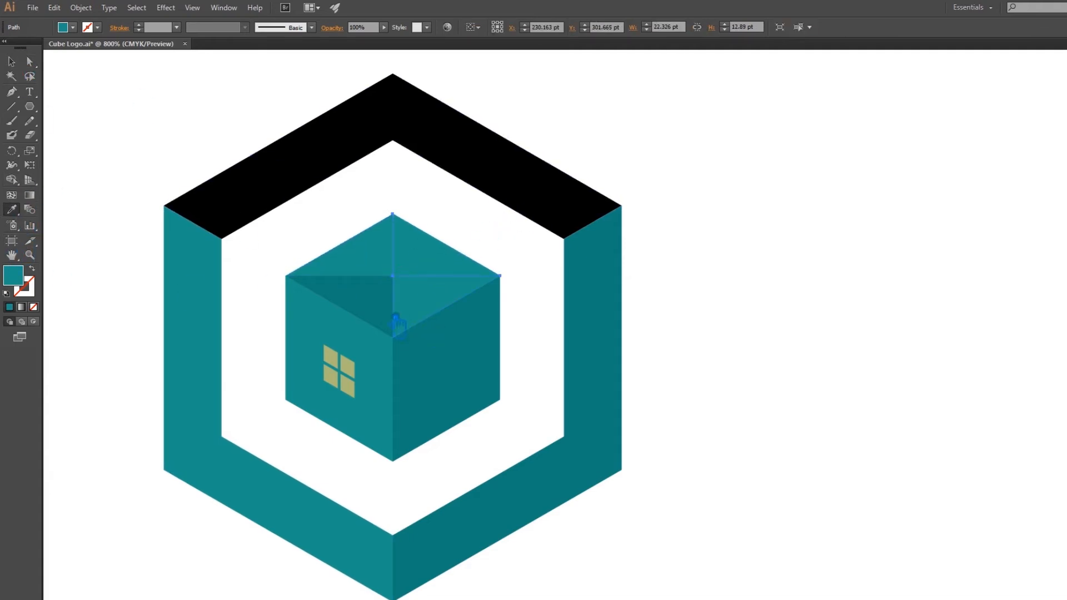
click(391, 315)
click(12, 62)
click(728, 244)
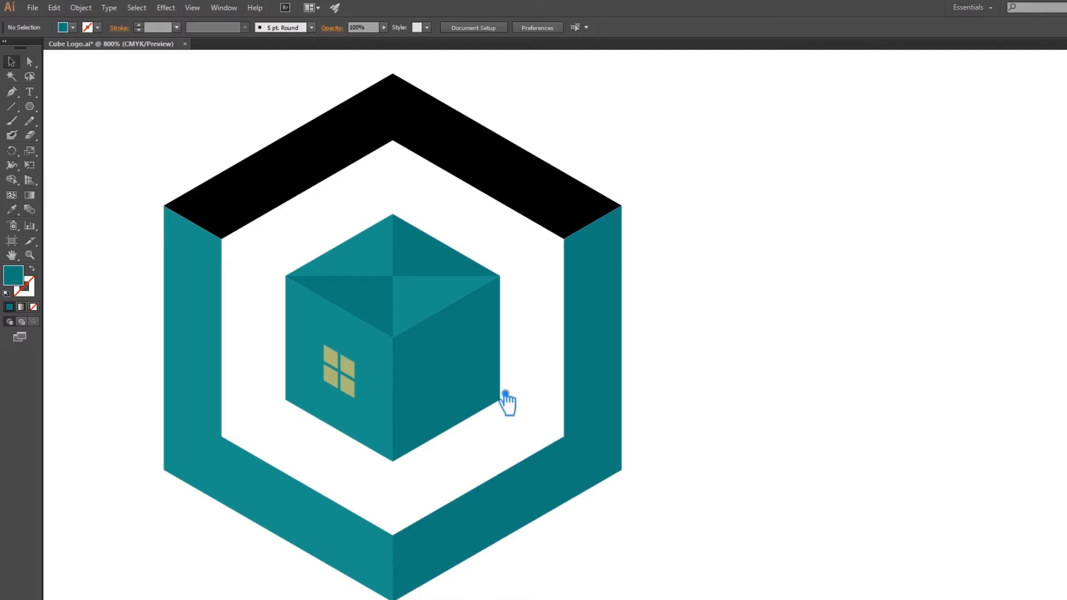
click(387, 244)
click(12, 209)
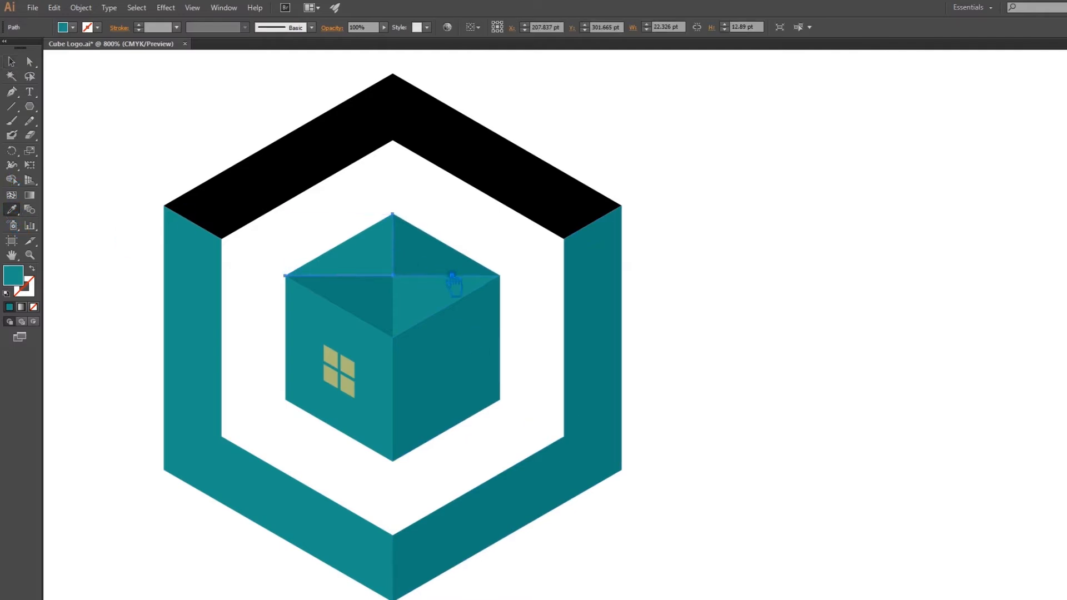
click(442, 250)
Step: Fill the top face's lower-left triangle with a brighter teal, #2BAF96, starting from the left face's colour
key(a)
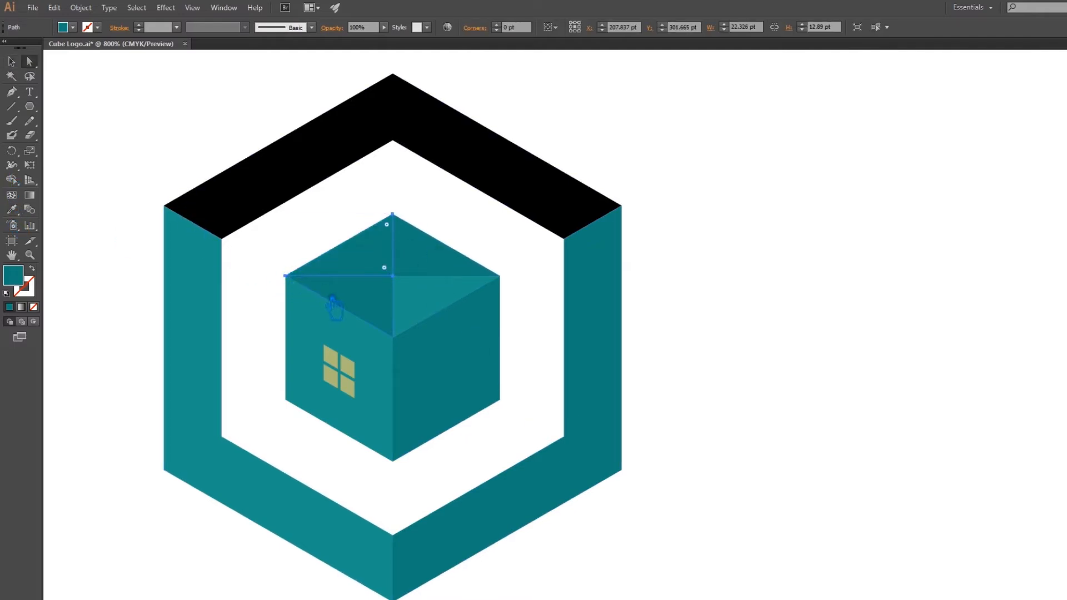
click(12, 210)
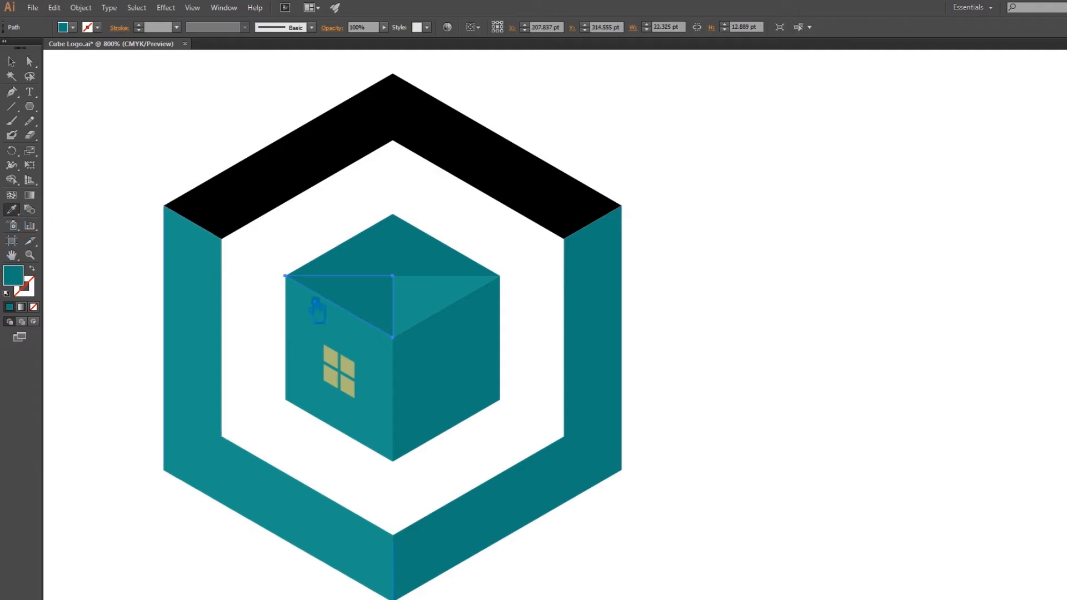
click(391, 392)
double_click(31, 281)
click(731, 210)
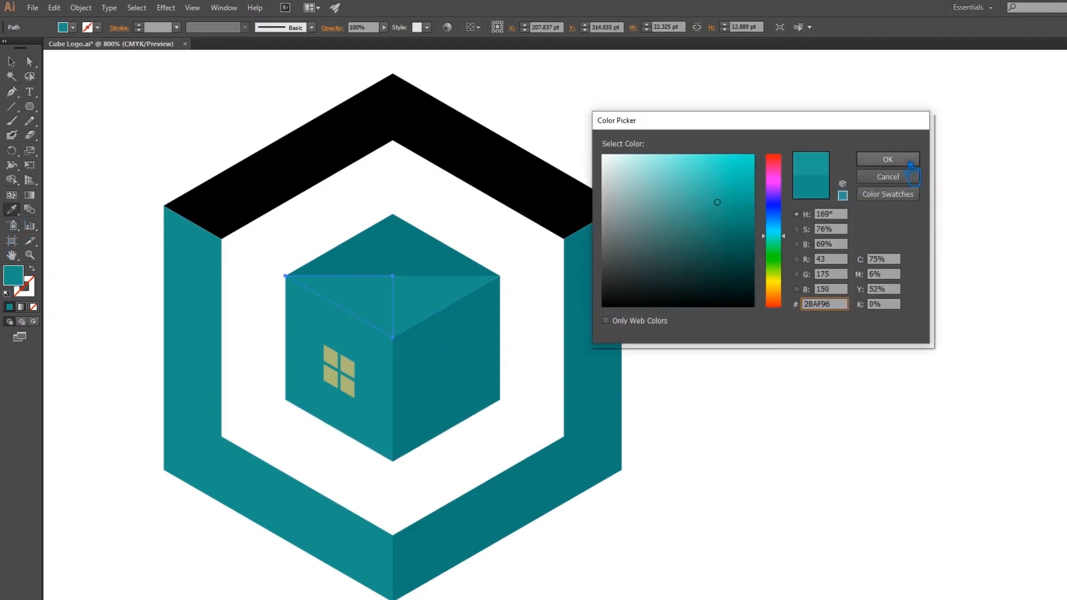
key(Return)
click(15, 65)
click(127, 91)
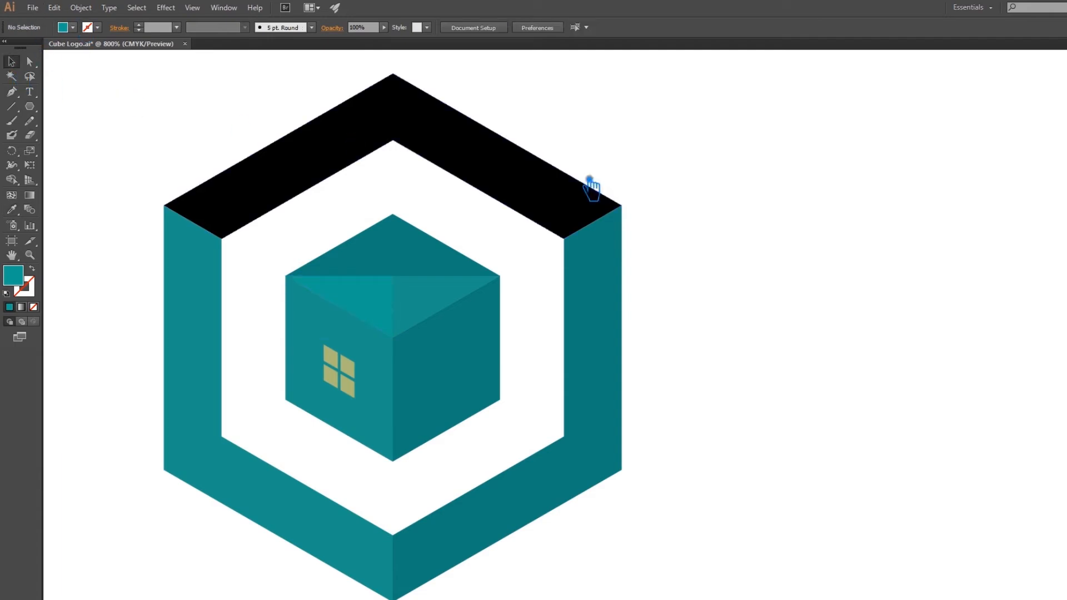
Step: Match the top face's lower-right triangle to the brighter teal of the lower-left triangle
click(455, 316)
click(11, 210)
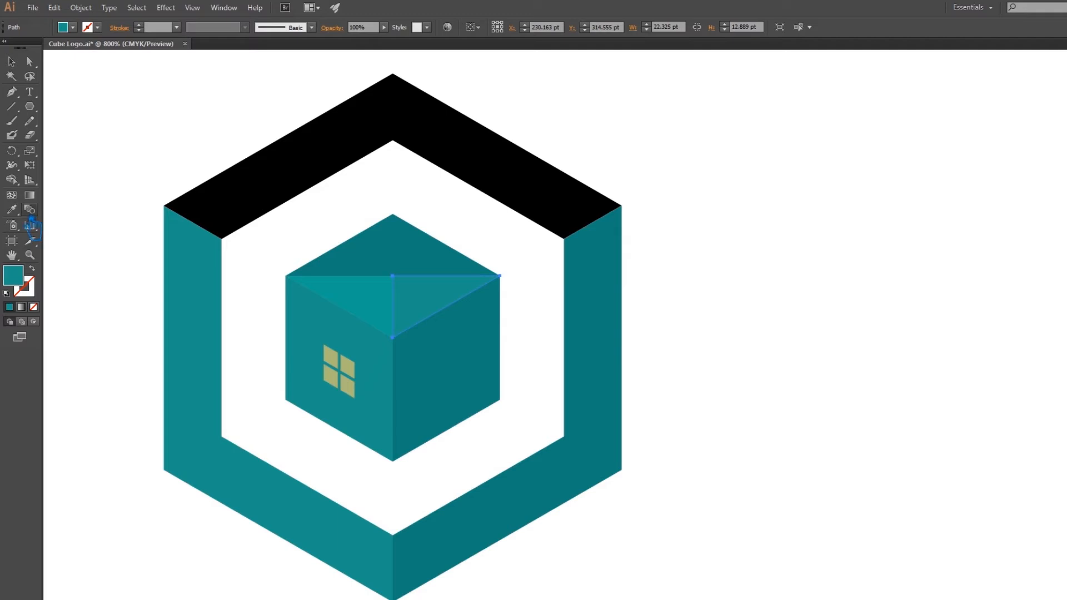
click(354, 294)
click(11, 64)
shift+click(377, 312)
click(437, 271)
click(777, 293)
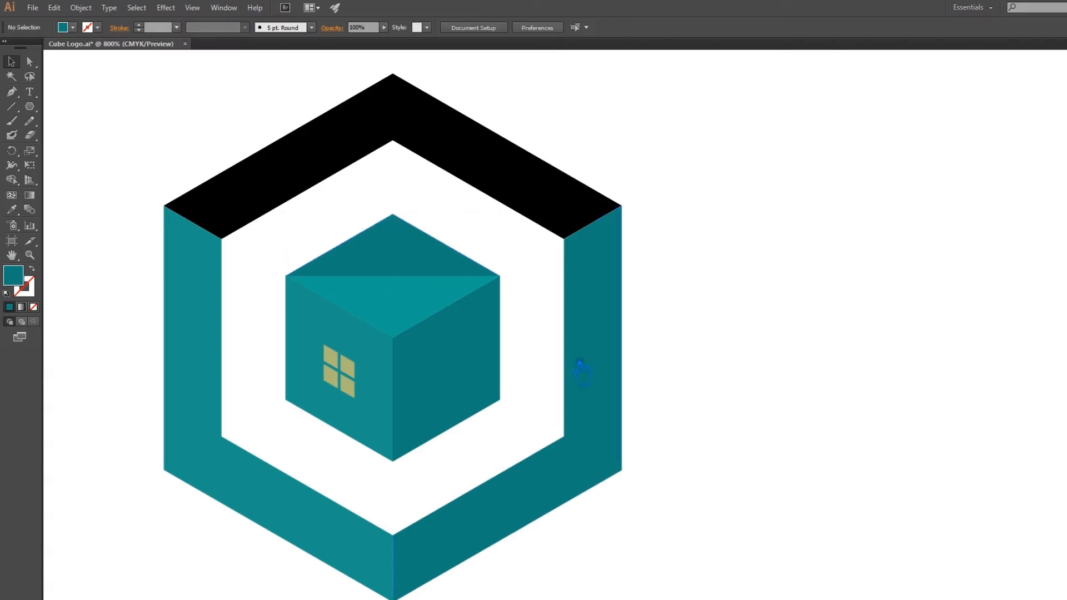
Step: Duplicate the cube's right face in place and scale the copy about its centre to about 6.67 × 11.56 pt
click(466, 378)
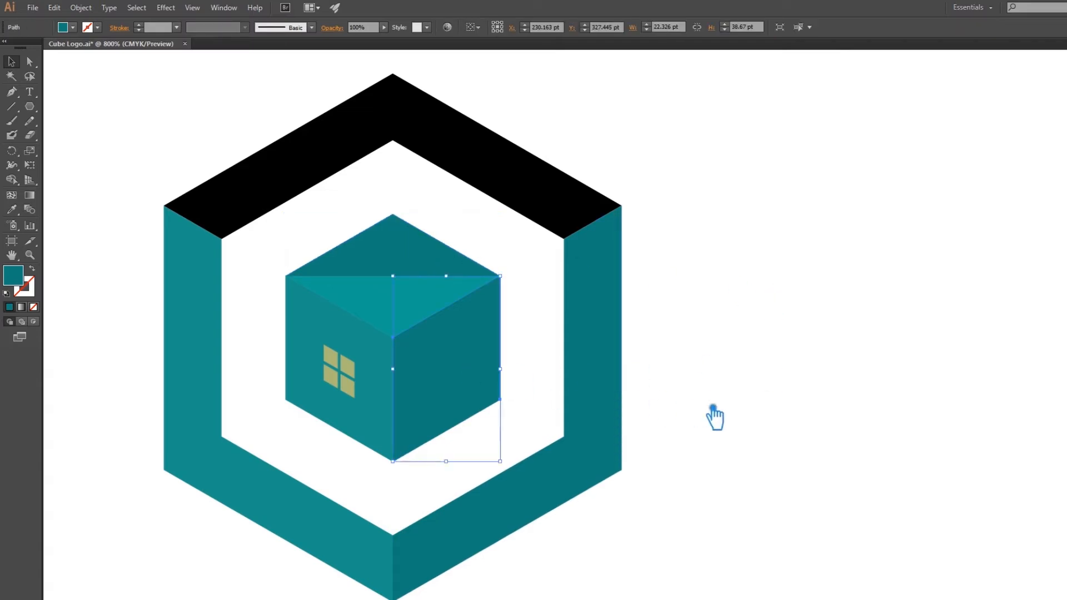
click(741, 410)
click(447, 381)
drag(512, 282, 488, 327)
drag(483, 331, 480, 333)
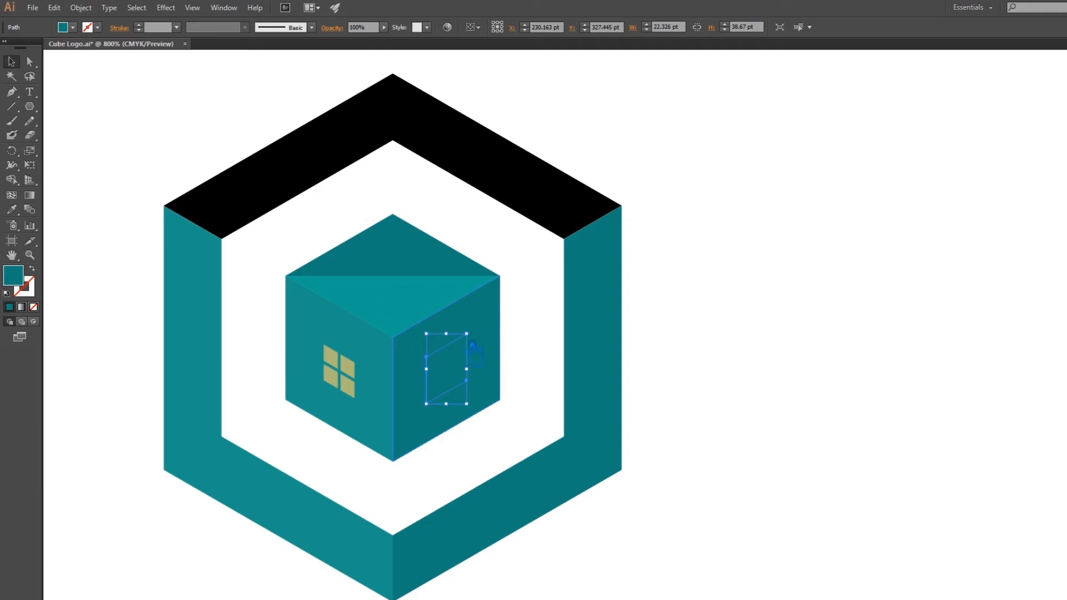
drag(483, 352, 470, 341)
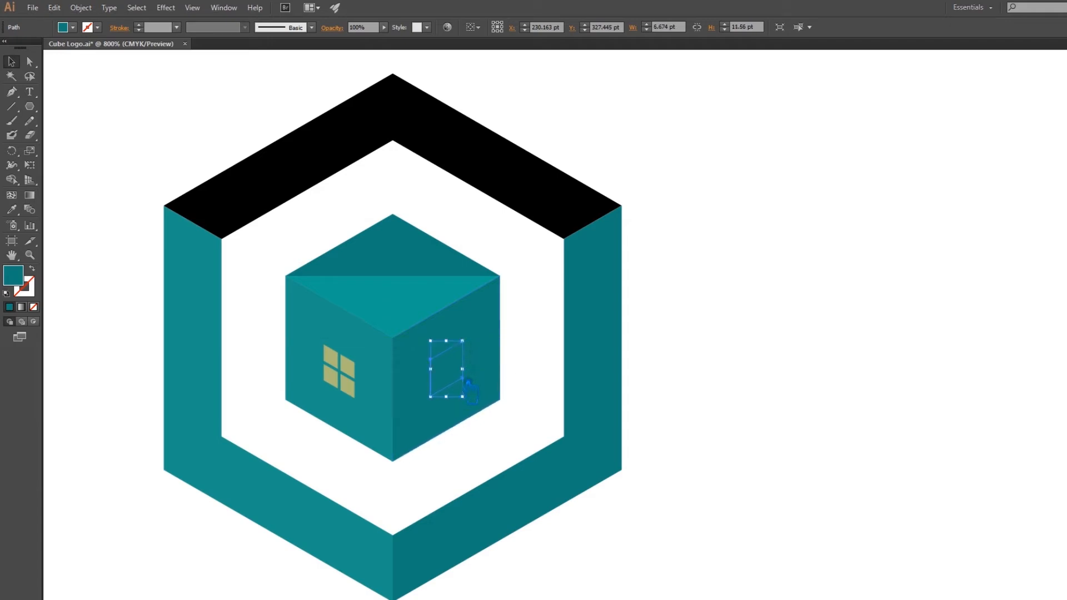
key(a)
click(431, 396)
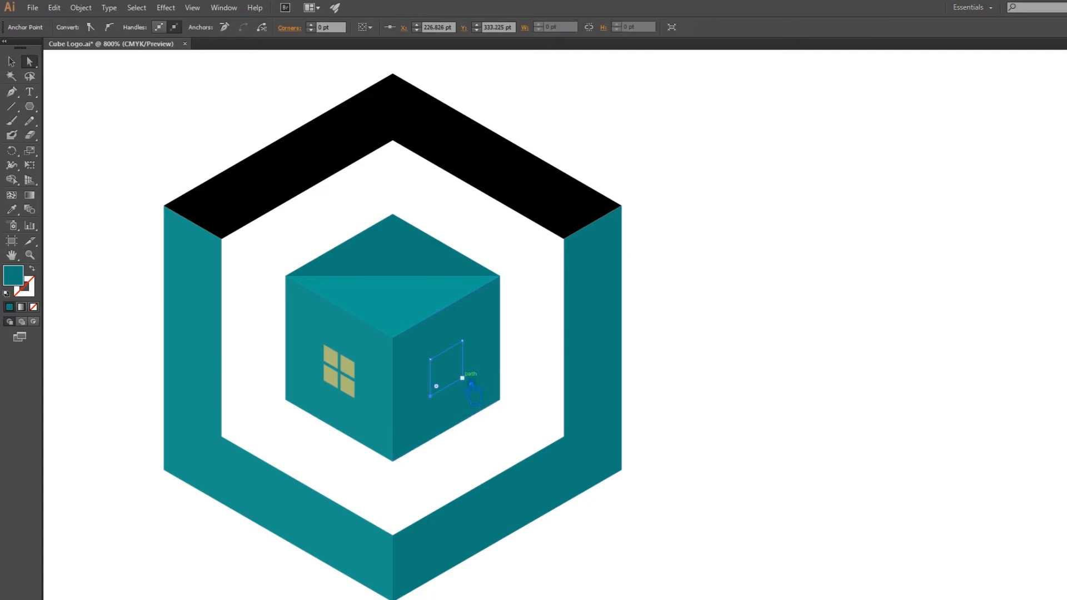
click(467, 382)
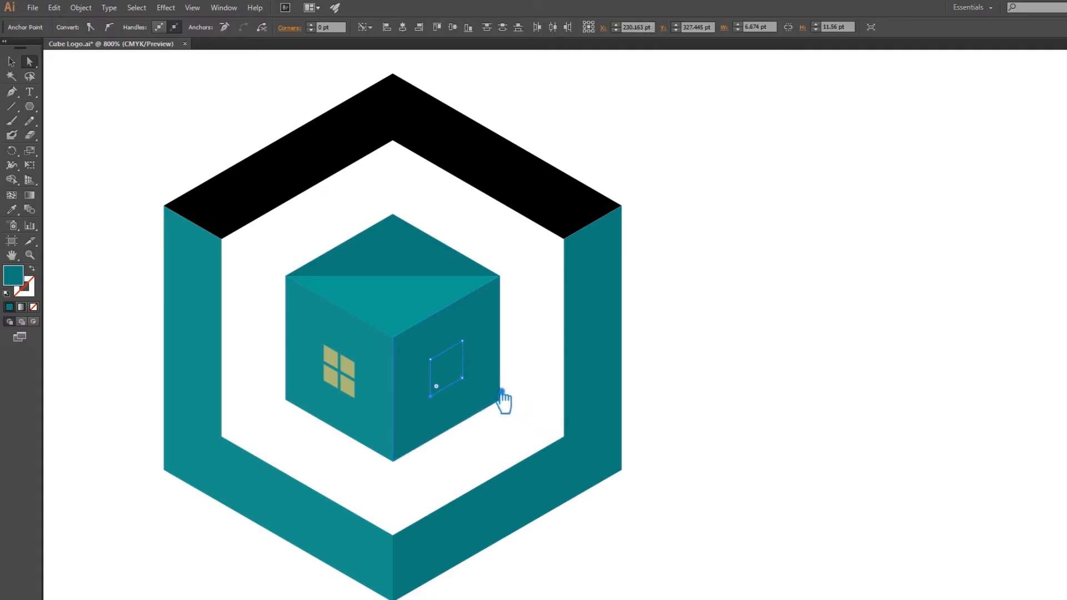
click(465, 380)
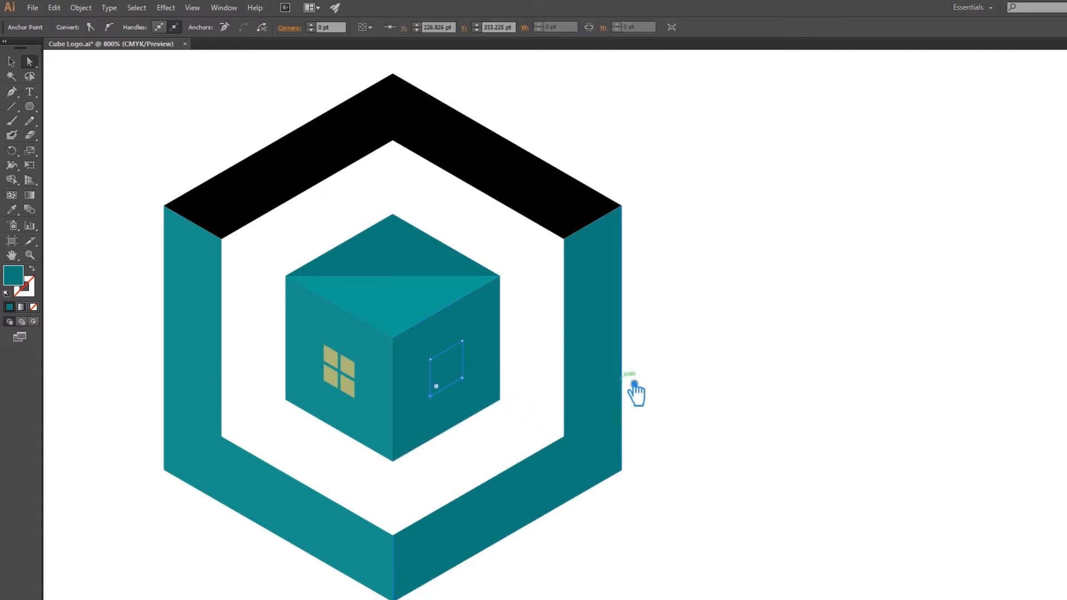
click(463, 378)
scroll(480, 385, left, 1)
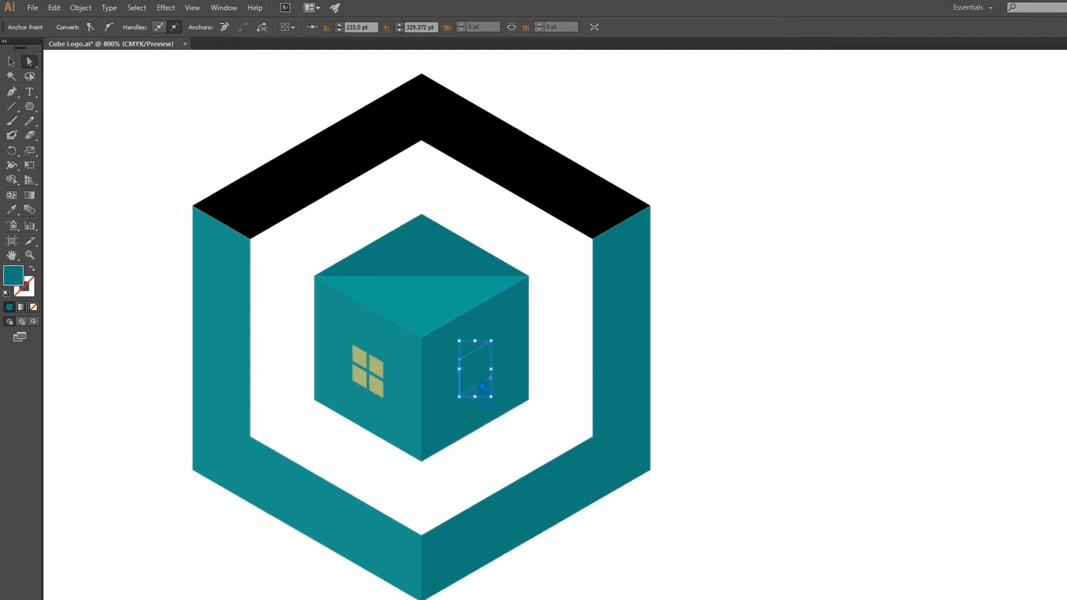
scroll(484, 389, up, 4)
key(p)
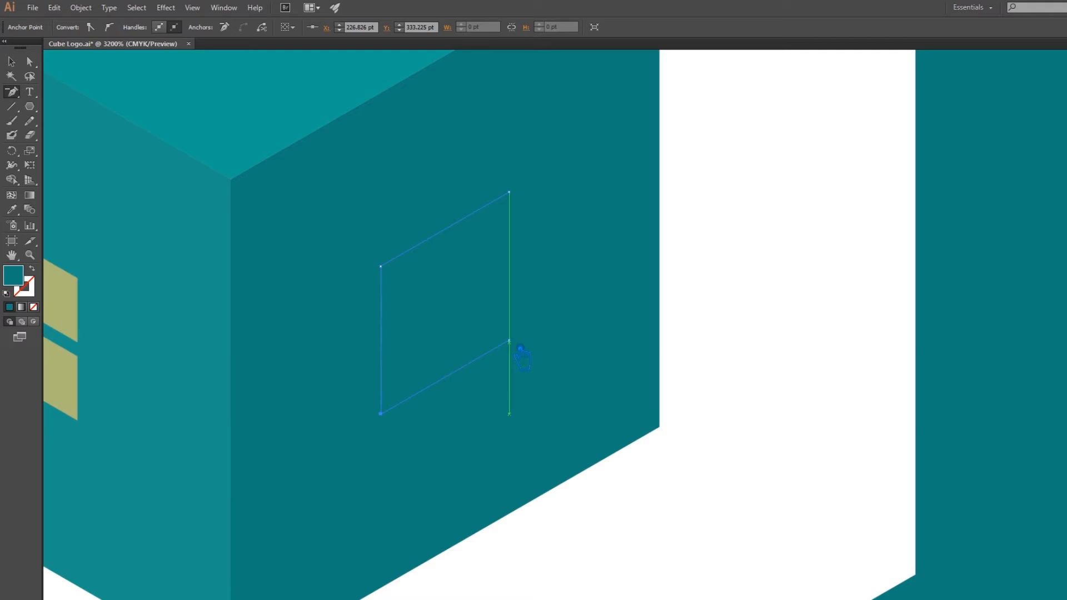
key(ctrl+z)
key(a)
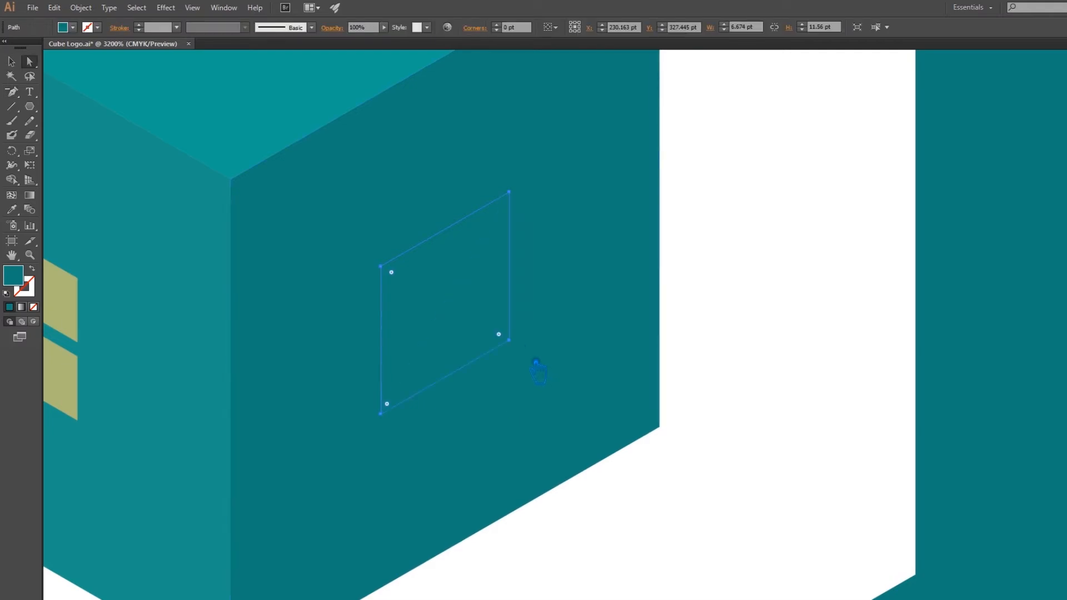
Step: Extend the small parallelogram's two bottom corner points straight down into a door shape about 18.87 pt high
click(509, 340)
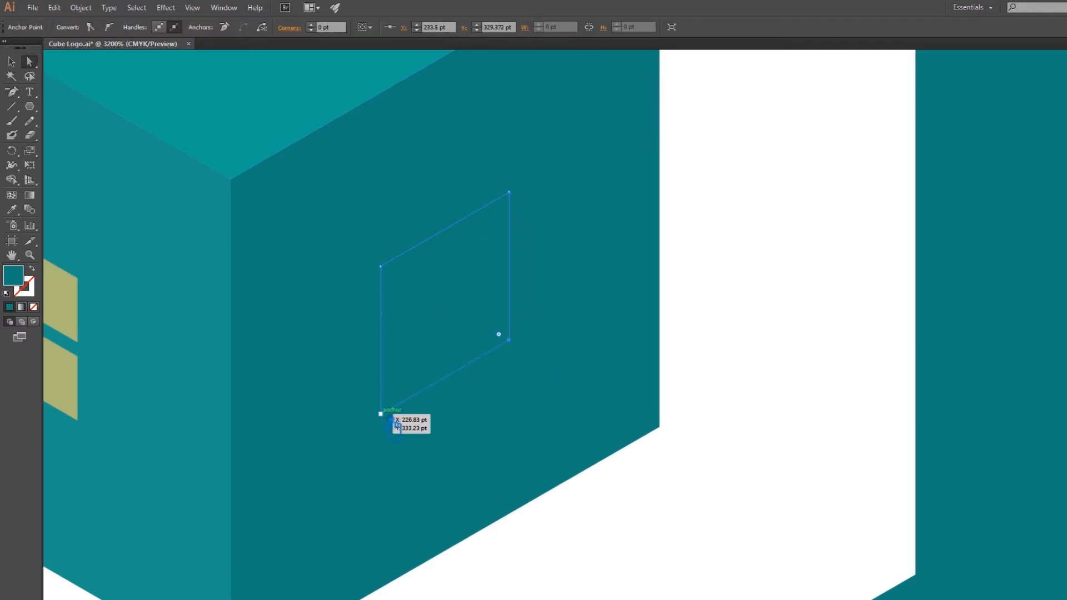
shift+click(381, 413)
scroll(380, 413, right, 1)
scroll(392, 418, right, 1)
scroll(417, 412, down, 3)
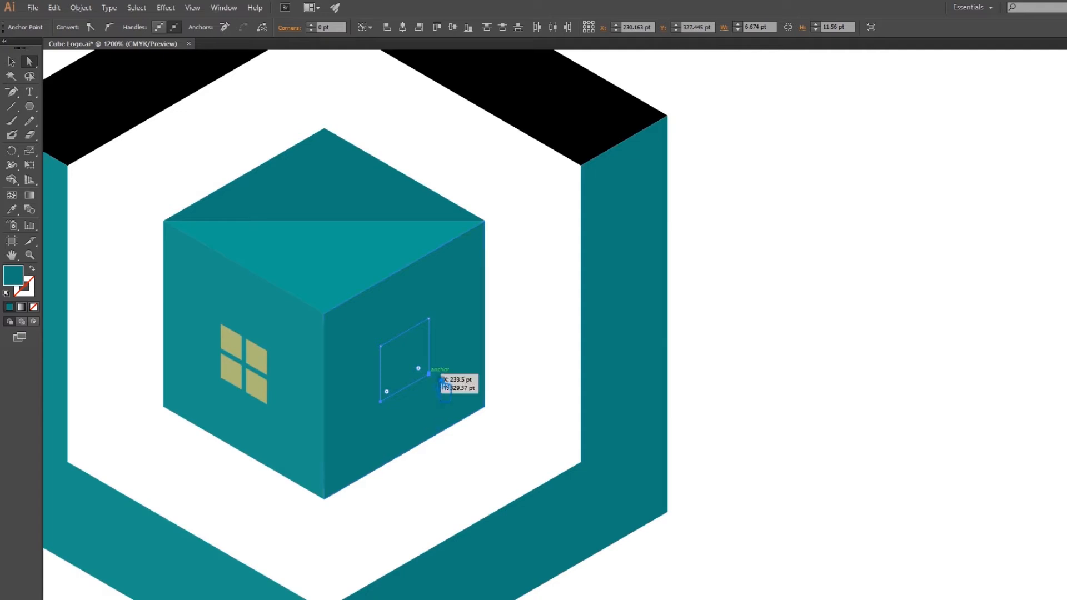
shift+click(439, 381)
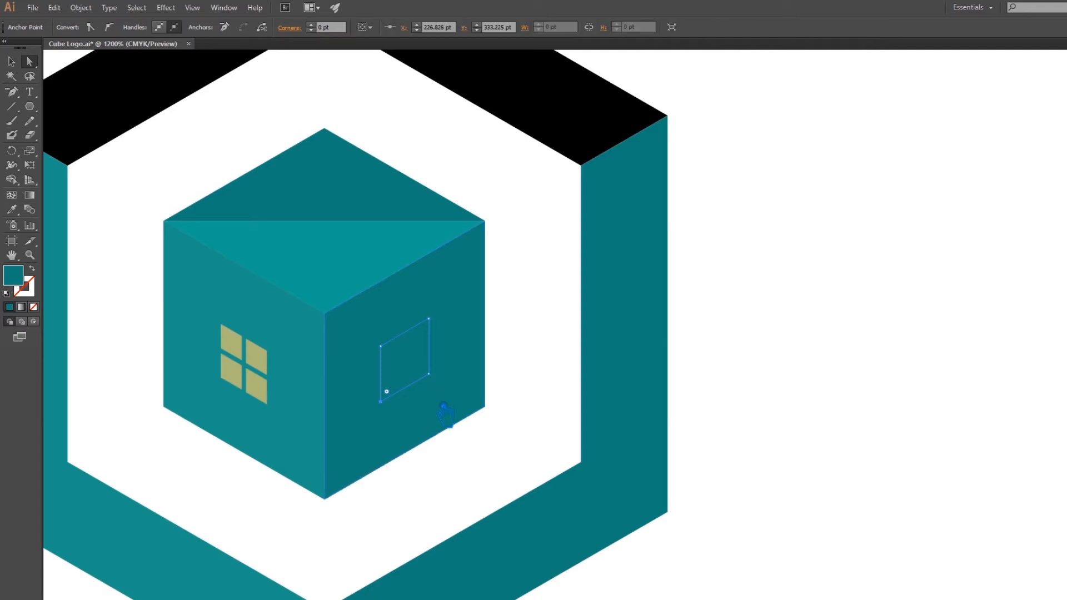
shift+click(430, 375)
drag(429, 374, 438, 411)
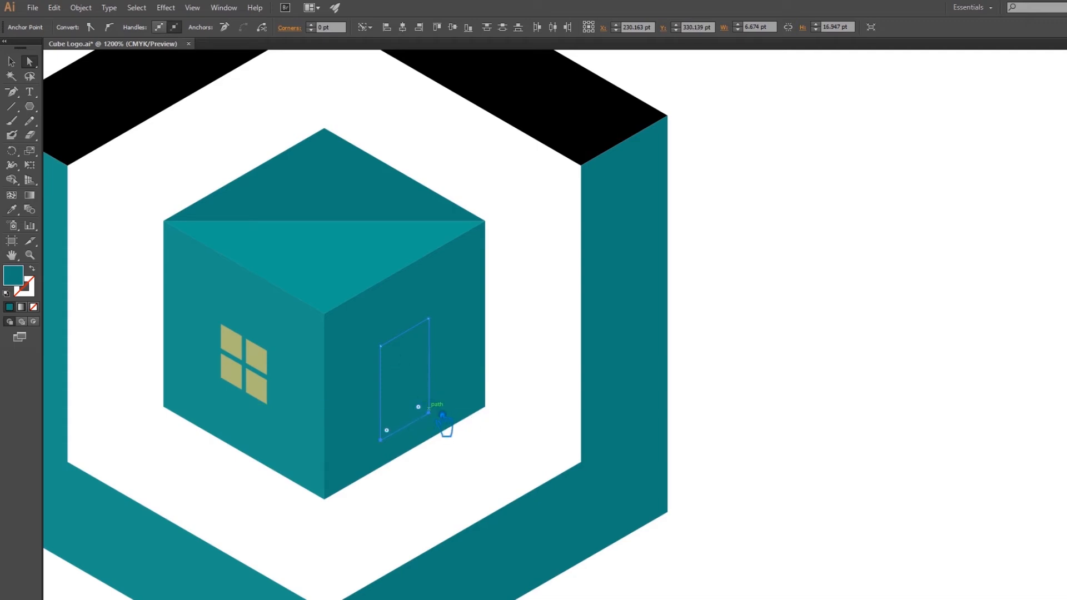
drag(443, 424, 443, 440)
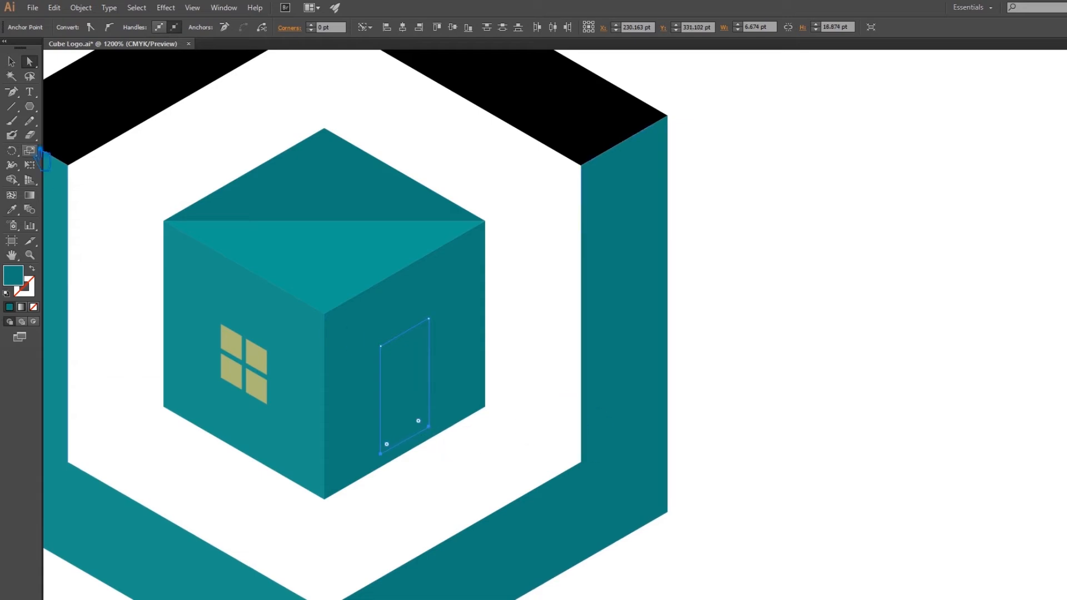
Step: Move the door shape to about X 230.58 pt, Y 329.02 pt and fill it with the window panes' khaki colour
click(808, 398)
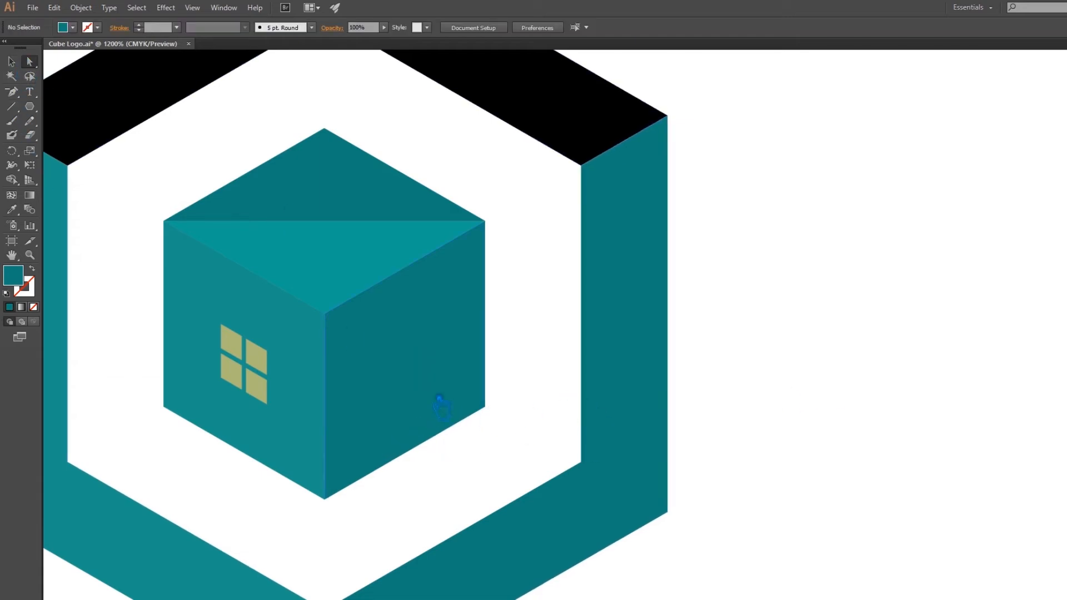
click(417, 387)
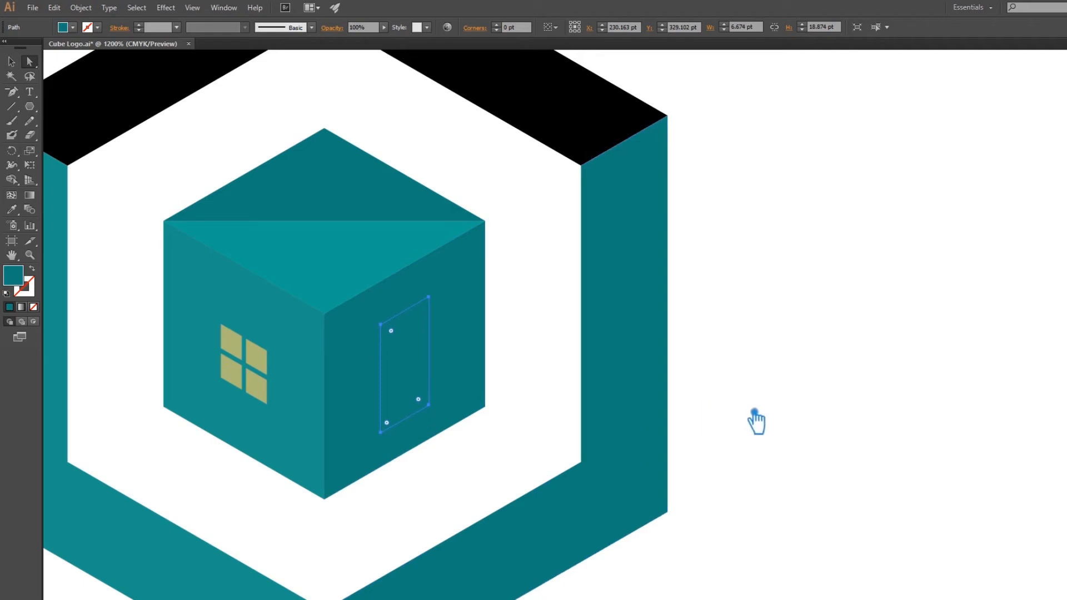
drag(431, 386, 428, 390)
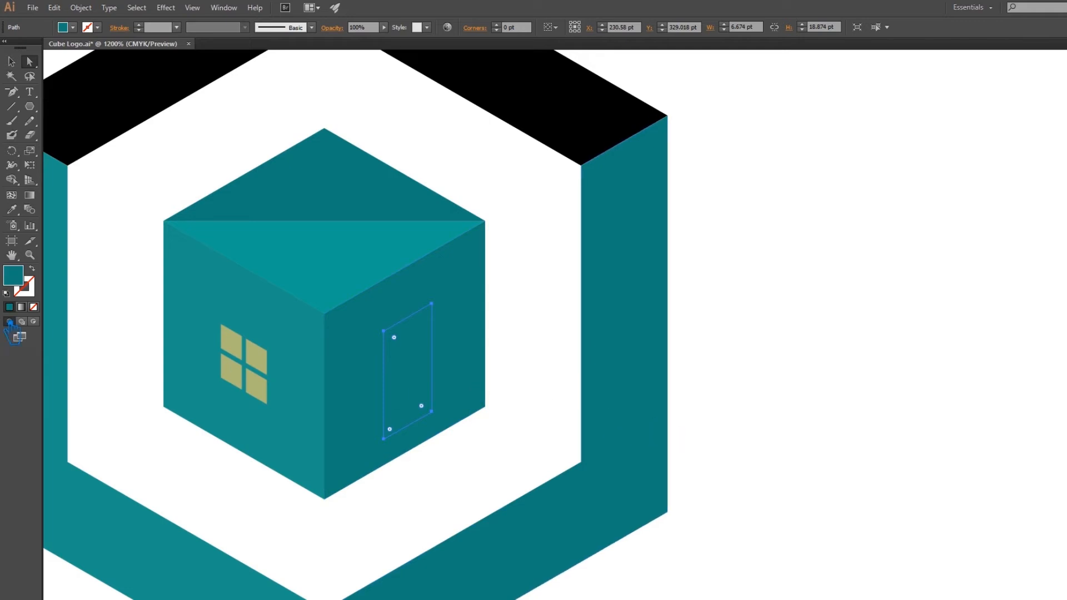
click(11, 210)
click(241, 351)
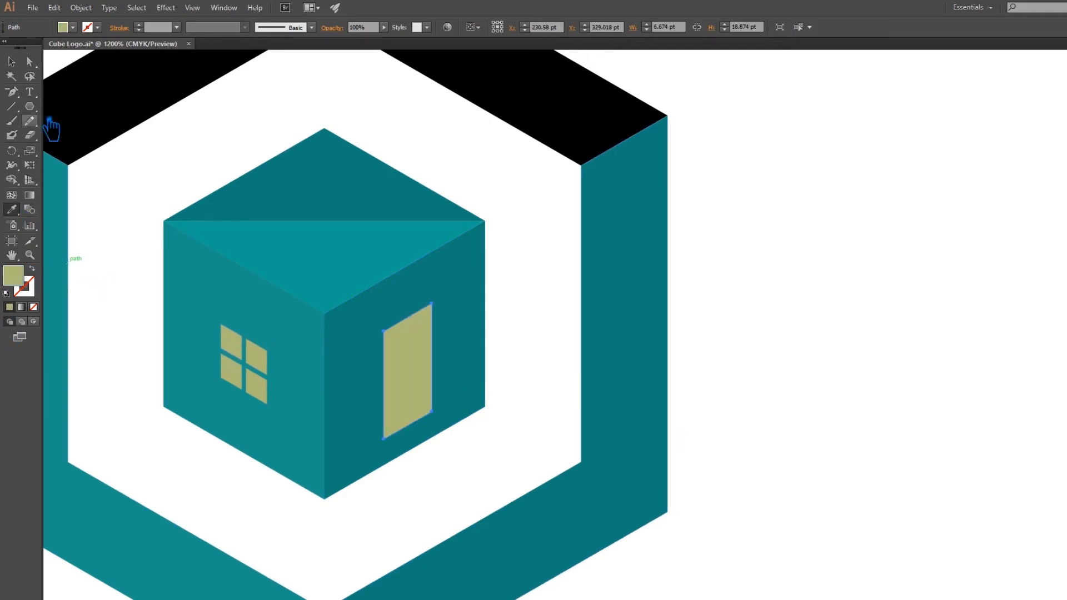
click(11, 62)
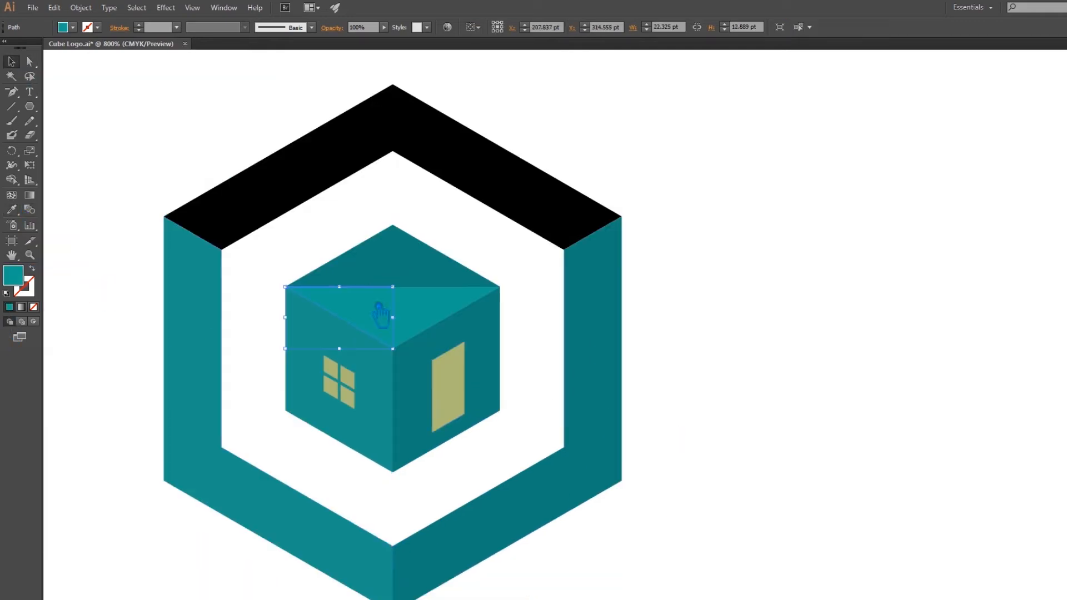
double_click(16, 283)
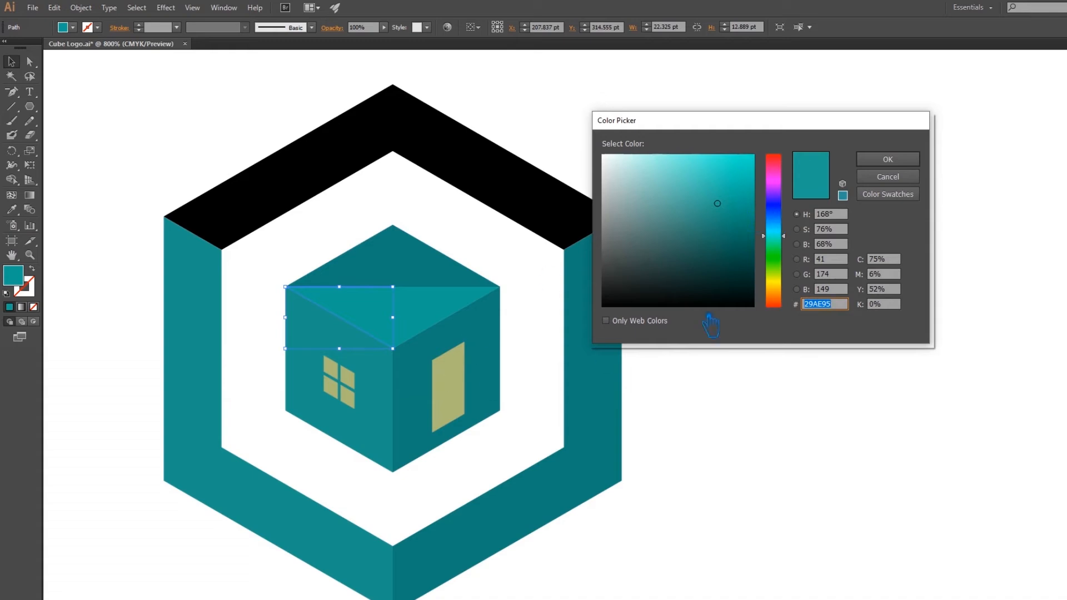
click(888, 177)
click(11, 209)
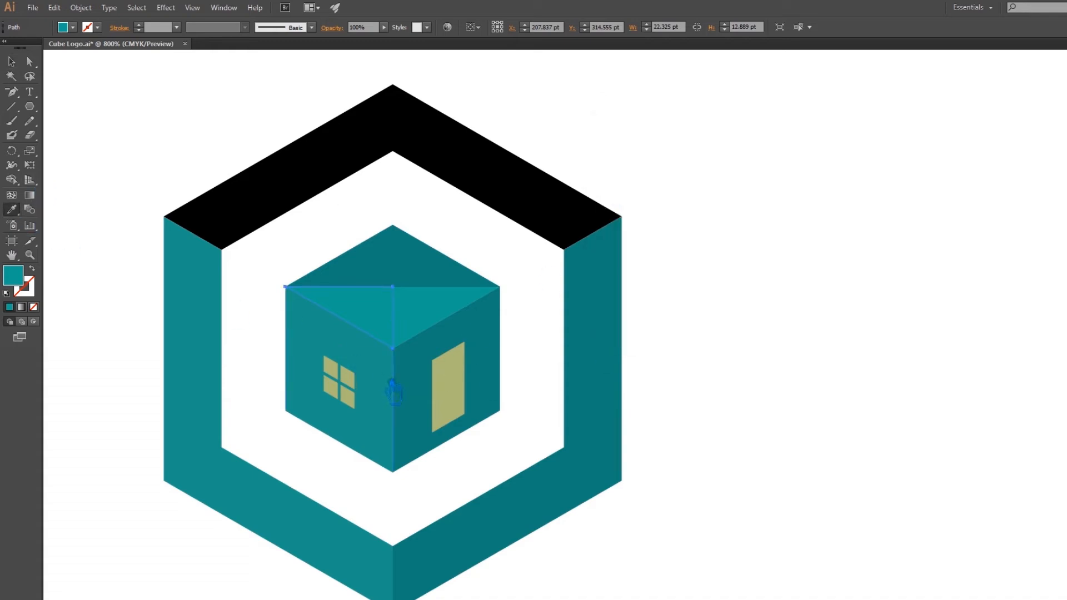
Step: Fill the roof's lower-right triangle with the teal sampled from the house's left wall
click(29, 62)
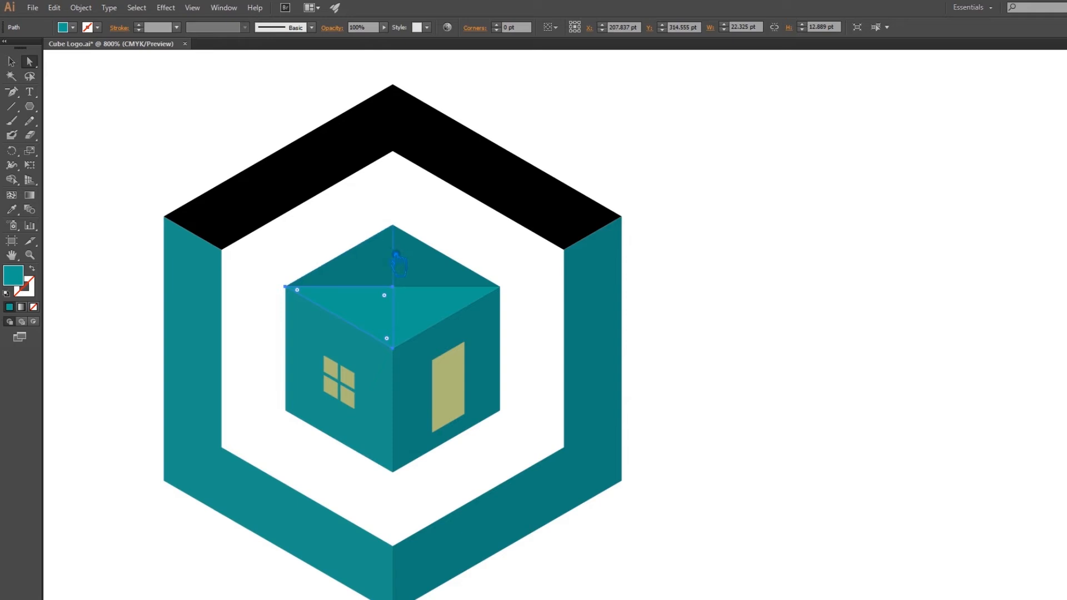
click(11, 210)
click(407, 403)
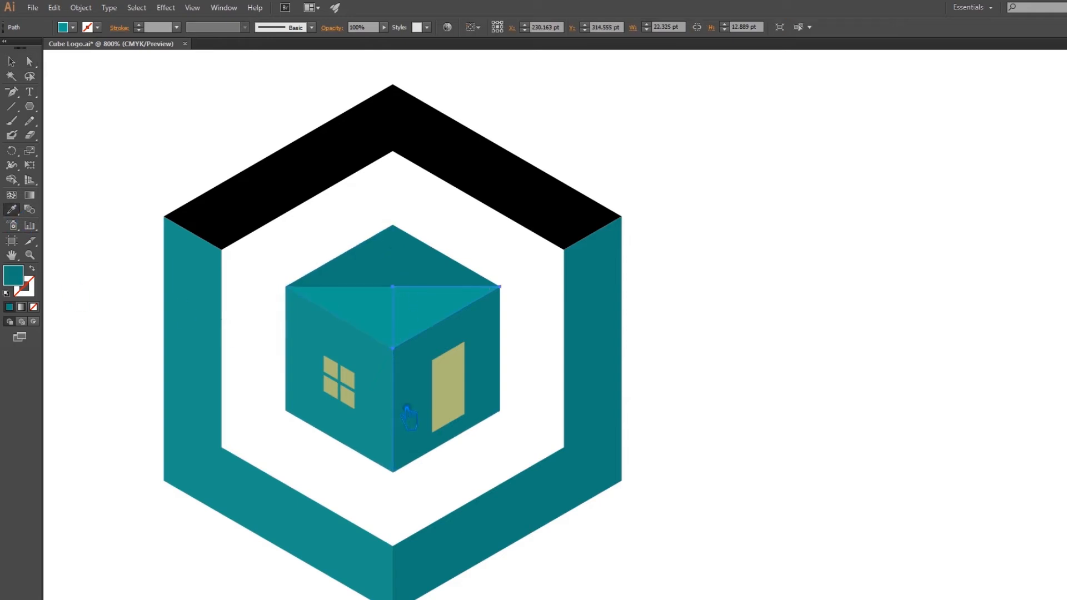
click(389, 401)
Step: Fill the roof's upper-right triangle with the frame's left-side teal and darken it to 198C76
click(29, 62)
click(438, 271)
click(11, 210)
click(226, 275)
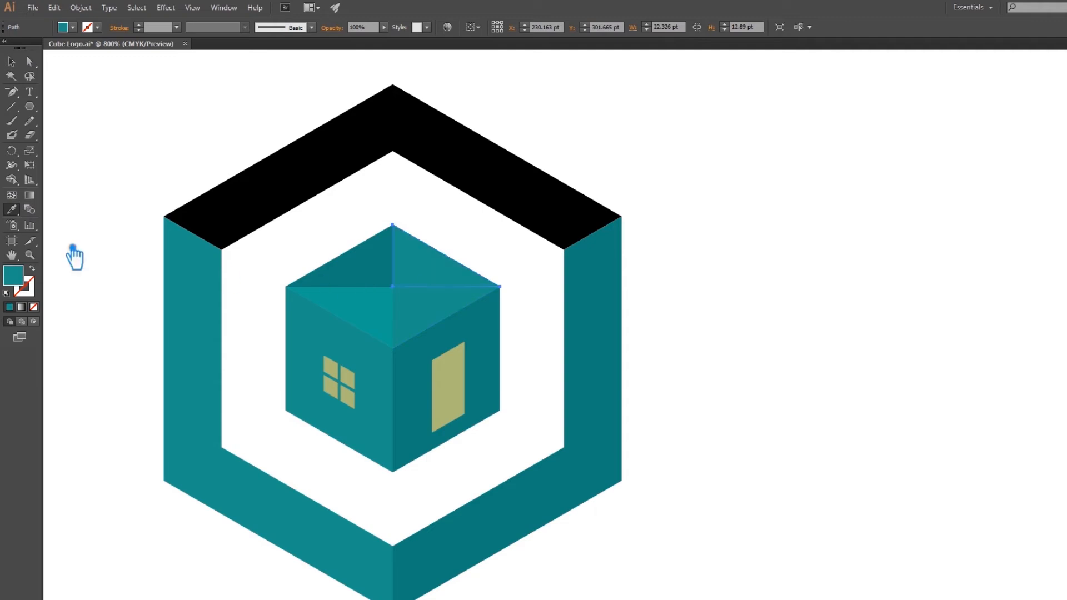
double_click(14, 275)
click(739, 239)
click(885, 161)
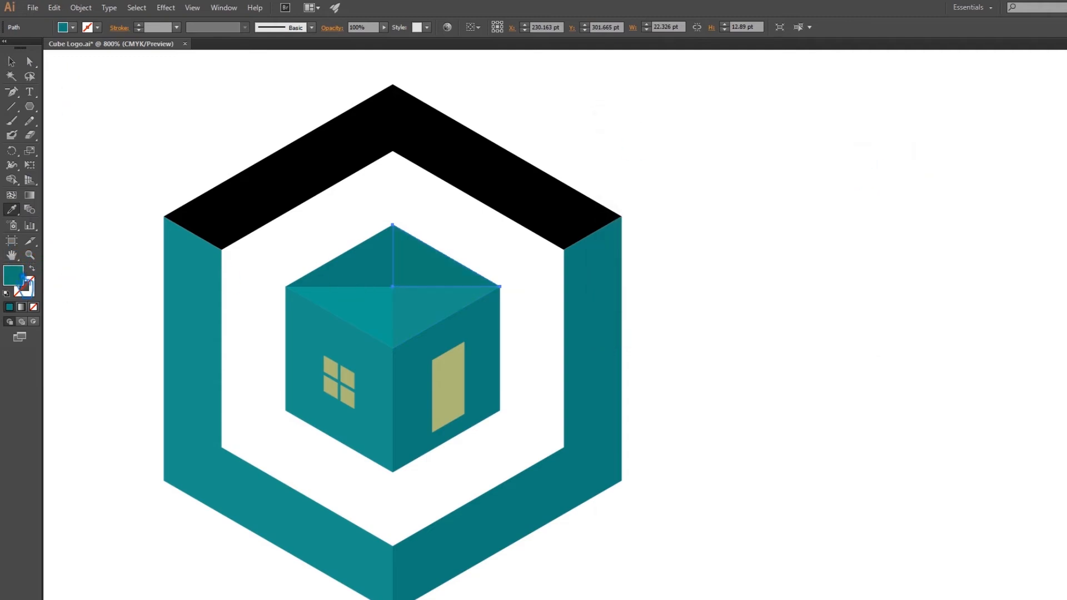
Step: Try 1CA58A as the upper-right roof triangle's fill and settle on a darker teal
double_click(20, 281)
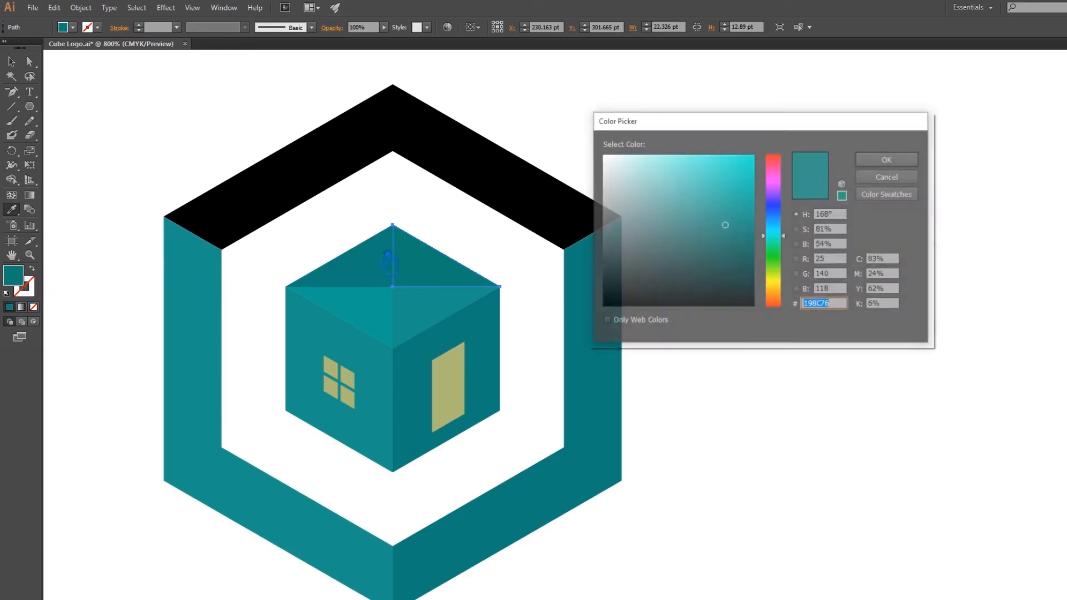
drag(743, 228, 729, 208)
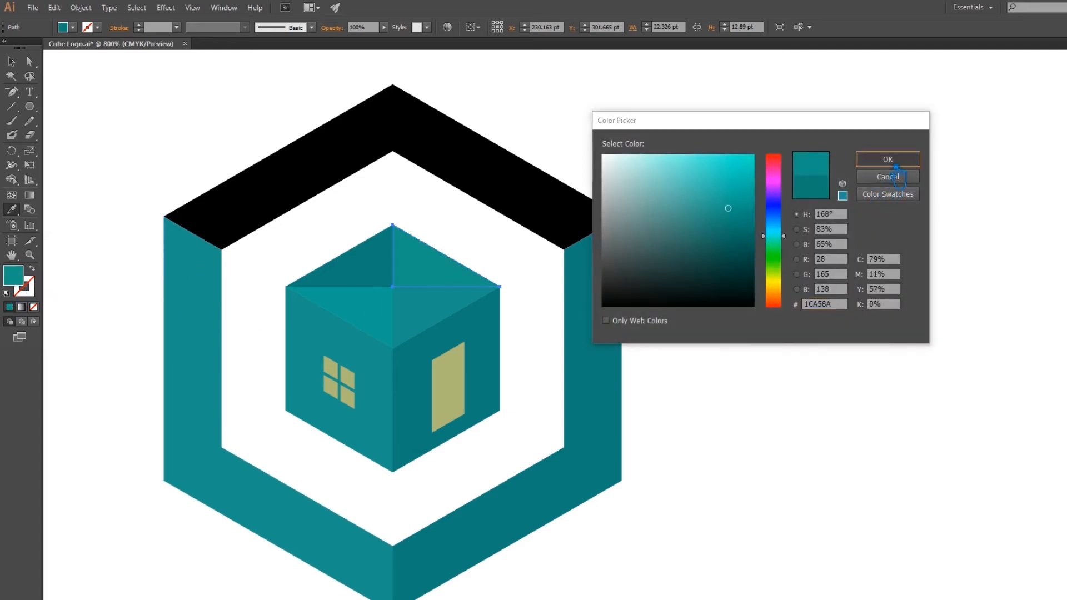
click(888, 160)
double_click(17, 276)
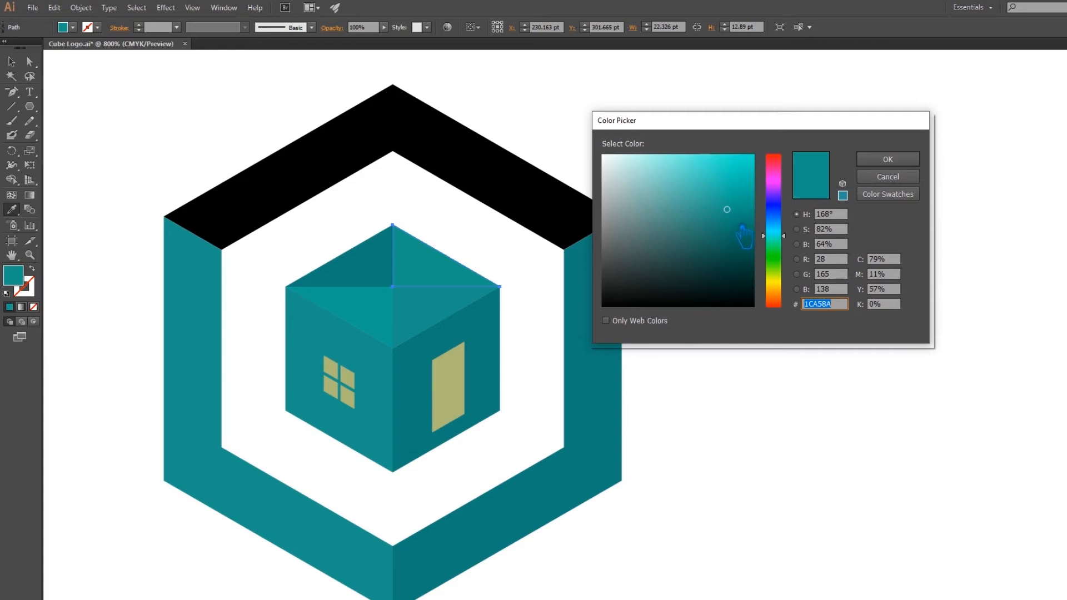
click(745, 231)
click(888, 159)
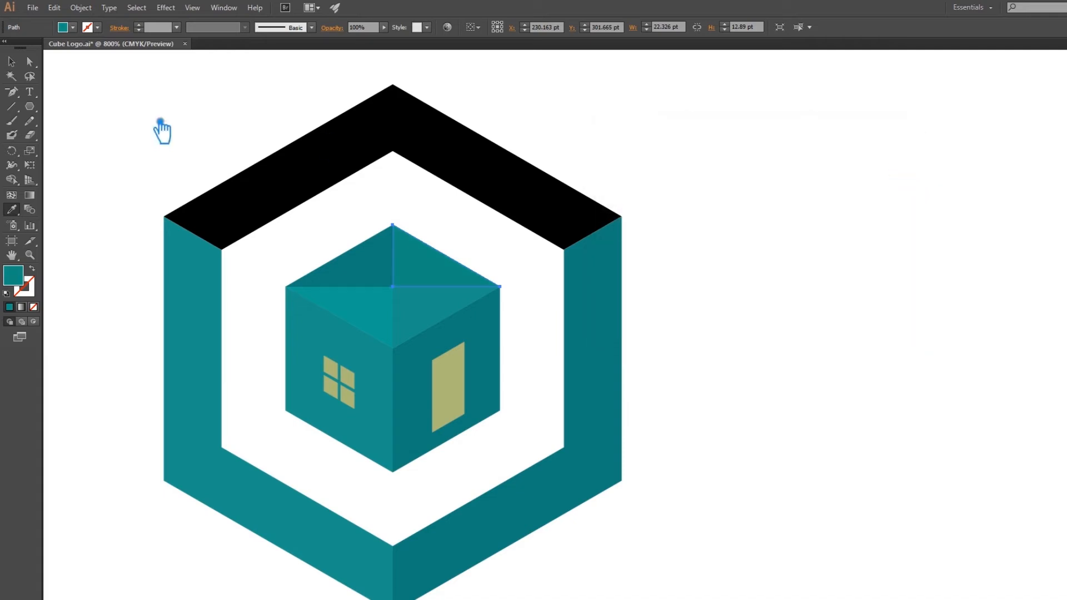
Step: Fill the roof's upper-left triangle with the teal sampled from the upper-right triangle and darken it slightly
click(31, 63)
click(356, 273)
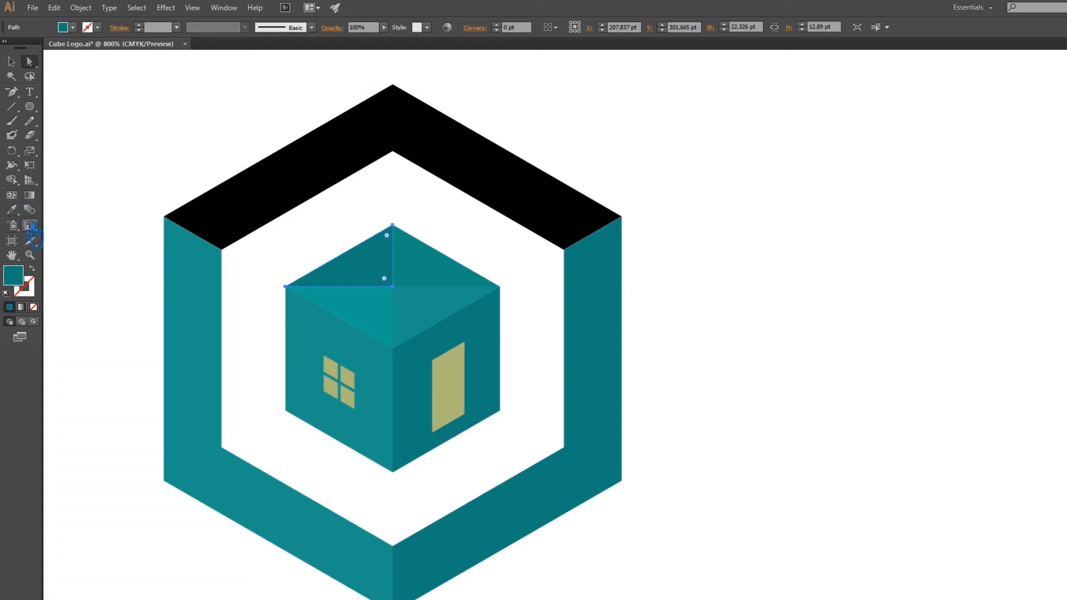
click(17, 210)
click(420, 253)
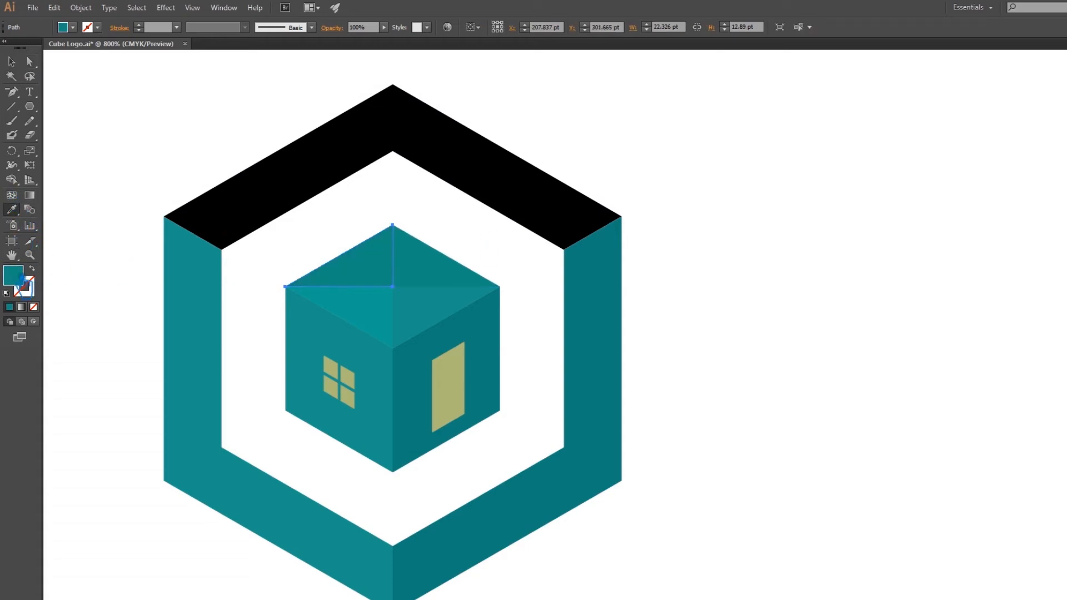
double_click(21, 278)
click(744, 227)
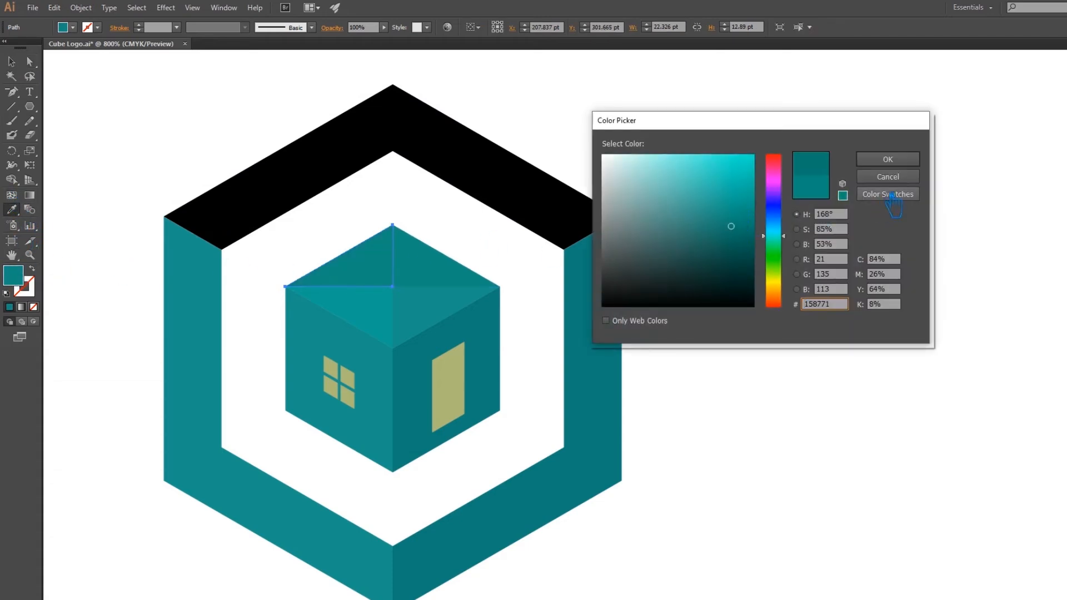
click(888, 159)
click(11, 62)
click(114, 91)
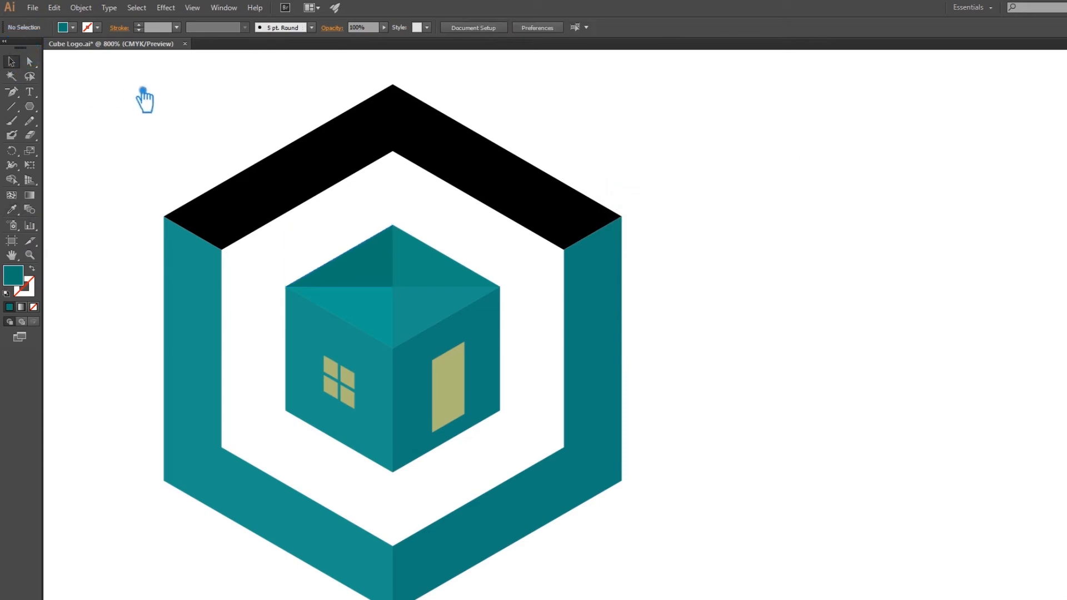
key(a)
click(366, 287)
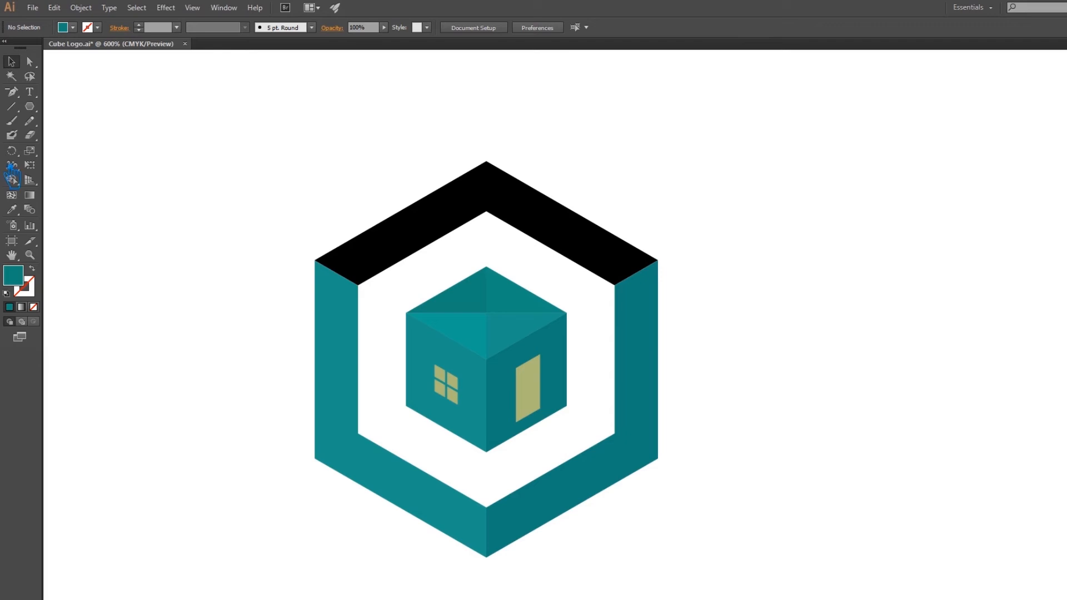
Step: Draw a straight line from the frame's outer upper-left corner to the cube's centre corner and give it a 3 pt teal stroke
drag(315, 260, 487, 360)
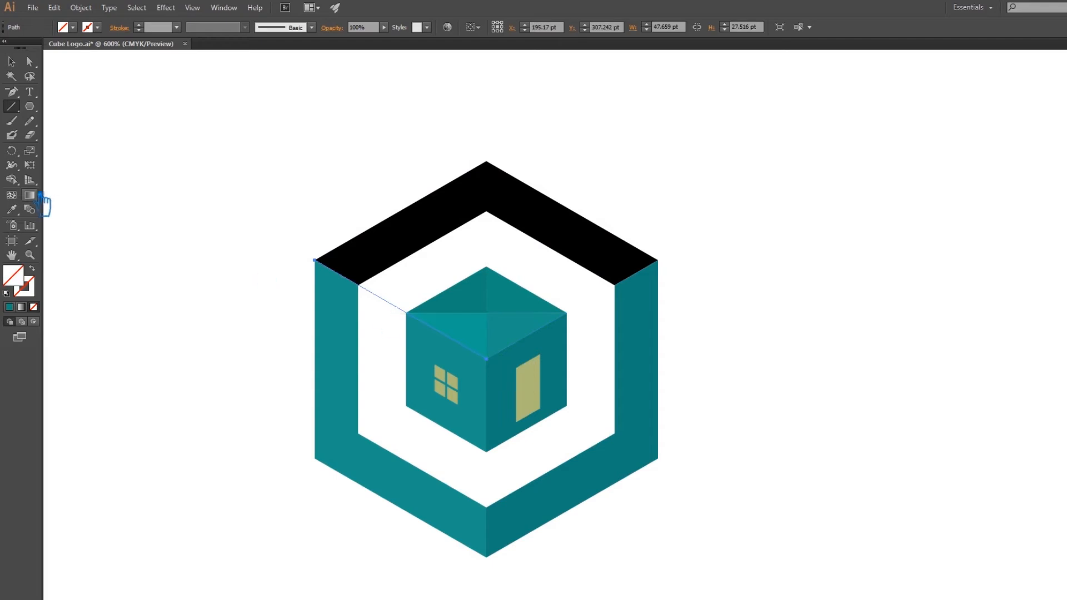
click(13, 62)
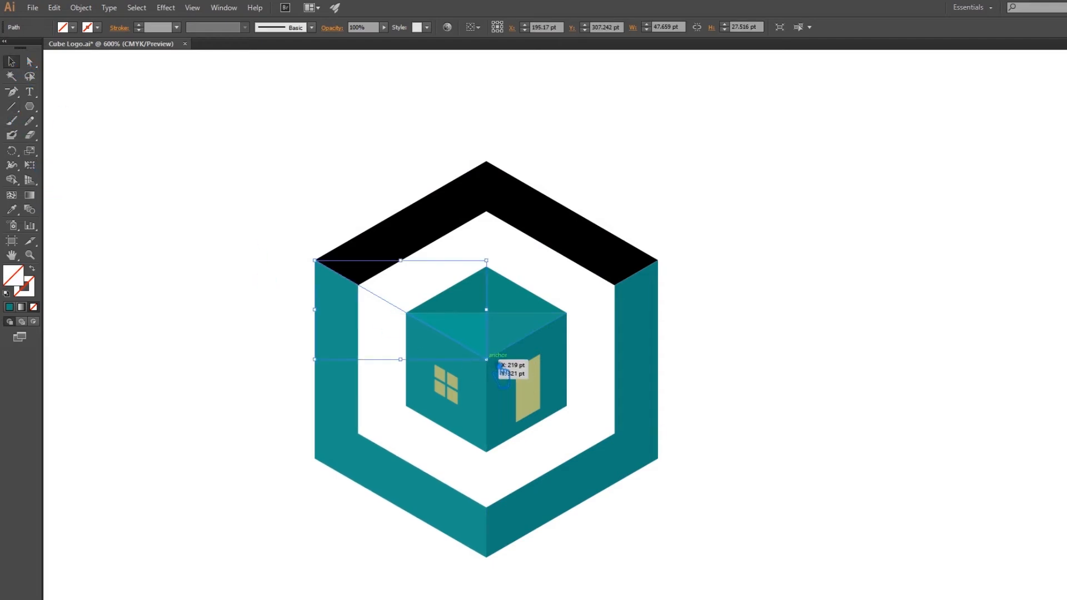
key(backslash)
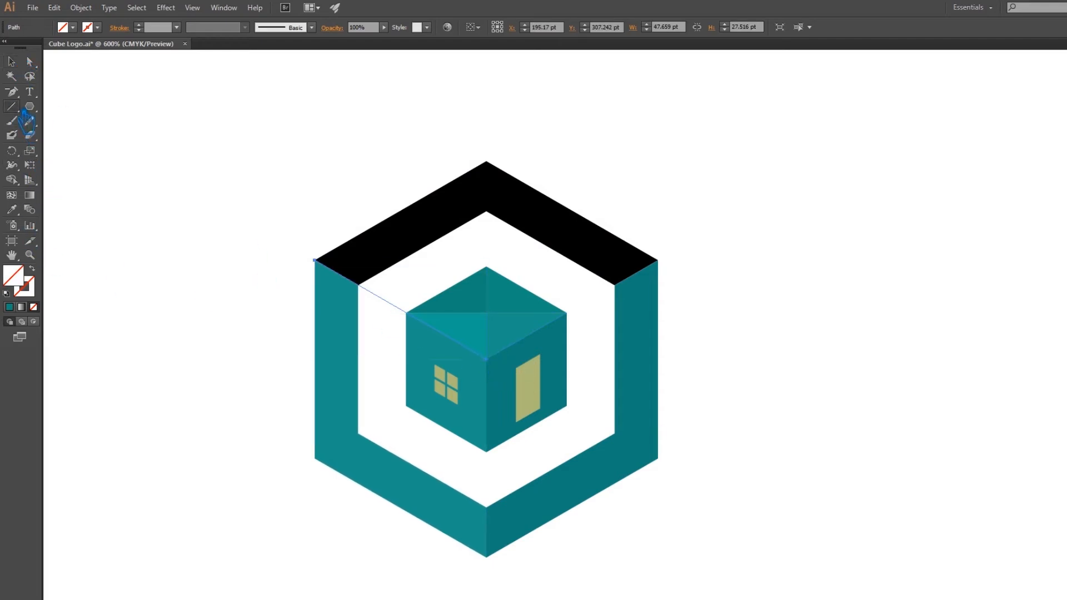
click(13, 62)
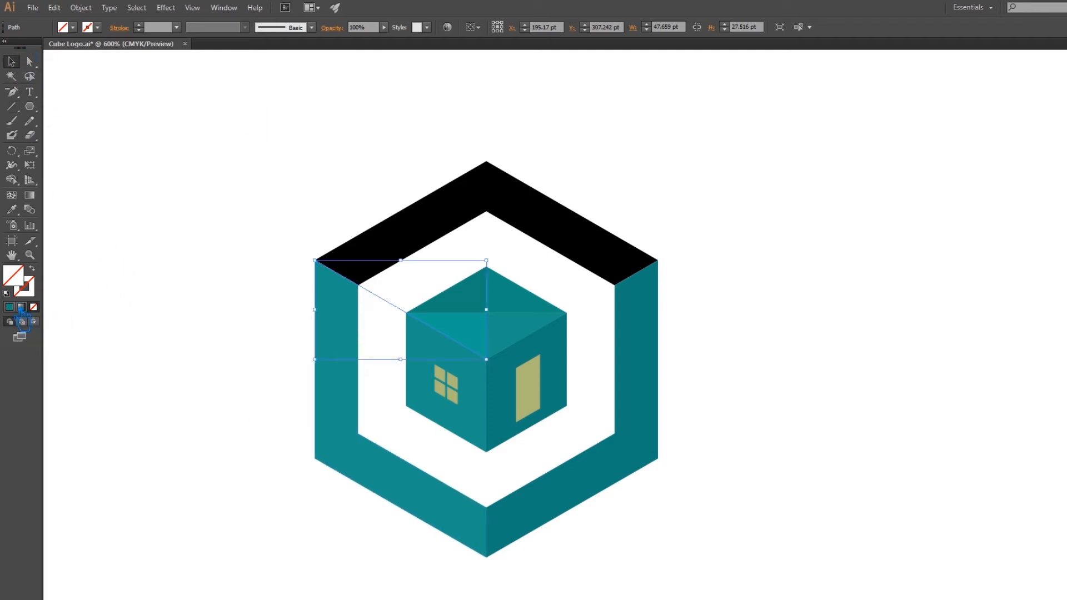
click(10, 307)
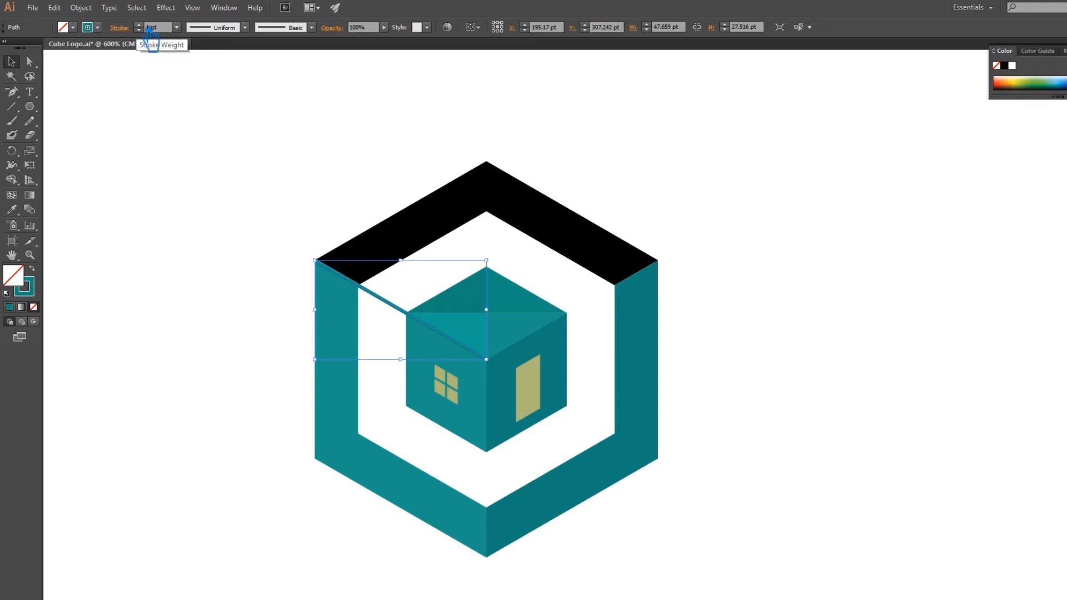
scroll(149, 29, up, 1)
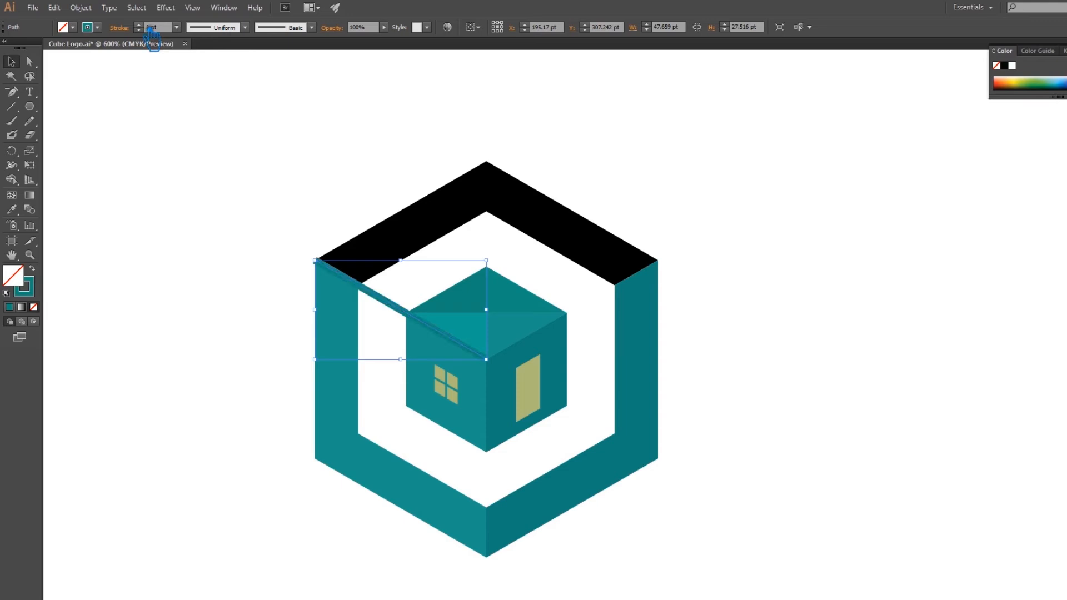
scroll(150, 29, up, 1)
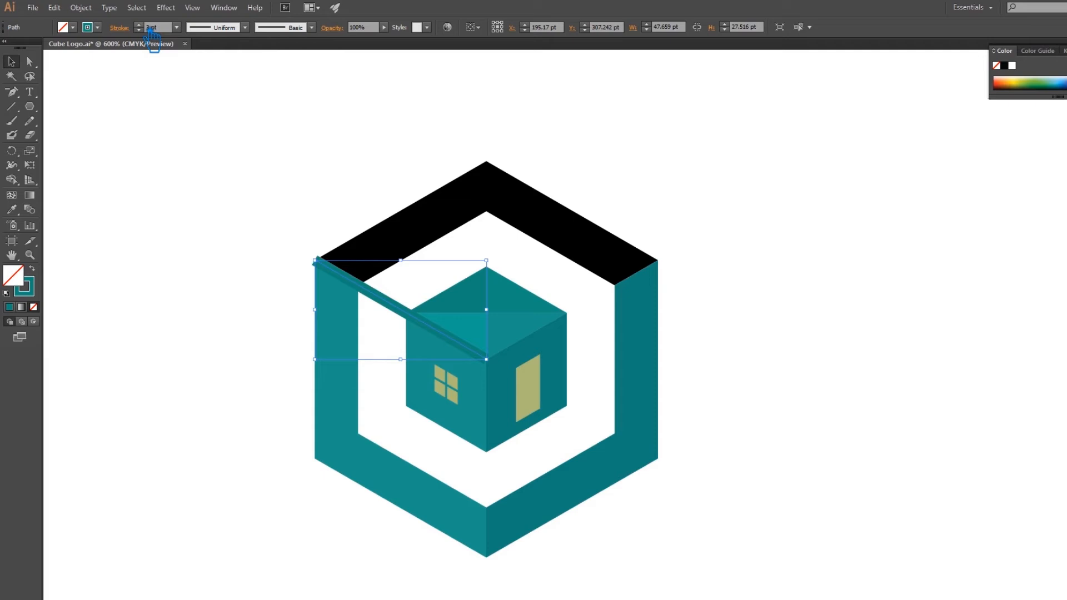
Step: Expand the stroked diagonal line into a filled shape and deselect it
click(81, 8)
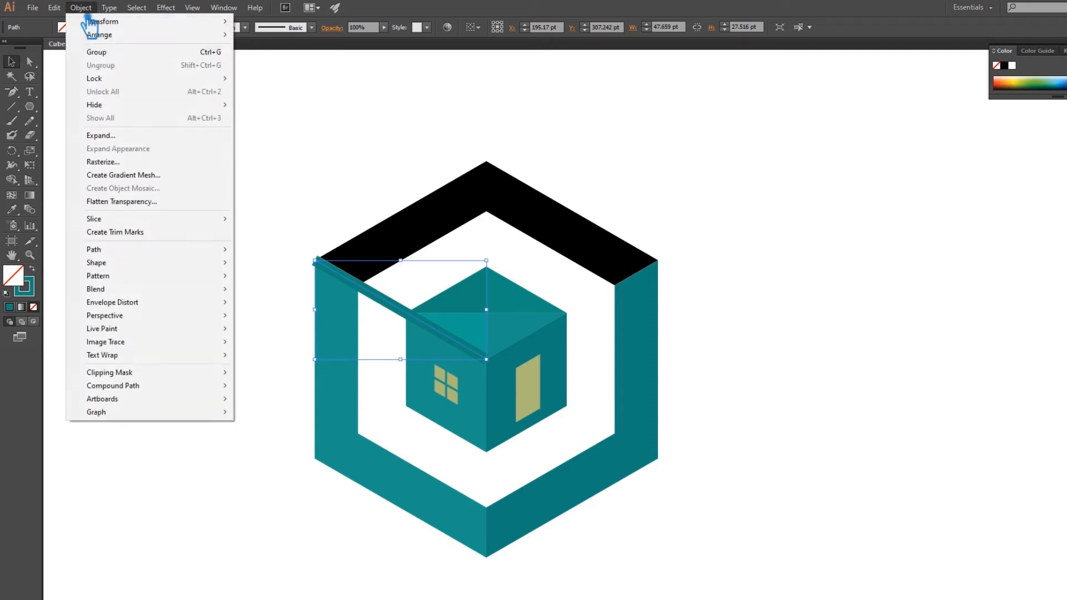
click(106, 135)
click(548, 388)
click(782, 366)
Step: Draw a vertical line from the frame's bottom corner to the cube's centre corner with a 3 pt teal stroke
click(11, 107)
drag(487, 555, 487, 360)
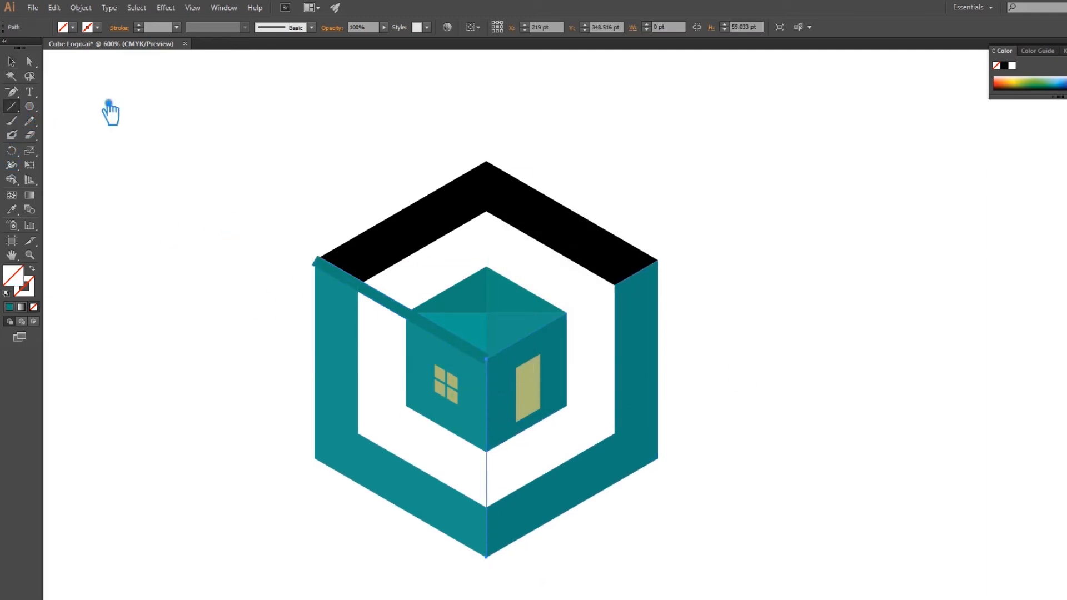
click(9, 307)
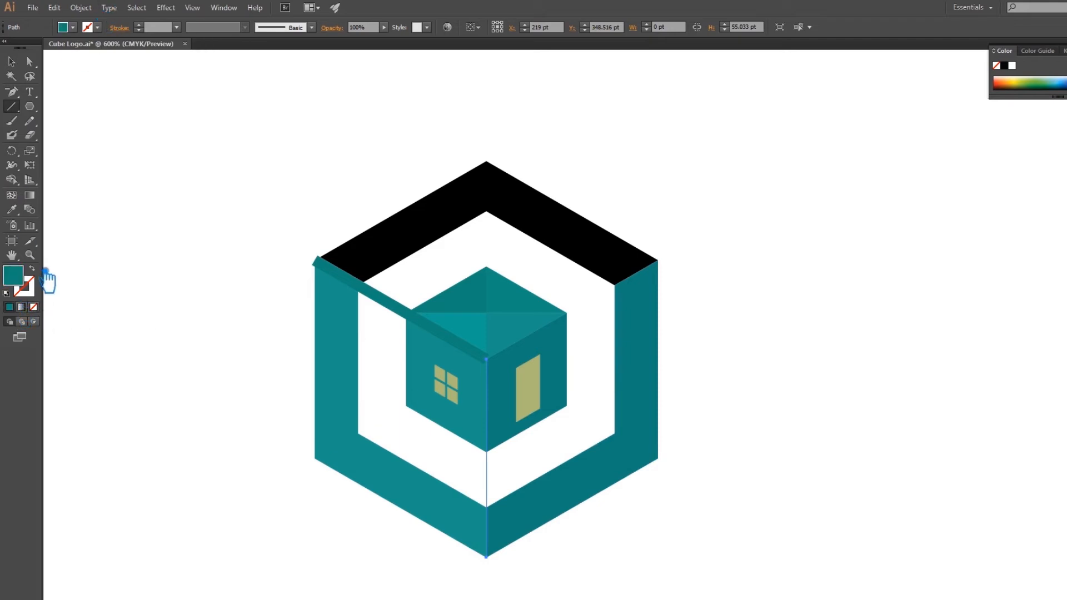
click(32, 268)
click(139, 25)
click(139, 24)
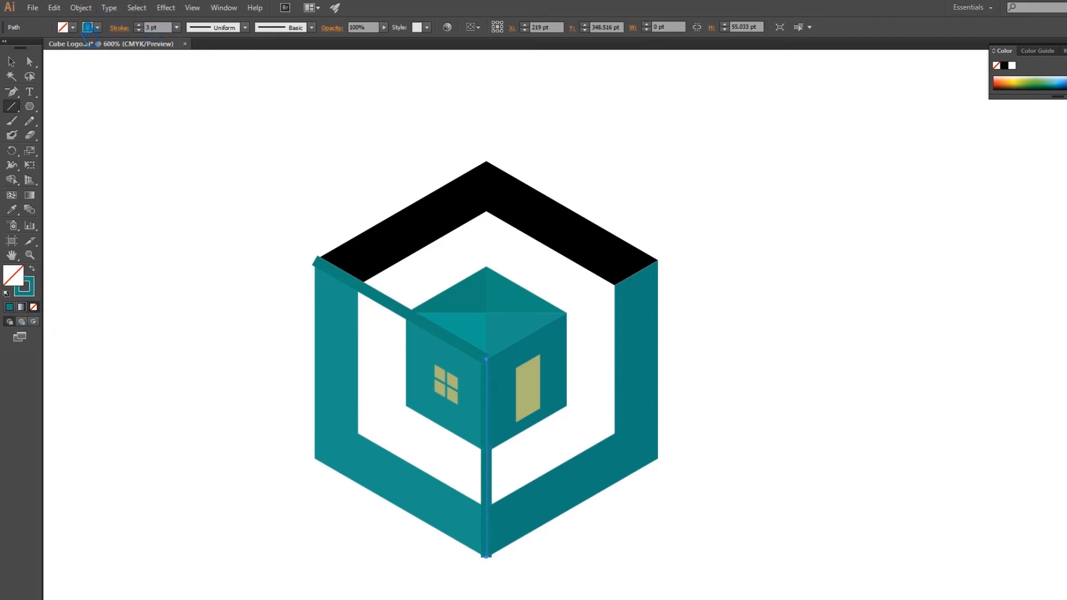
click(11, 61)
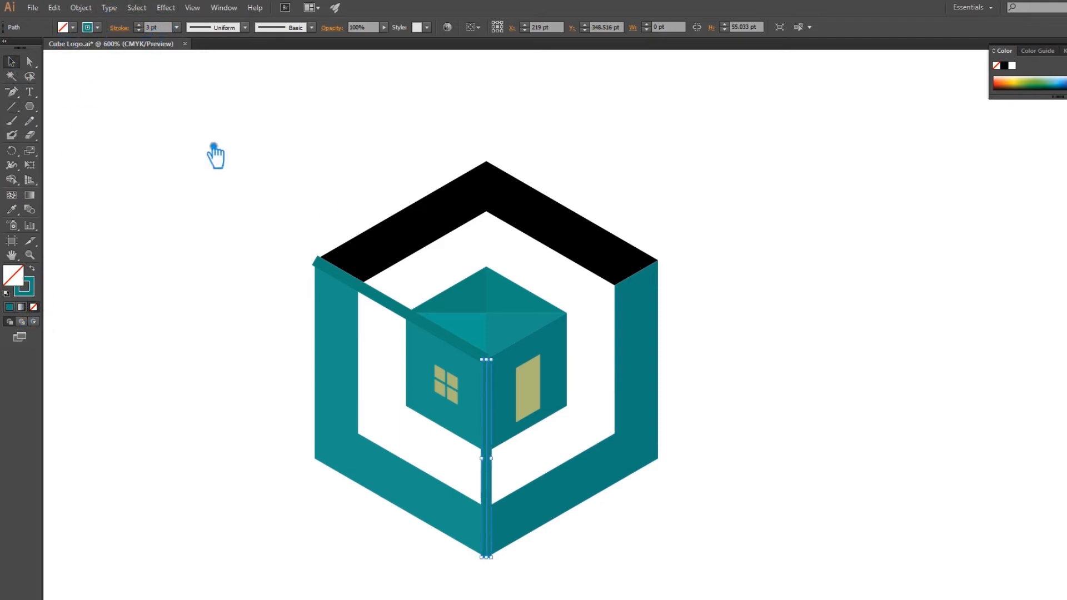
click(822, 375)
Step: Draw a 3 pt teal line from the frame's outer upper-right corner to the cube's centre corner
click(12, 106)
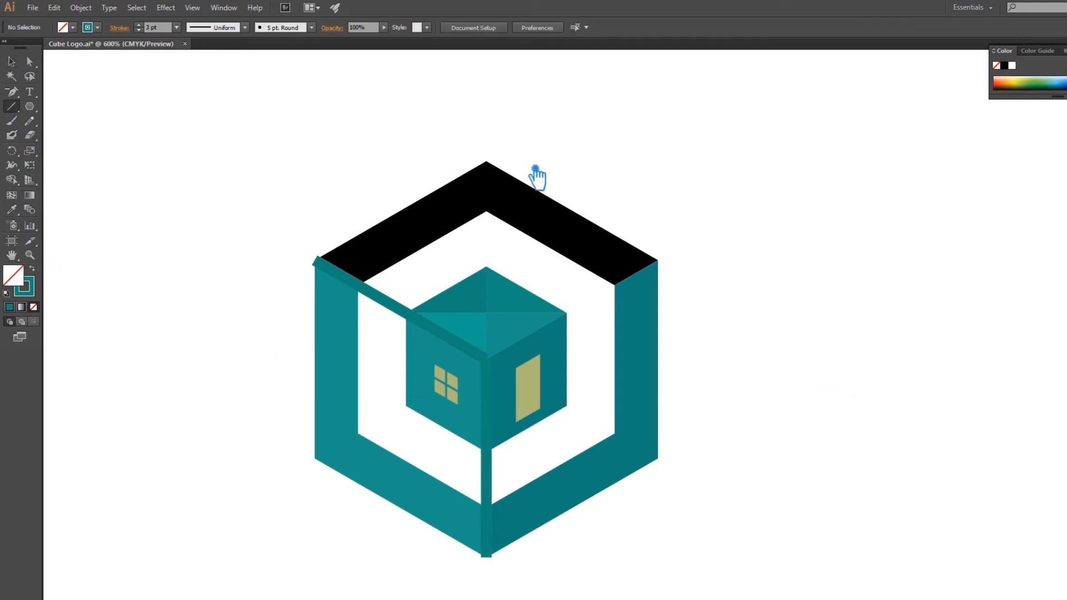
drag(658, 260, 486, 359)
key(v)
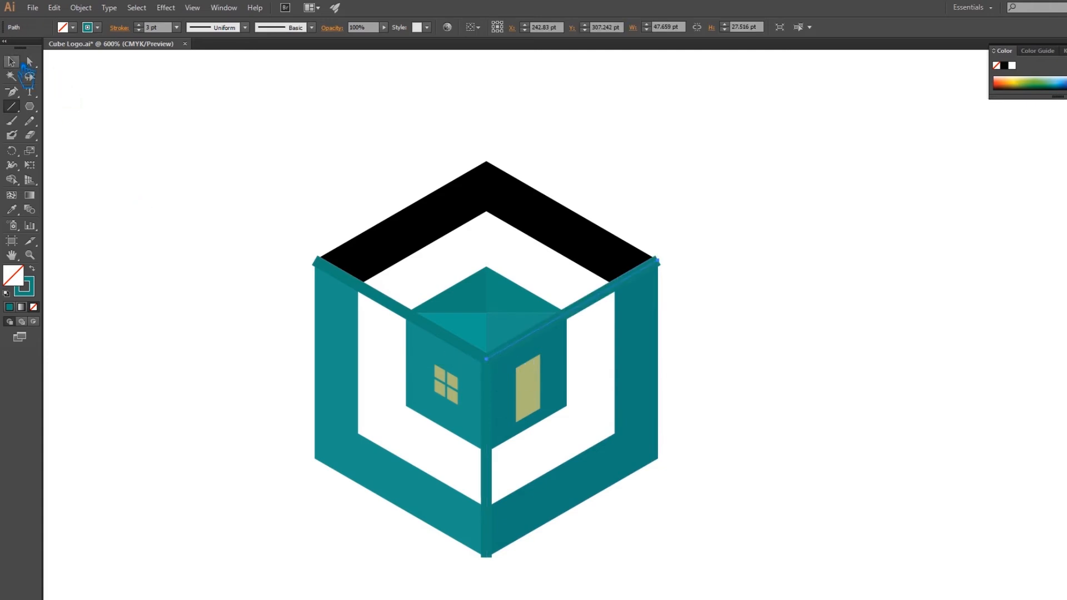
Step: Expand the fill and stroke of the vertical line and the right diagonal line together
shift+click(496, 488)
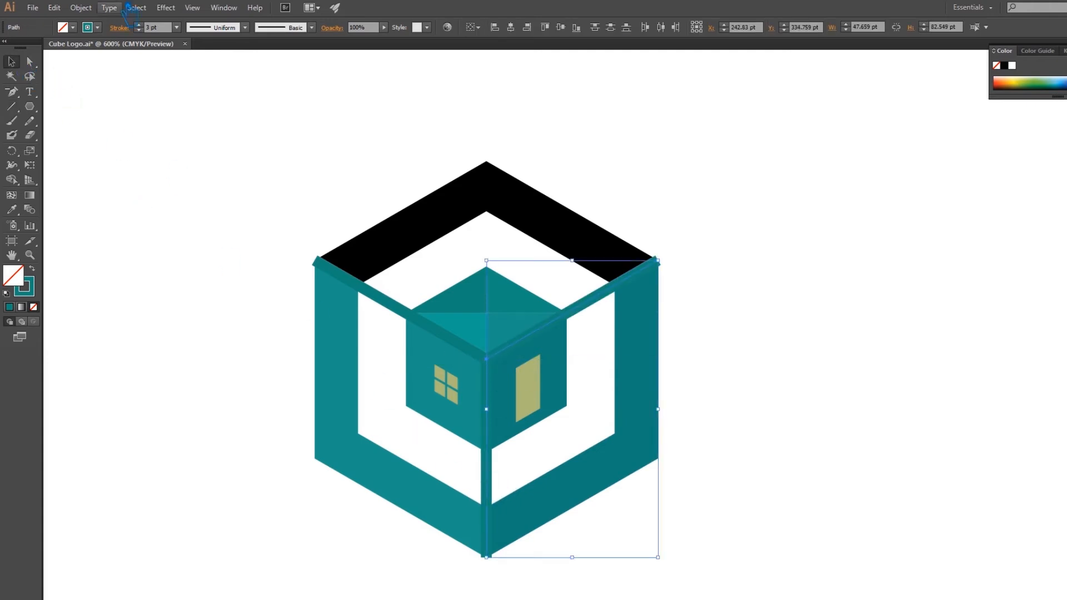
click(80, 8)
click(124, 142)
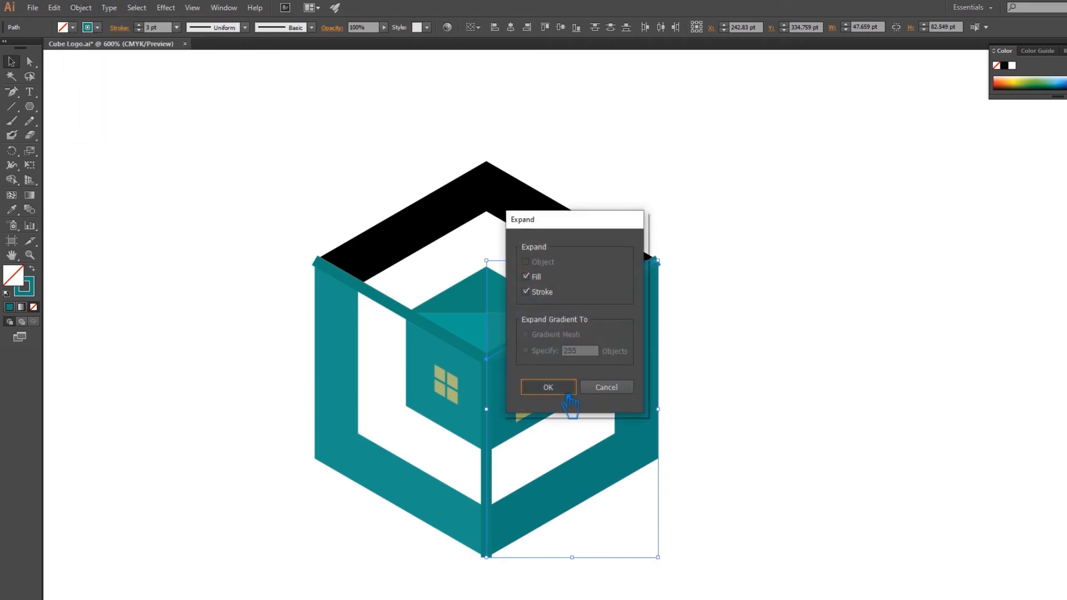
click(550, 386)
Step: Add the left diagonal bar to the selection and unite the three bars into a single Y-shaped path
shift+click(398, 302)
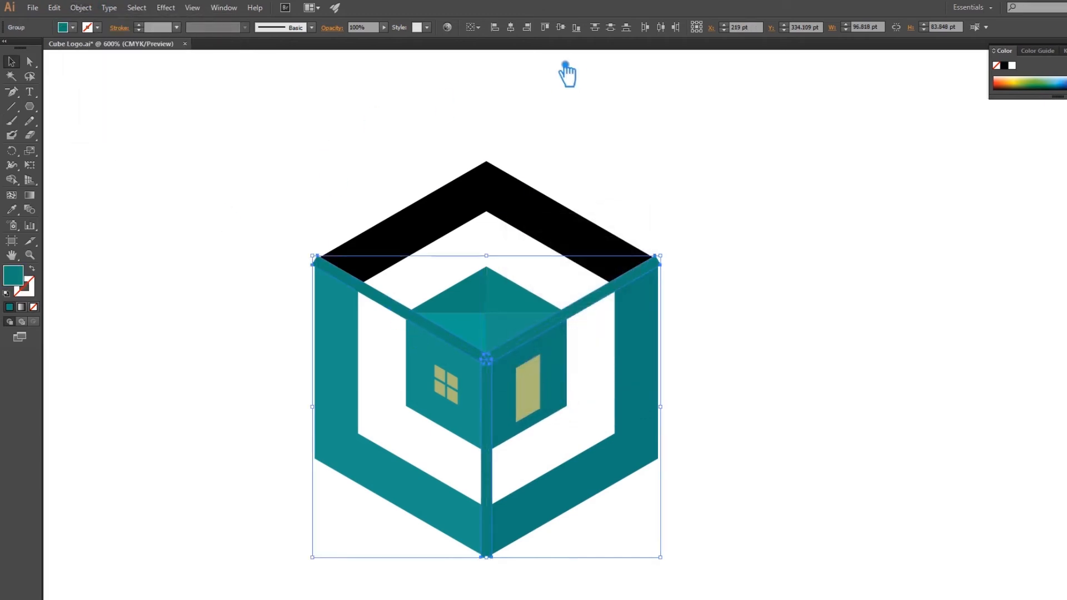
click(1066, 340)
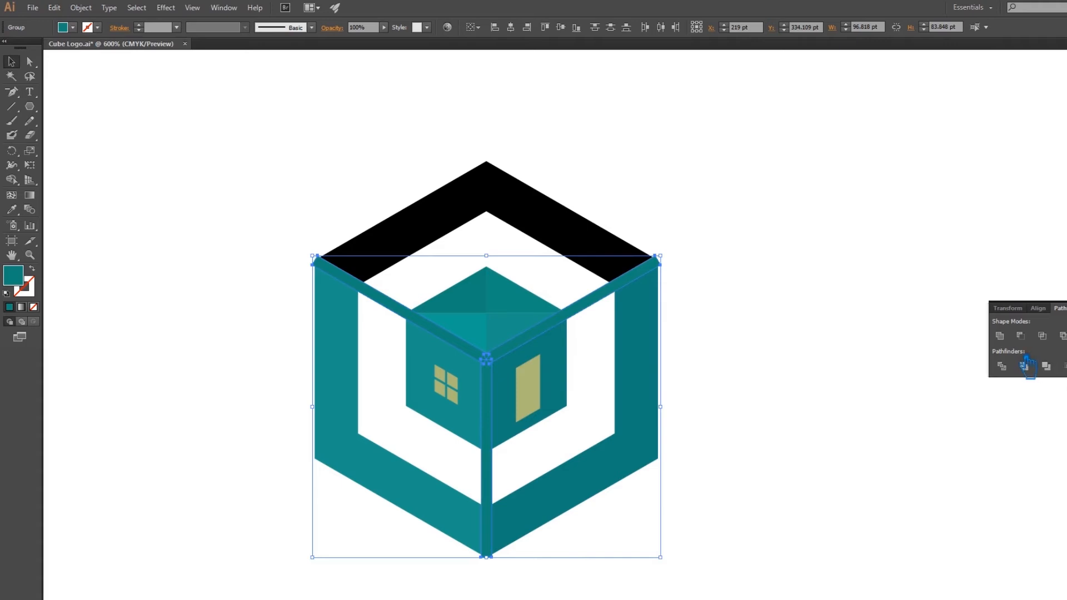
click(1005, 338)
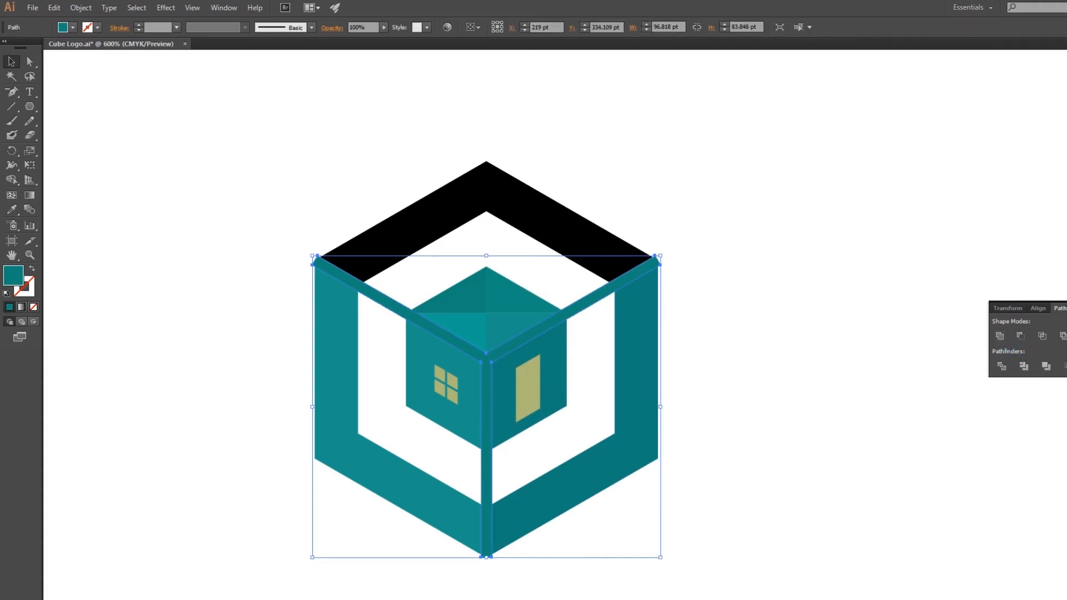
Step: Select all the artwork, divide it with Pathfinder Divide and ungroup the resulting pieces
click(845, 330)
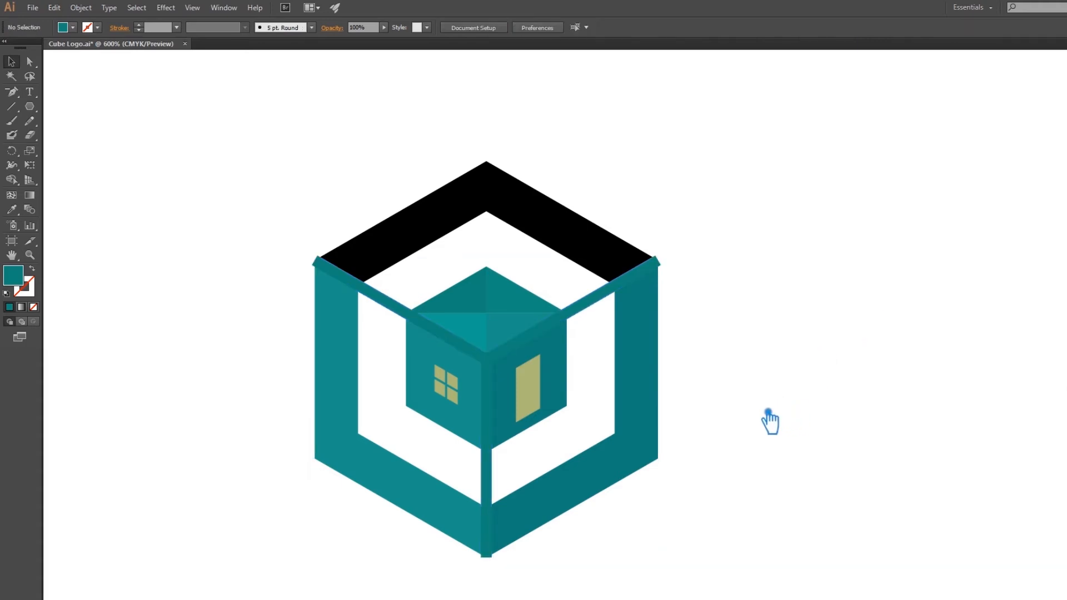
drag(704, 560, 294, 200)
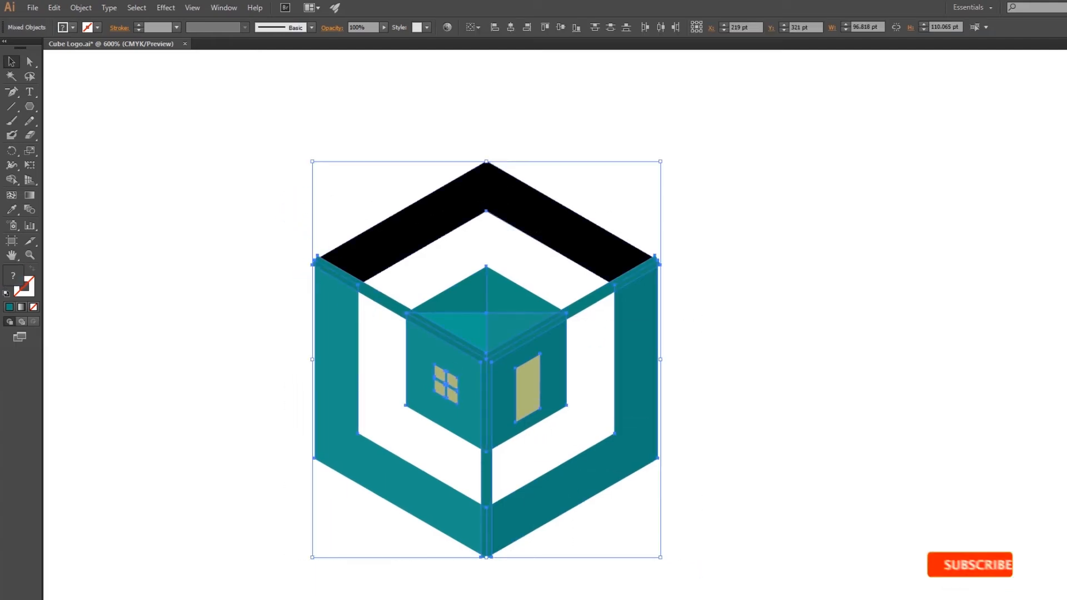
click(1066, 311)
click(1002, 367)
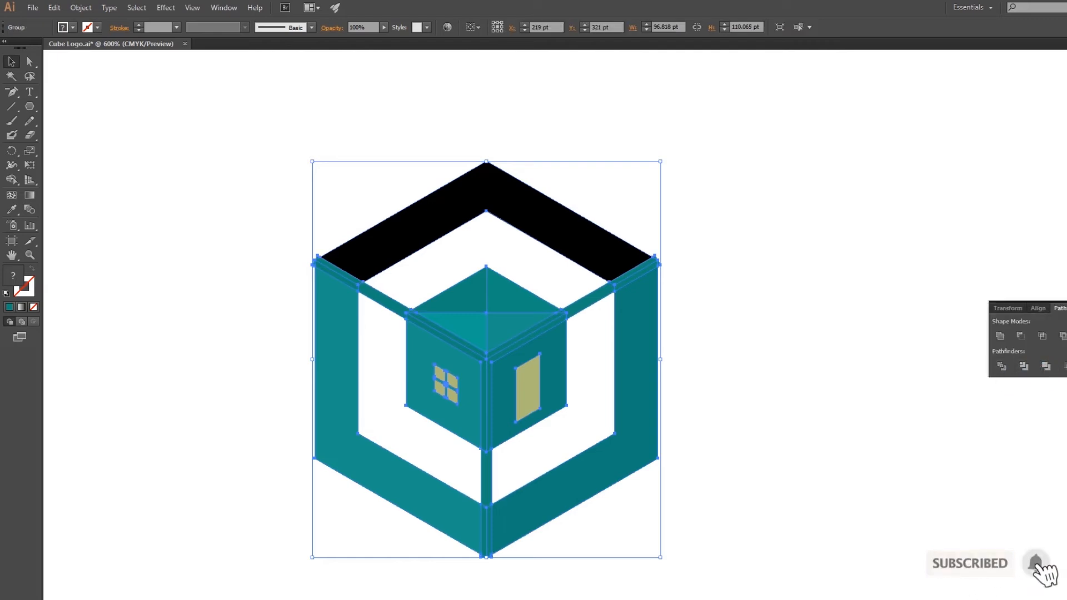
click(721, 281)
click(653, 270)
right_click(653, 270)
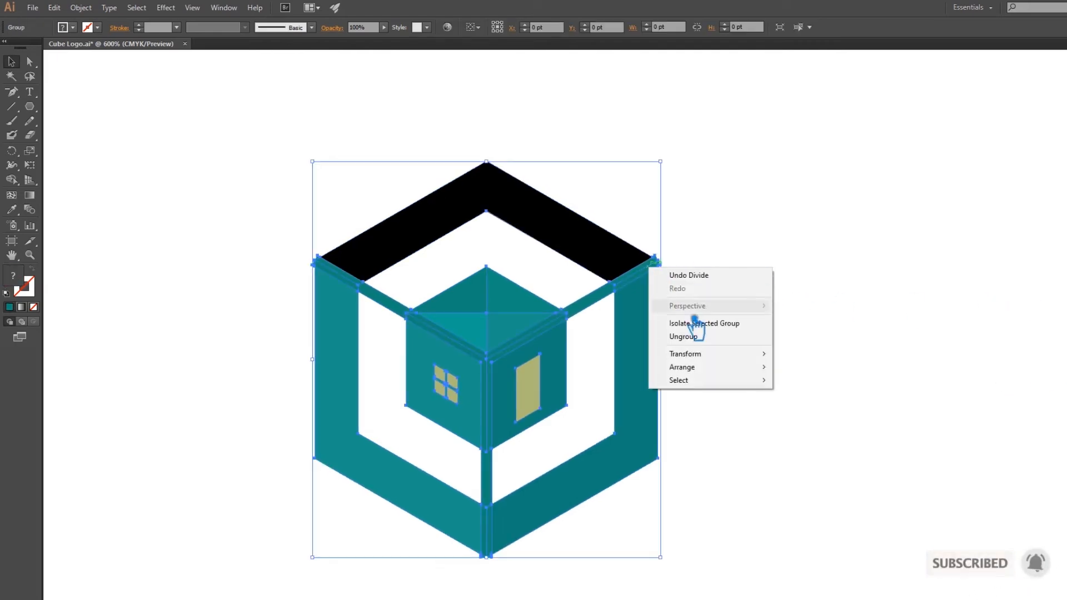
click(695, 337)
click(696, 332)
Step: Delete the right diagonal bar's pieces from the frame's outer corner to the cube's centre corner
click(656, 281)
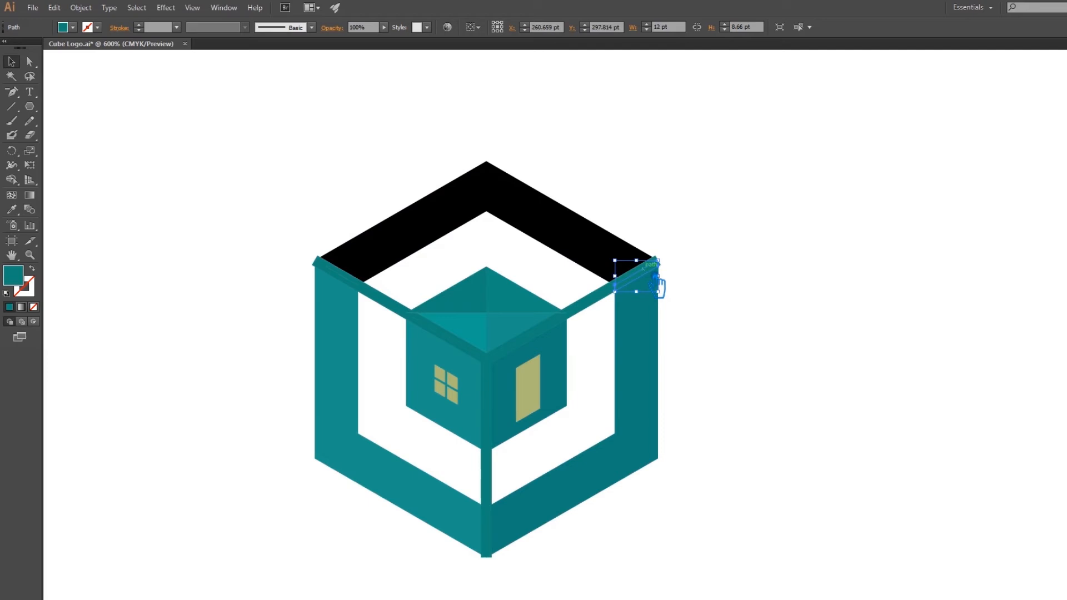
key(Delete)
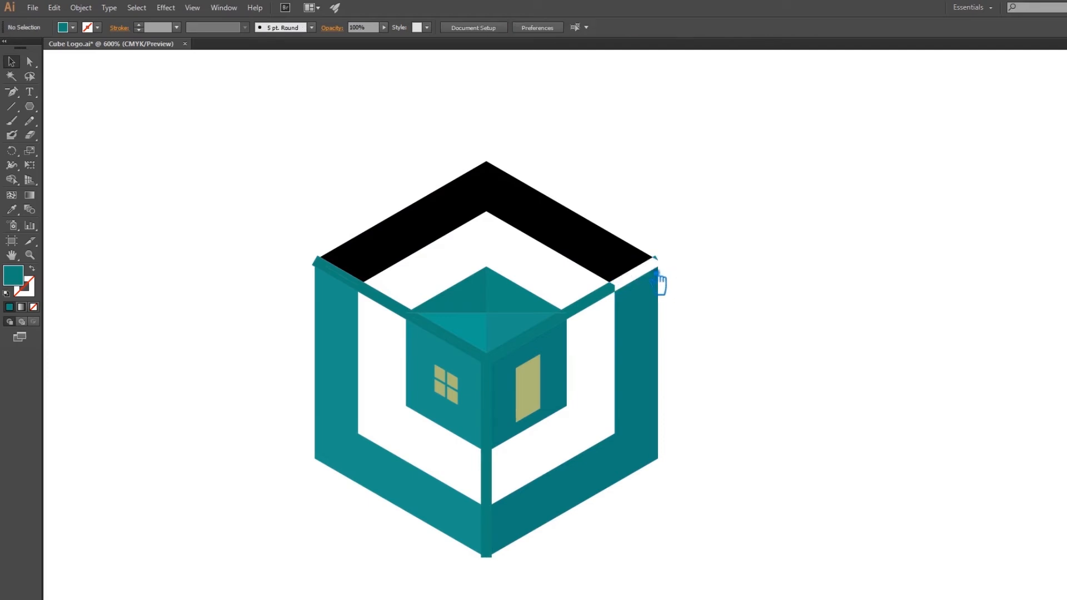
click(657, 259)
key(Delete)
click(604, 295)
key(Delete)
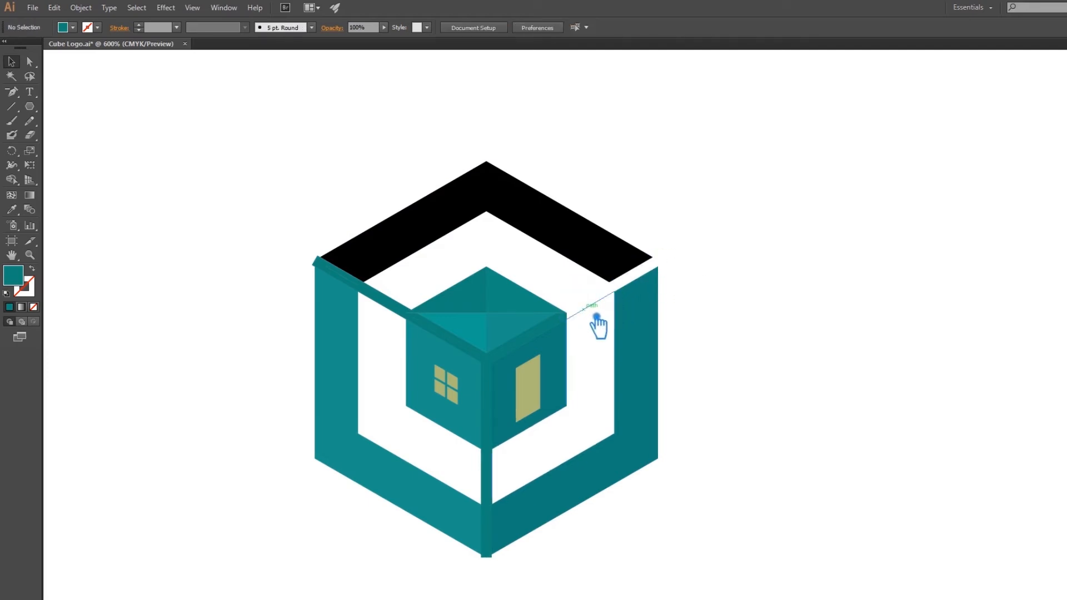
key(slash)
click(549, 342)
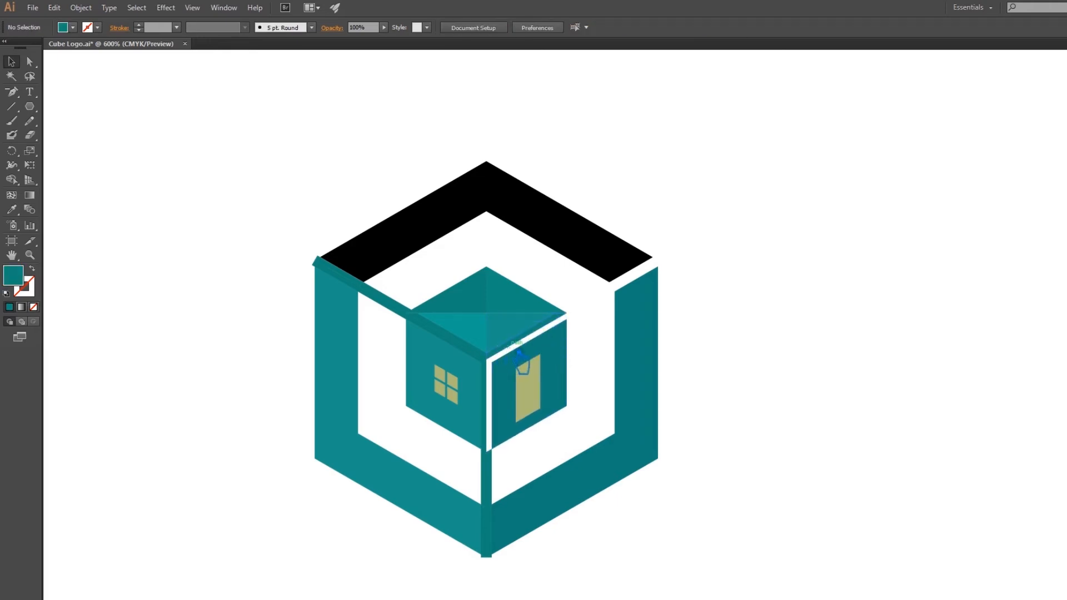
Step: Delete the left diagonal bar's pieces from the cube's centre corner out to the frame's left corner tip
click(491, 366)
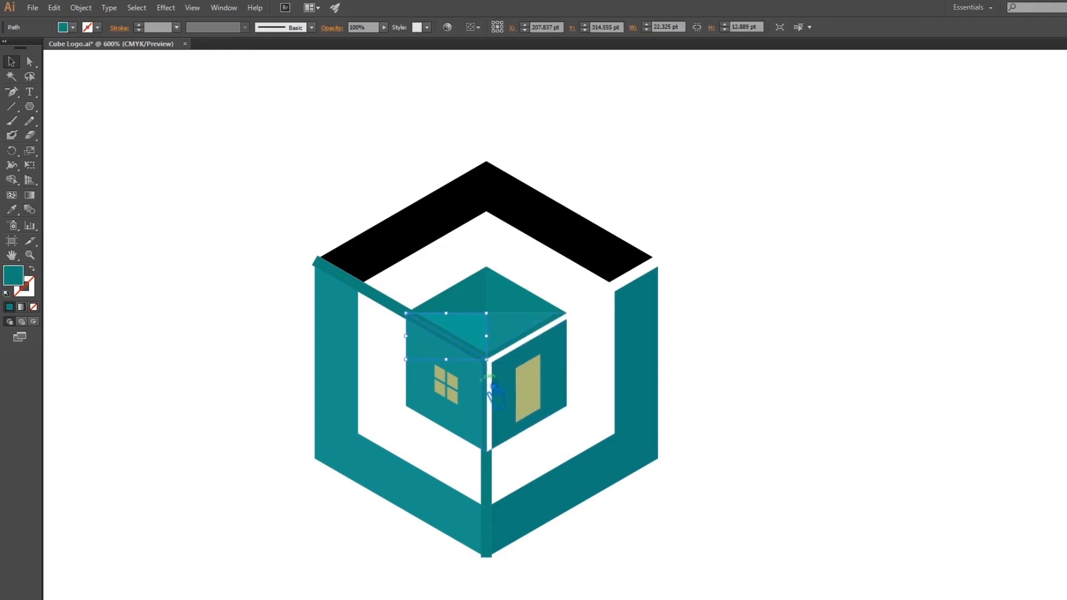
key(Delete)
click(392, 309)
key(Delete)
click(391, 310)
key(Delete)
click(398, 306)
key(Delete)
click(359, 286)
key(Delete)
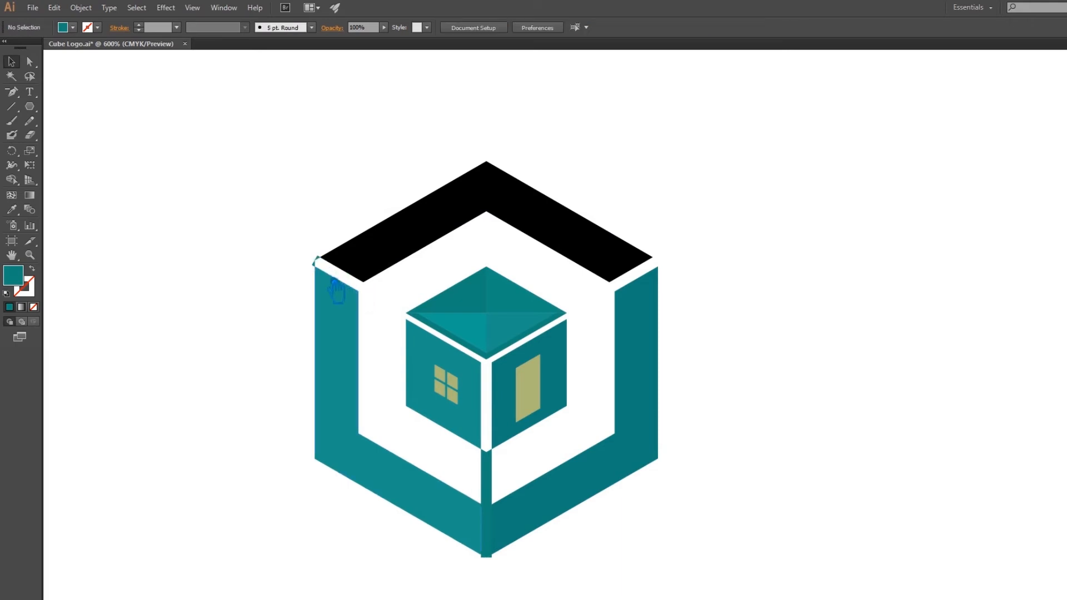
click(314, 262)
key(Delete)
Step: Delete the vertical bar's remaining pieces below the cube, through the frame and at its bottom tip
click(496, 486)
key(Delete)
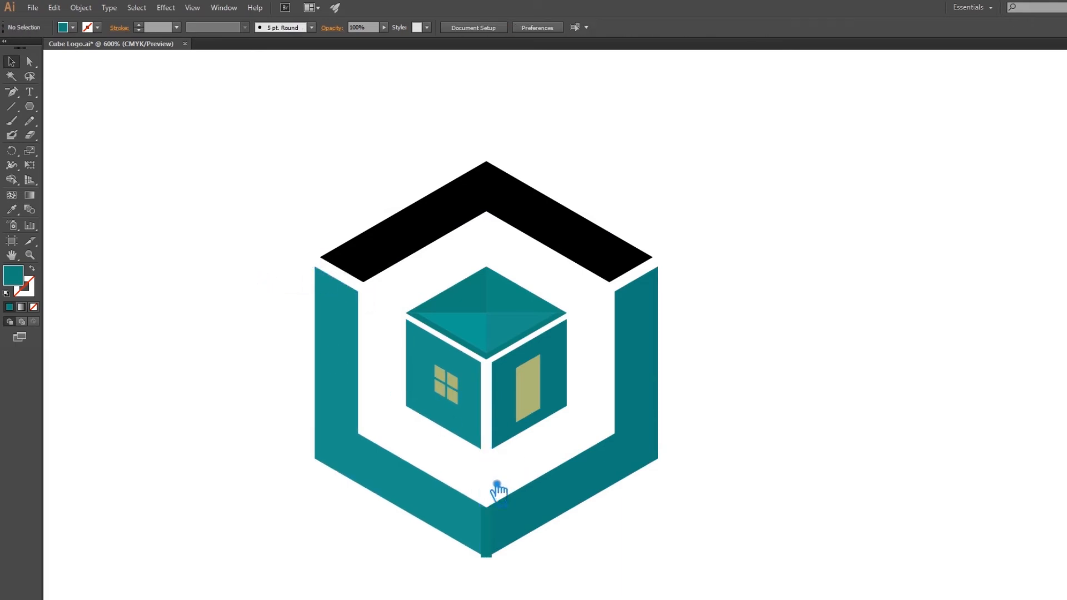
click(494, 528)
key(Delete)
click(497, 564)
key(Delete)
click(498, 565)
key(Delete)
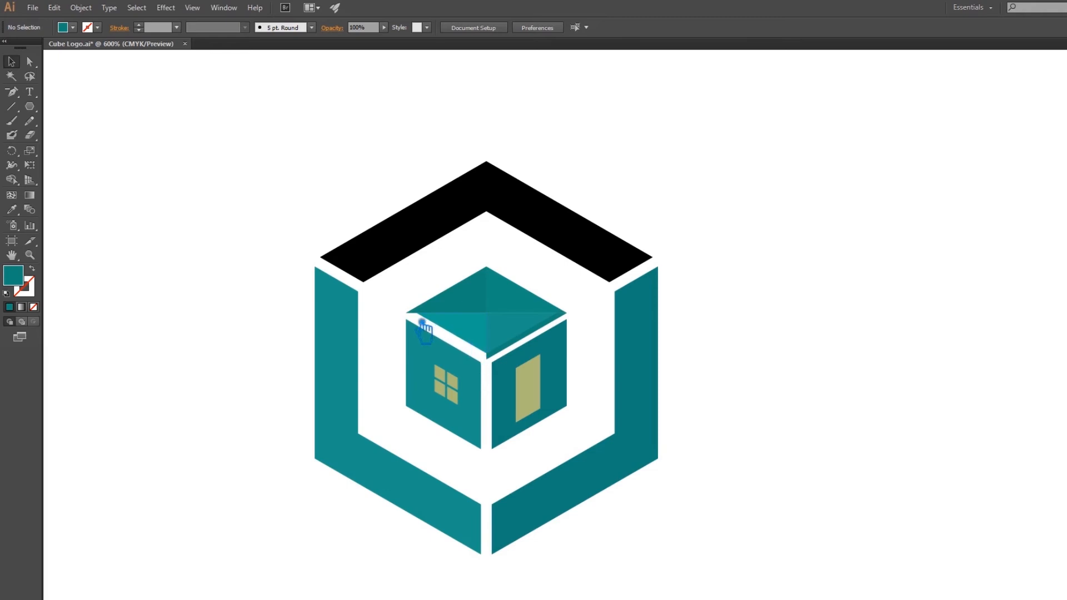
Step: Delete the leftover strips along the roof's lower-right edge and right corner
click(513, 344)
key(Delete)
click(568, 313)
key(Delete)
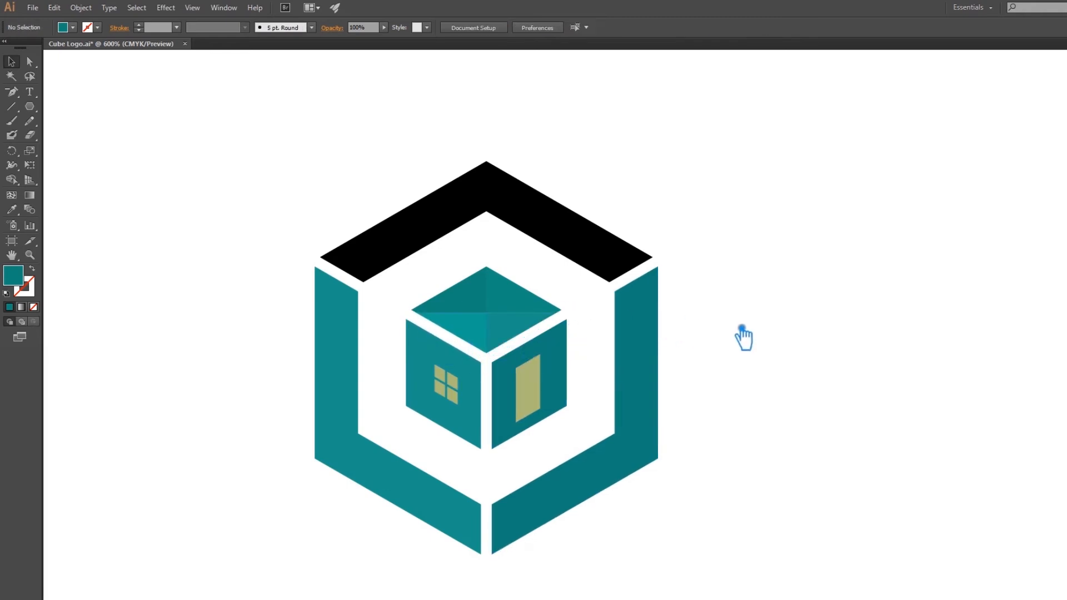
Step: Draw a line from the roof's left corner to its centre and divide the upper-left roof triangle with it
scroll(563, 307, up, 2)
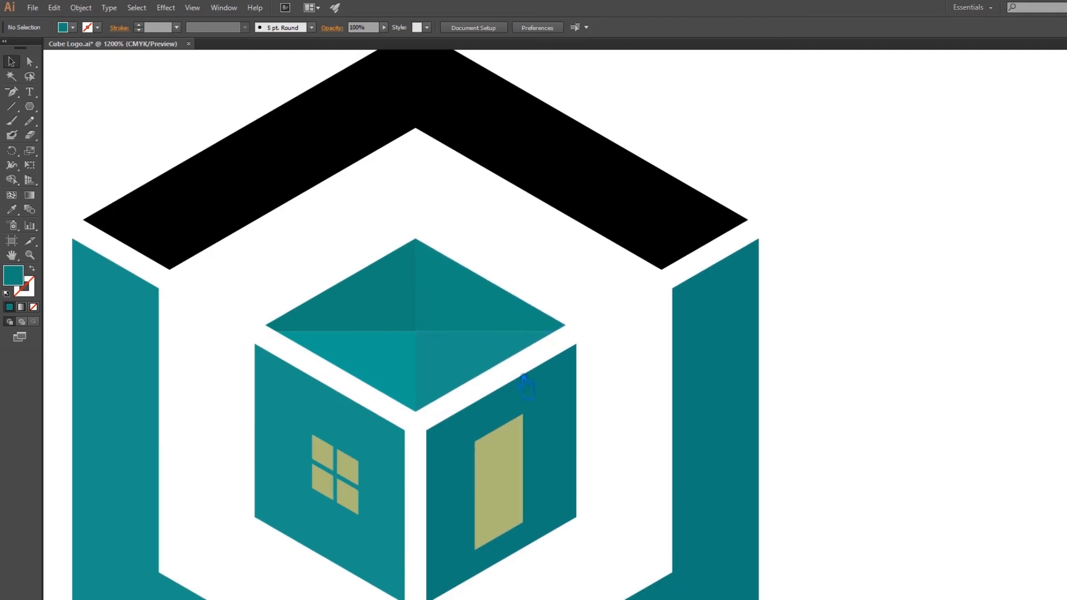
click(11, 107)
drag(268, 327, 425, 340)
scroll(350, 325, up, 3)
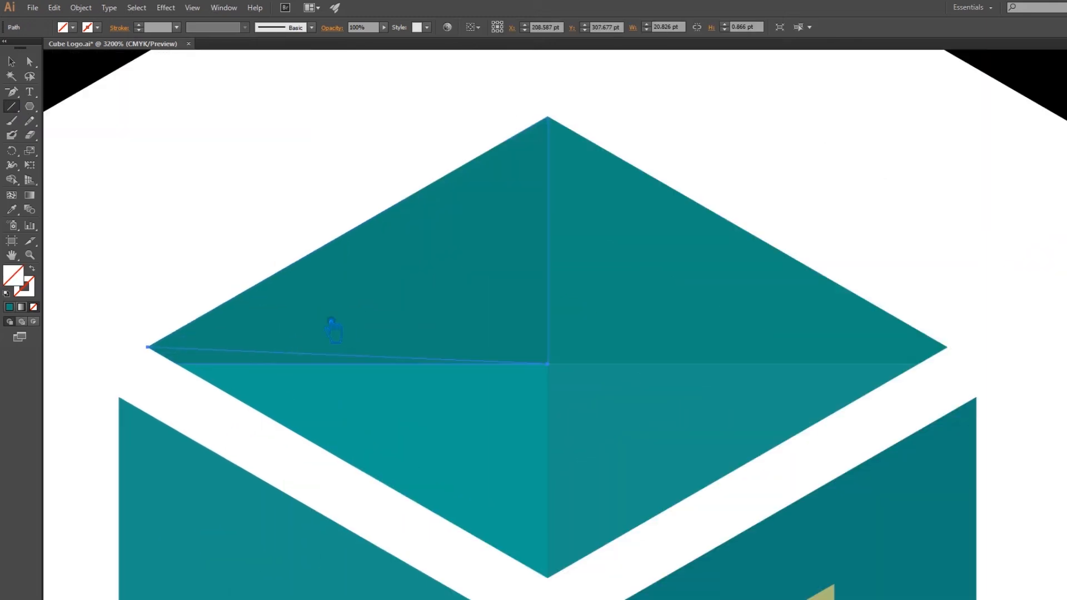
key(v)
shift+click(437, 323)
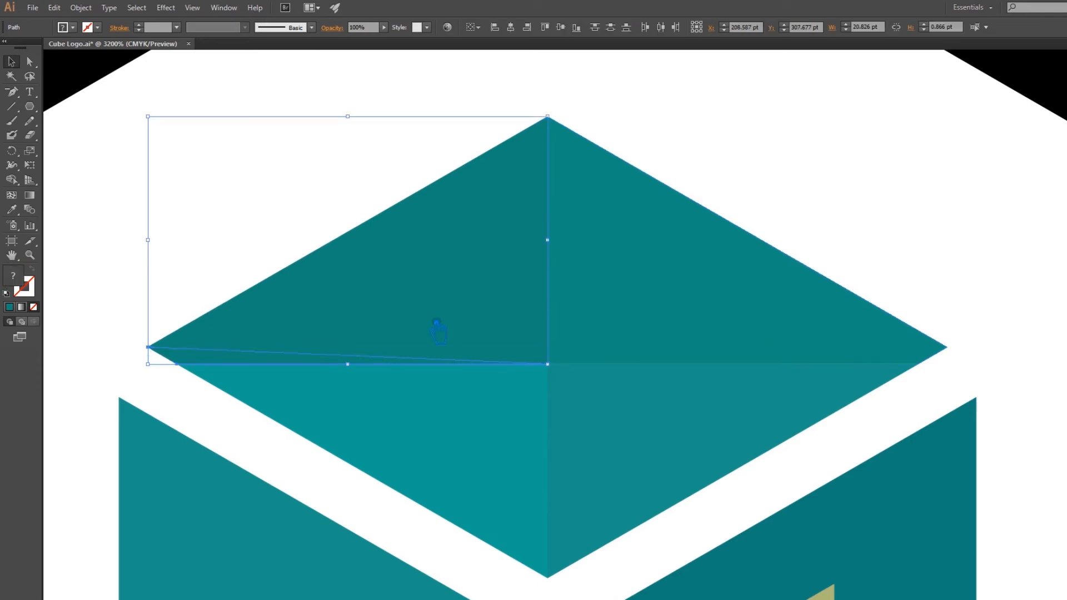
click(1066, 311)
click(1008, 369)
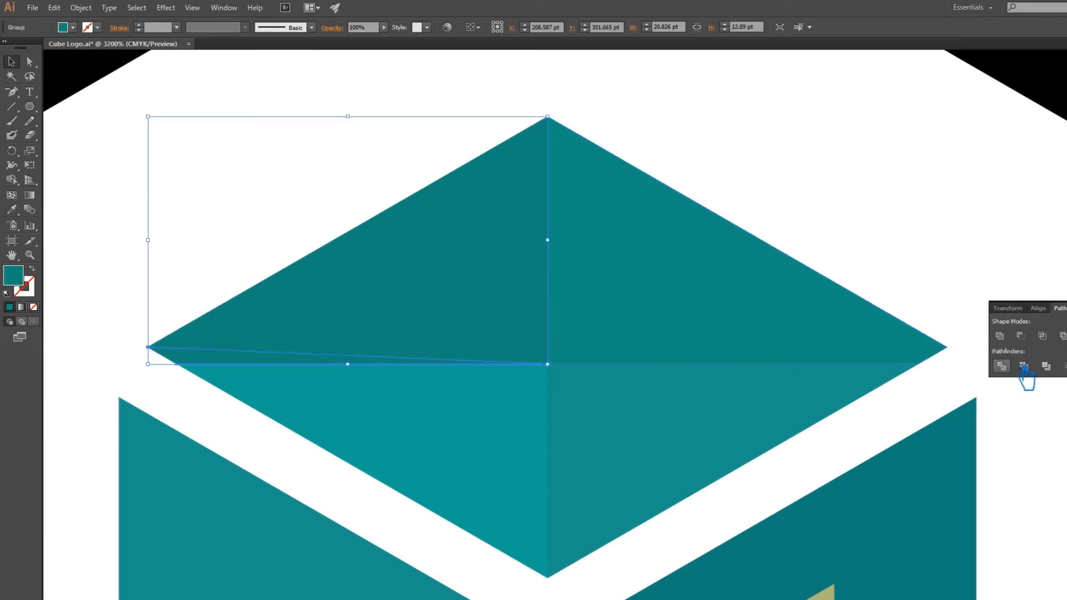
click(1066, 303)
click(1000, 309)
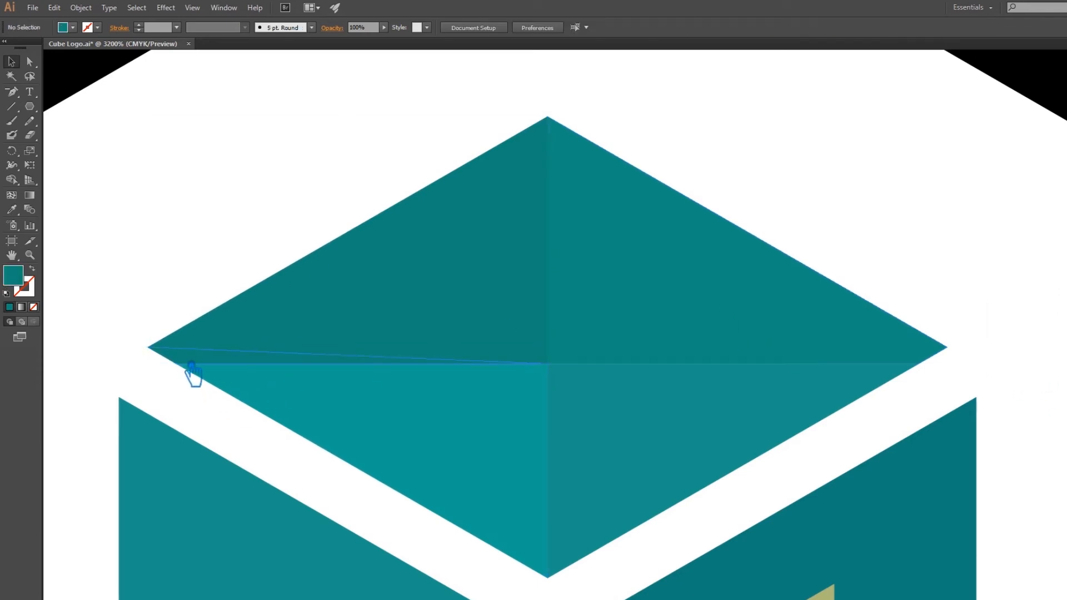
Step: Ungroup the divided triangle and fill its bottom sliver with a slightly darker teal than the lower-left roof face
right_click(183, 362)
click(224, 428)
click(98, 372)
click(184, 362)
key(i)
click(350, 423)
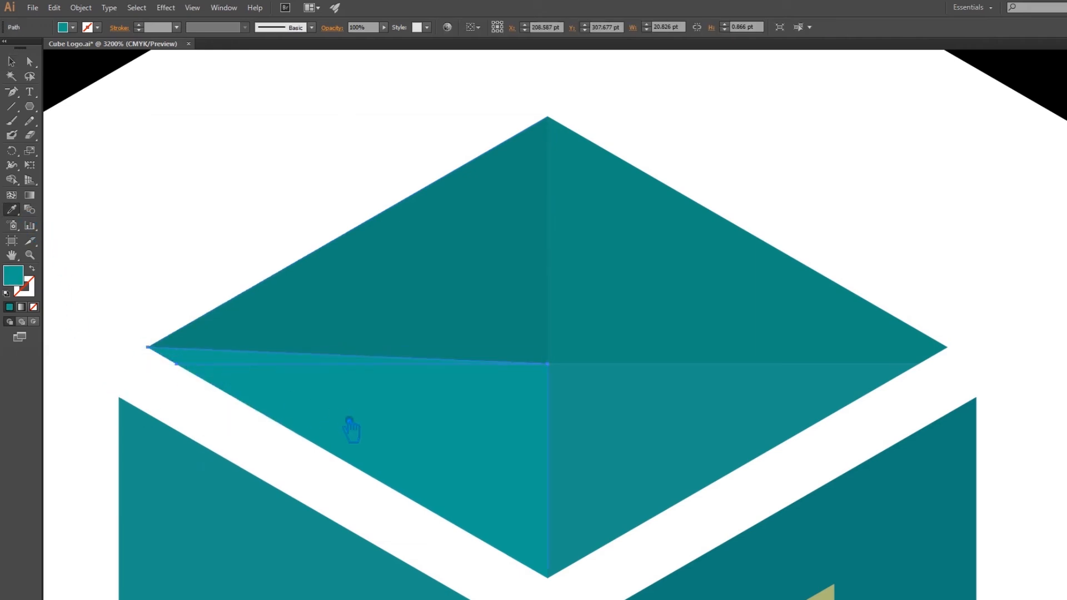
double_click(18, 282)
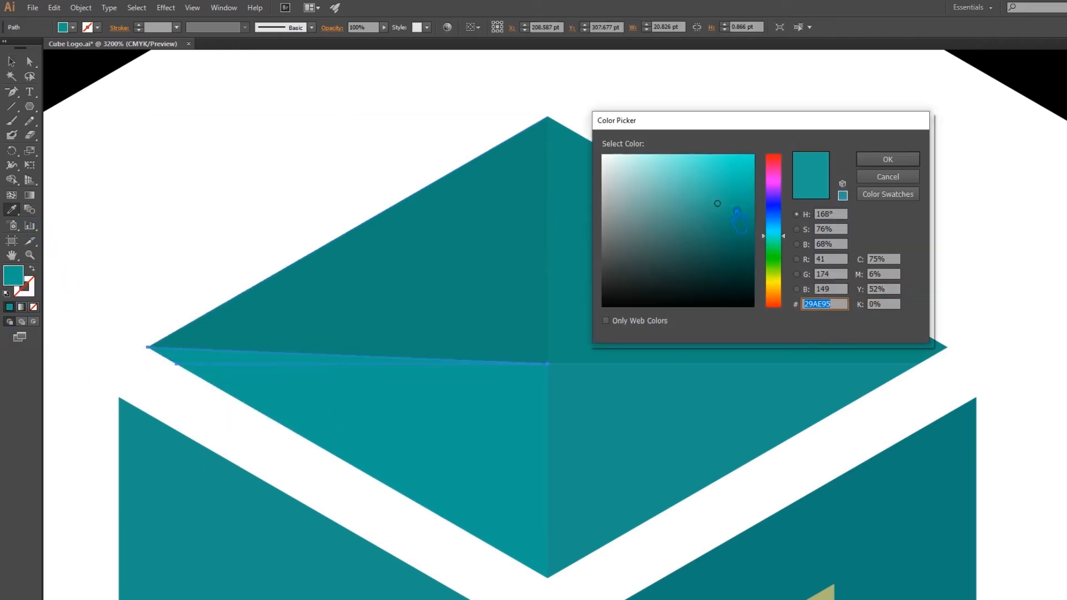
click(888, 160)
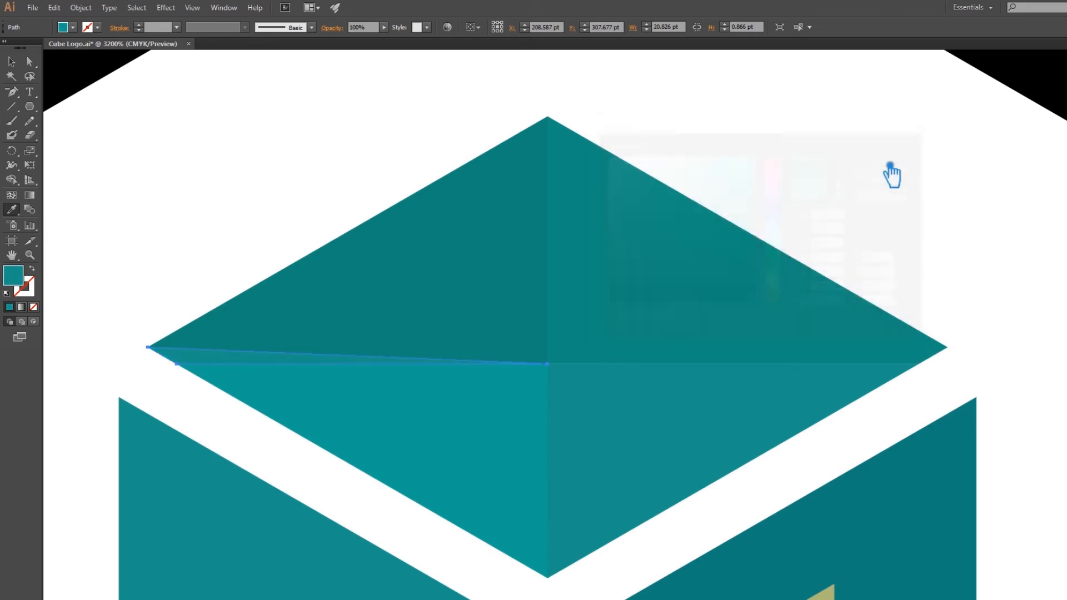
click(11, 62)
click(231, 143)
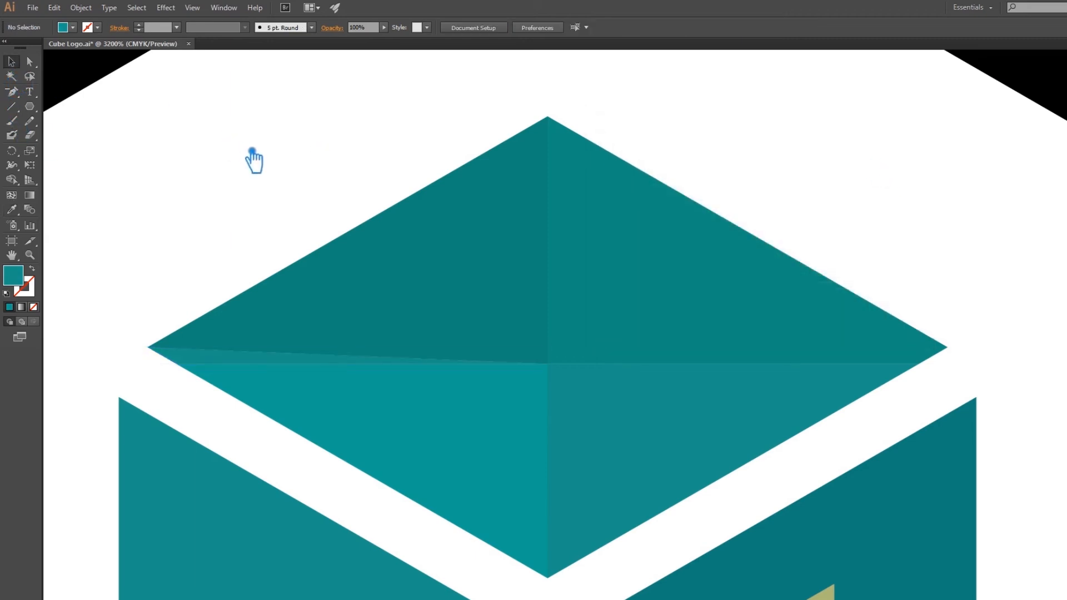
Step: Draw a line from the roof's right corner to its centre and divide the upper-right roof triangle with it
click(11, 107)
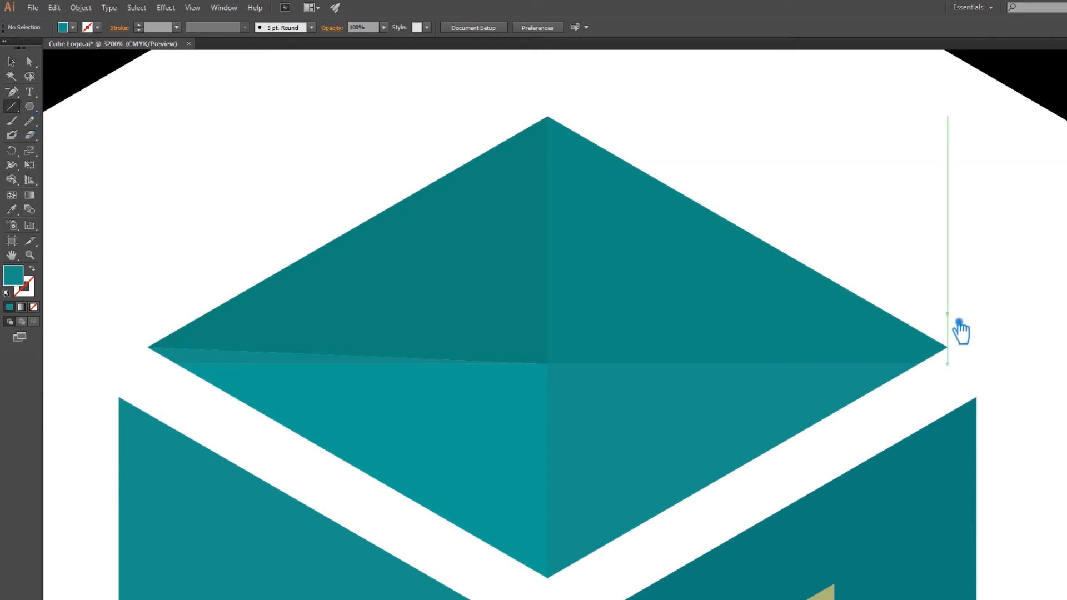
drag(949, 351, 550, 365)
click(12, 61)
shift+click(704, 333)
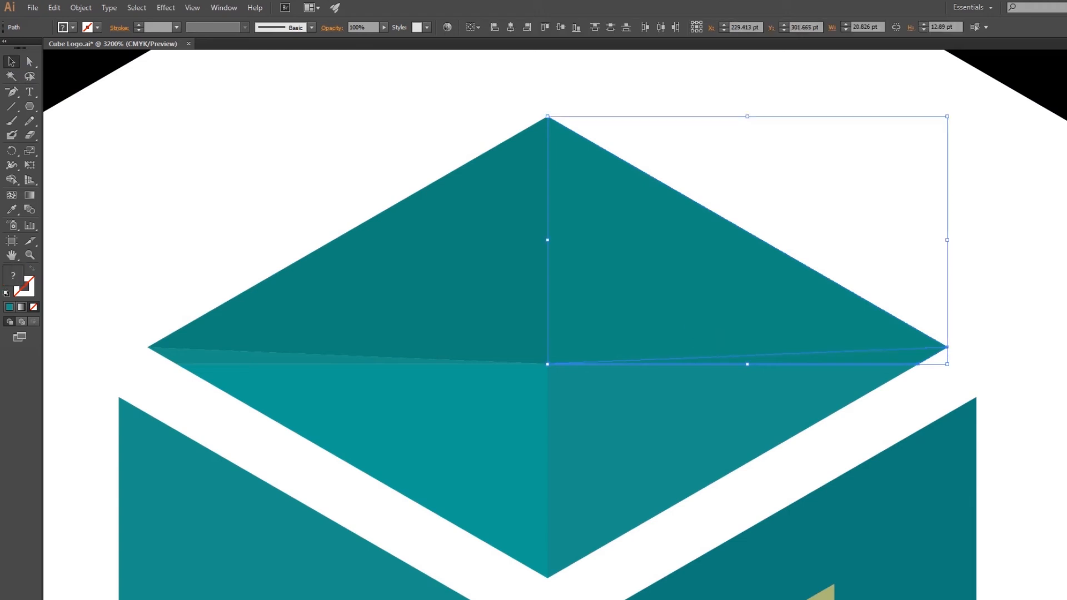
key(ctrl+shift+F9)
click(1003, 367)
Step: Ungroup the divided upper-right triangle and give its bottom sliver the left sliver's teal fill
right_click(848, 354)
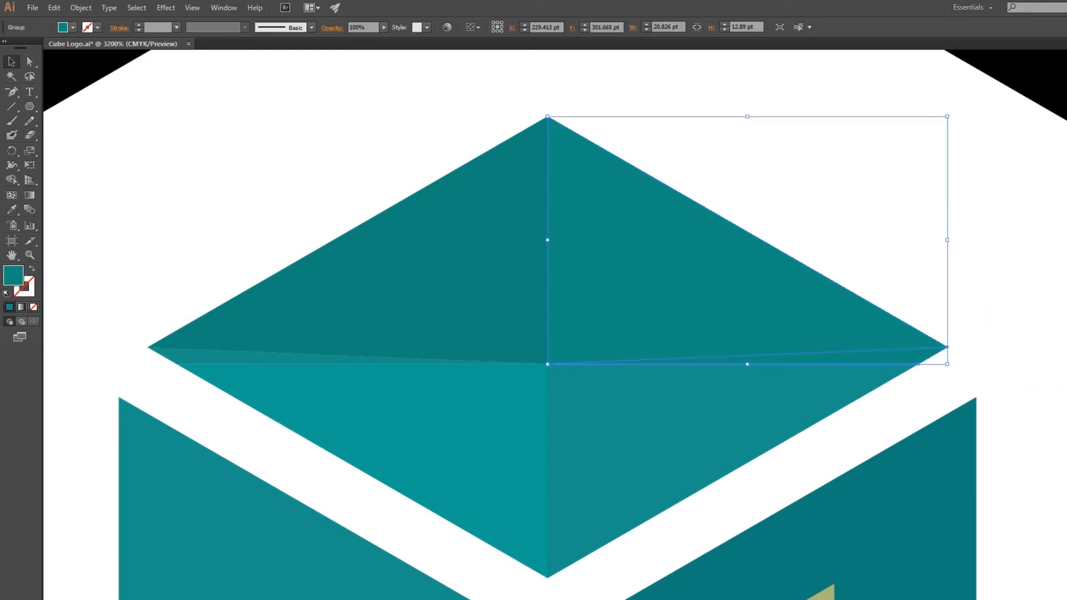
click(894, 399)
click(947, 372)
click(945, 362)
click(12, 209)
click(284, 362)
click(11, 61)
click(249, 184)
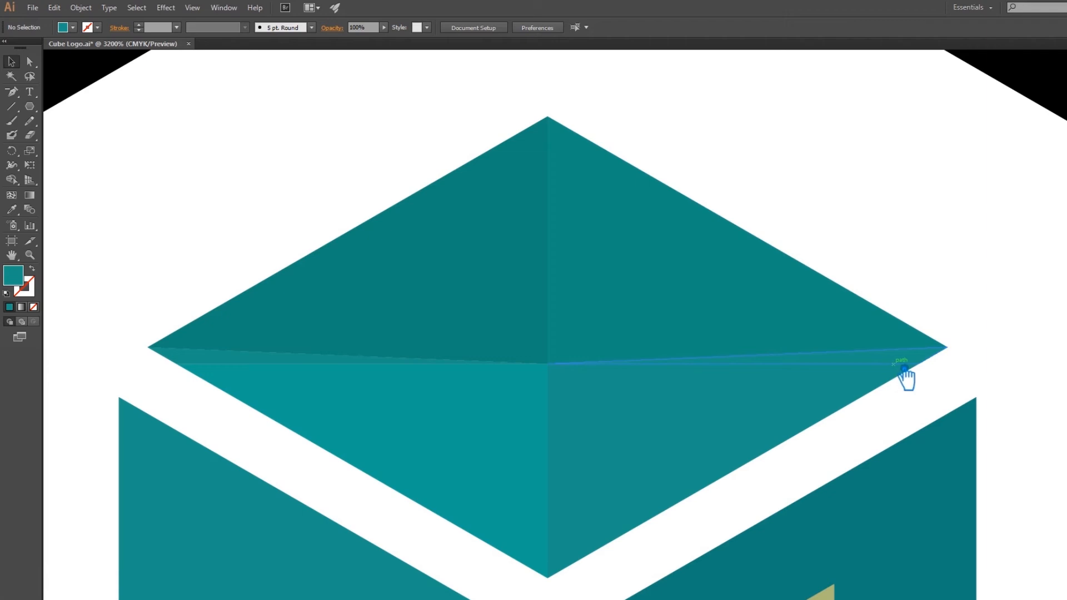
Step: Darken the right sliver's teal fill with the Color Picker
click(904, 369)
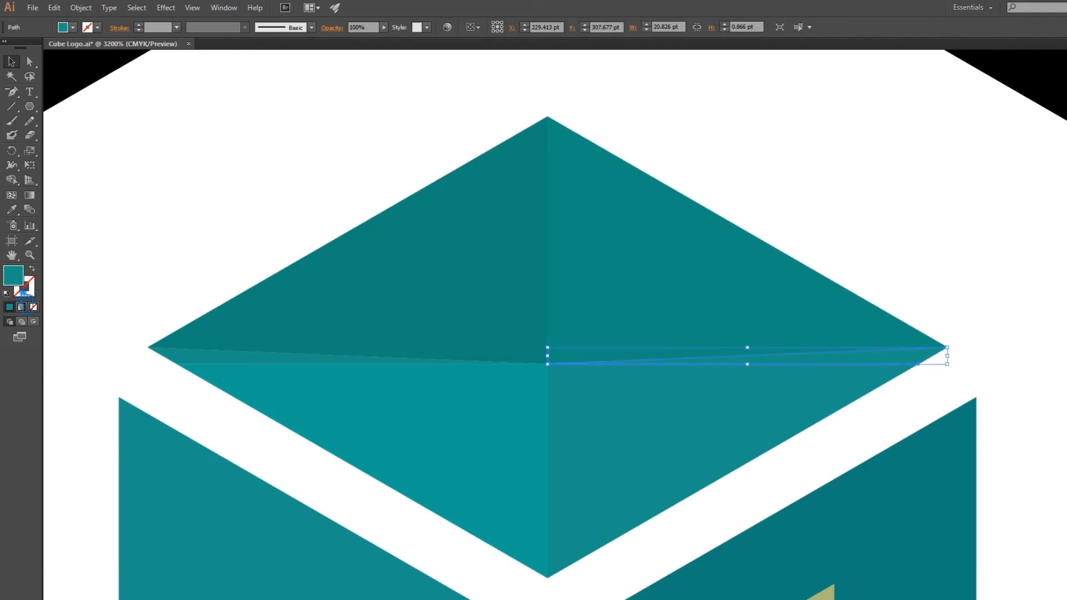
double_click(29, 280)
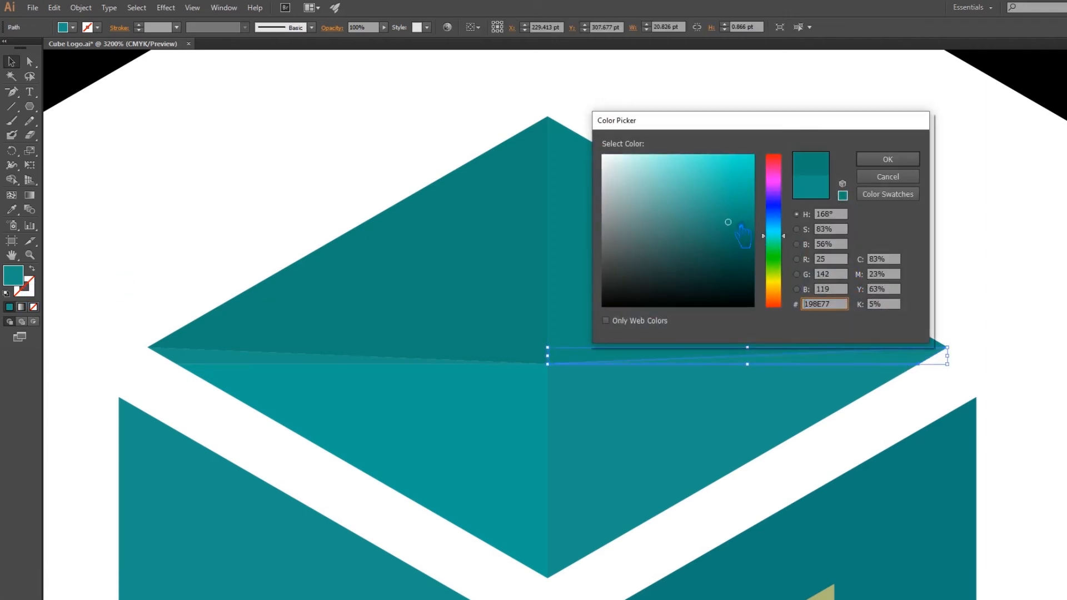
click(887, 159)
click(984, 212)
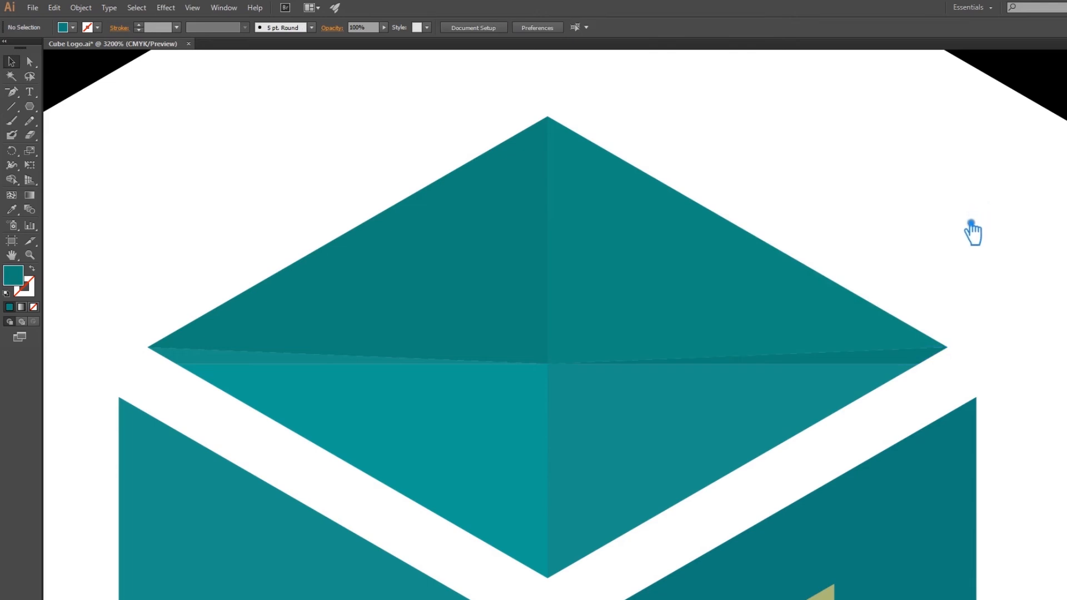
Step: Sample the upper-right roof face's teal for the right sliver and darken that fill with the Color Picker
click(917, 362)
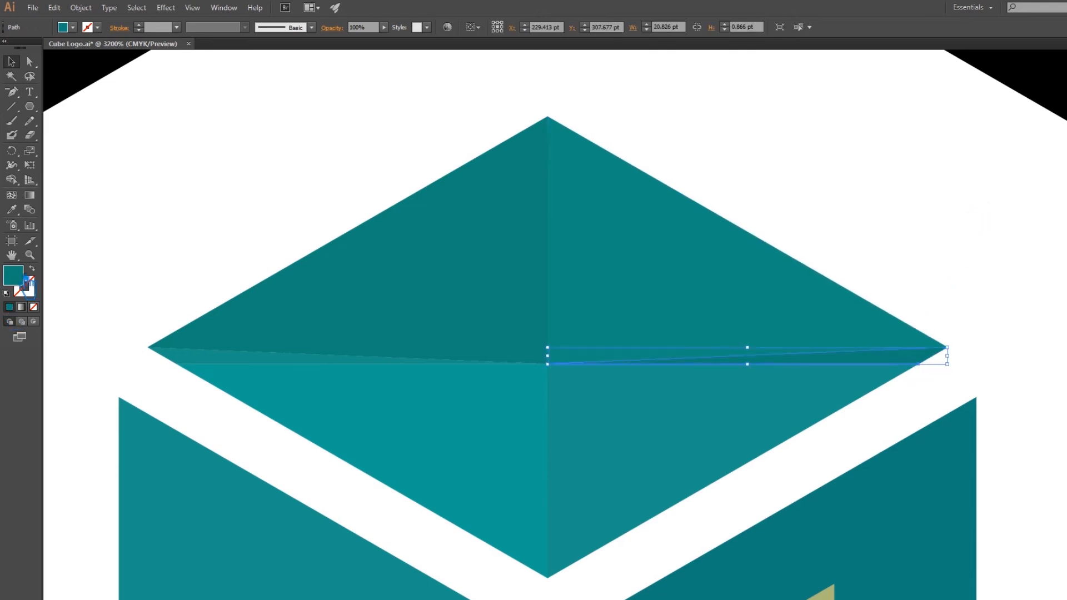
click(11, 209)
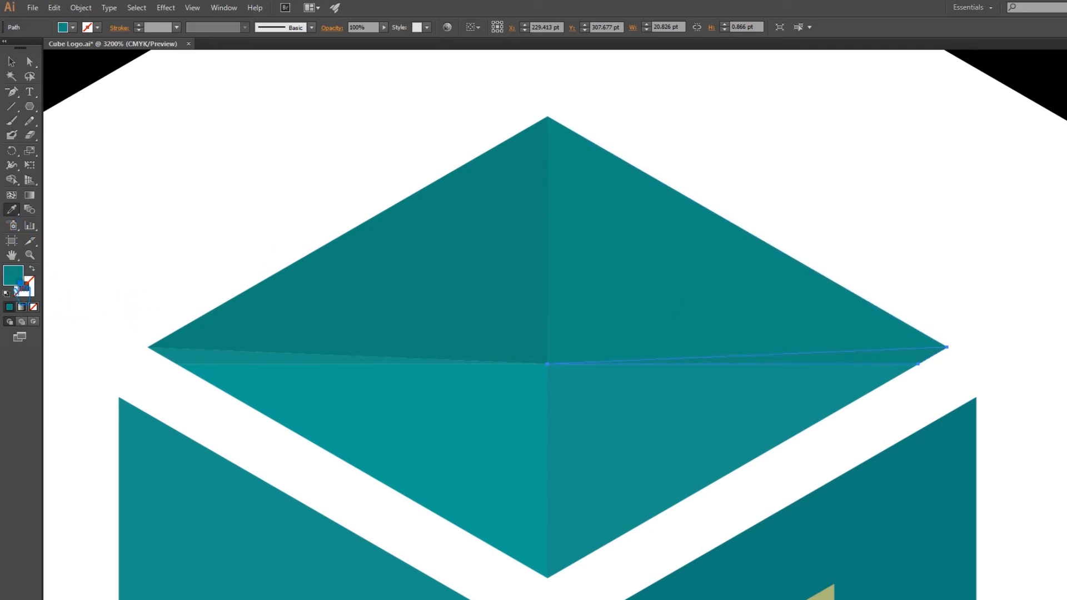
double_click(20, 283)
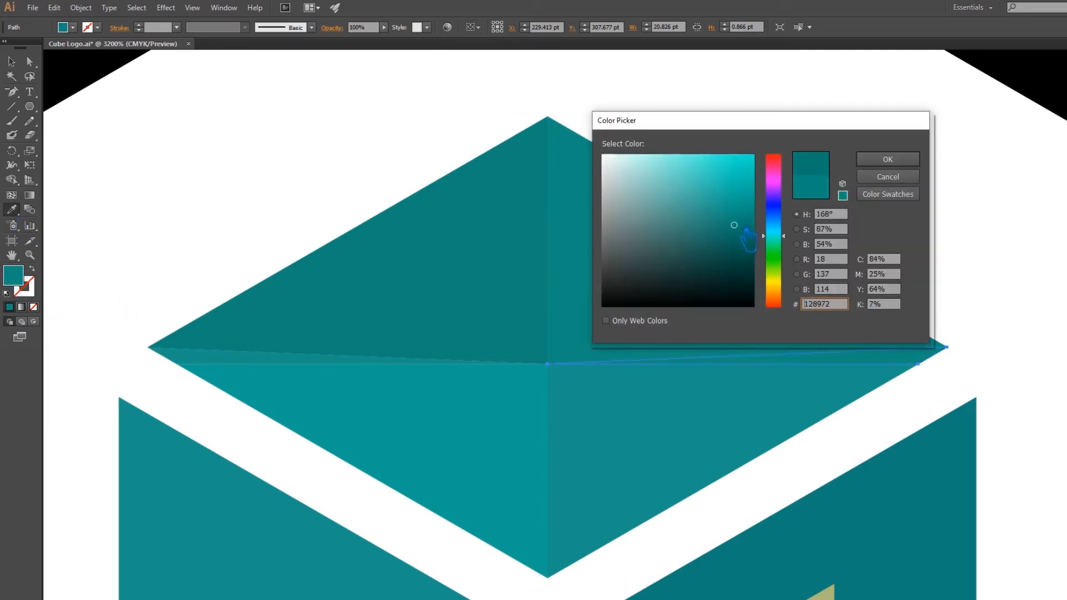
click(886, 161)
key(v)
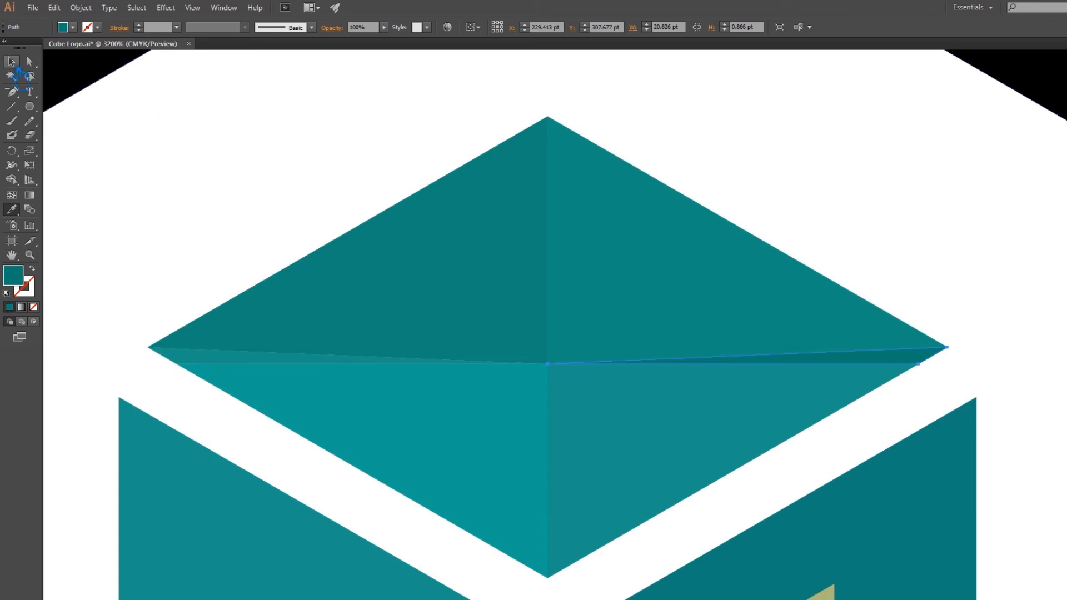
click(213, 130)
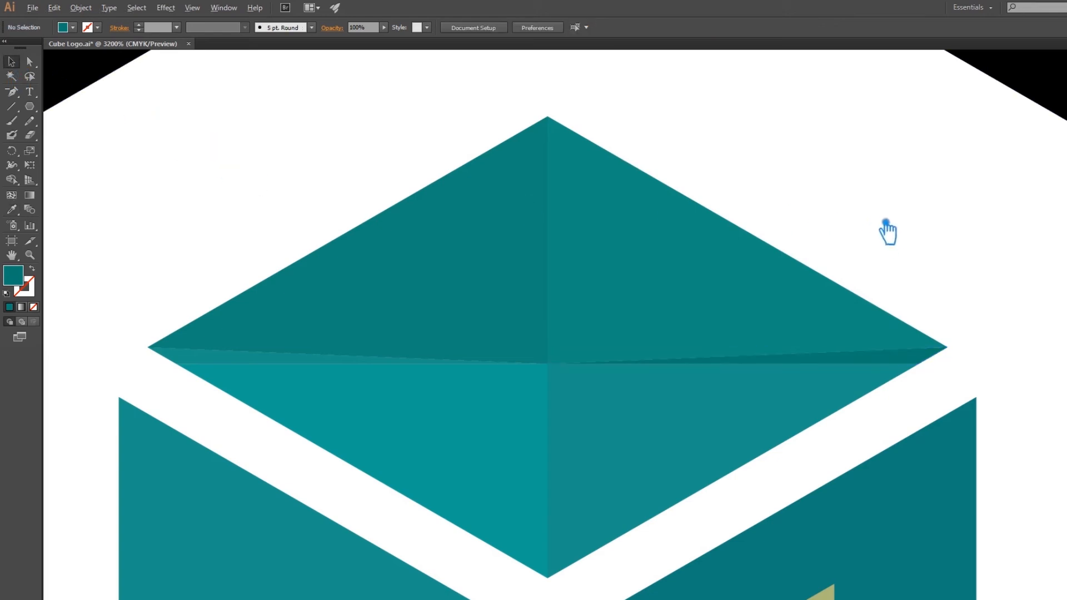
scroll(886, 231, down, 2)
drag(995, 334, 610, 338)
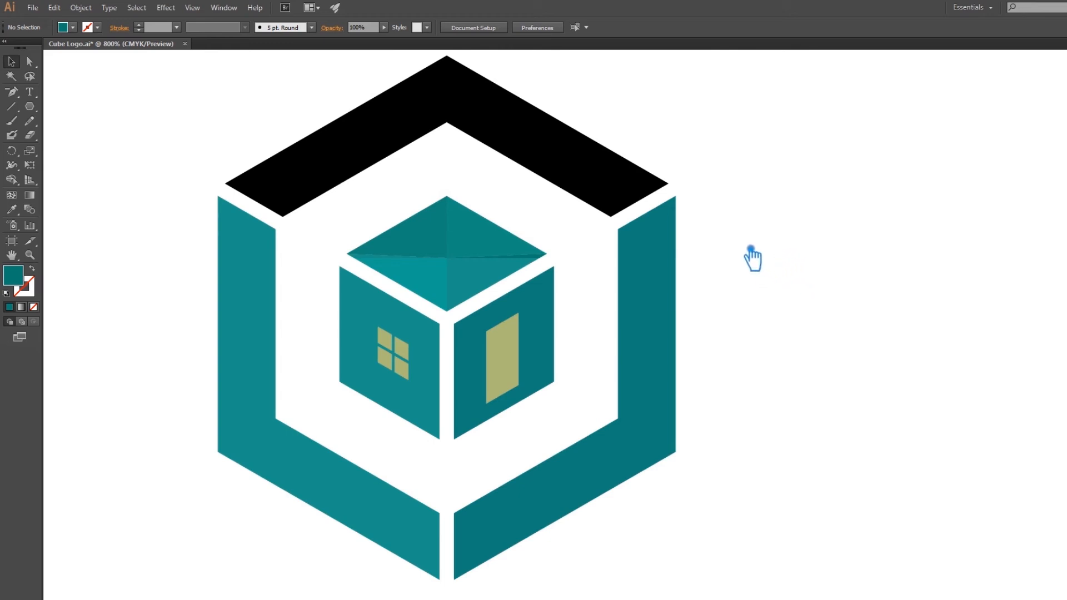
Step: Delete the olive door shape from the cube's right face so its cutout is left white
scroll(750, 265, up, 1)
scroll(747, 261, down, 1)
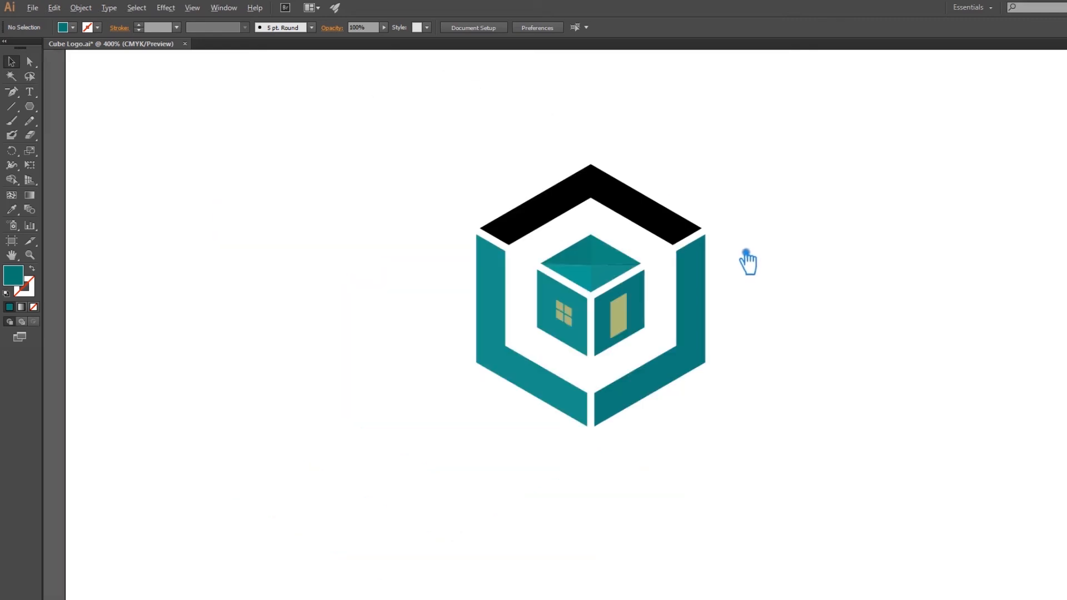
drag(898, 357, 641, 356)
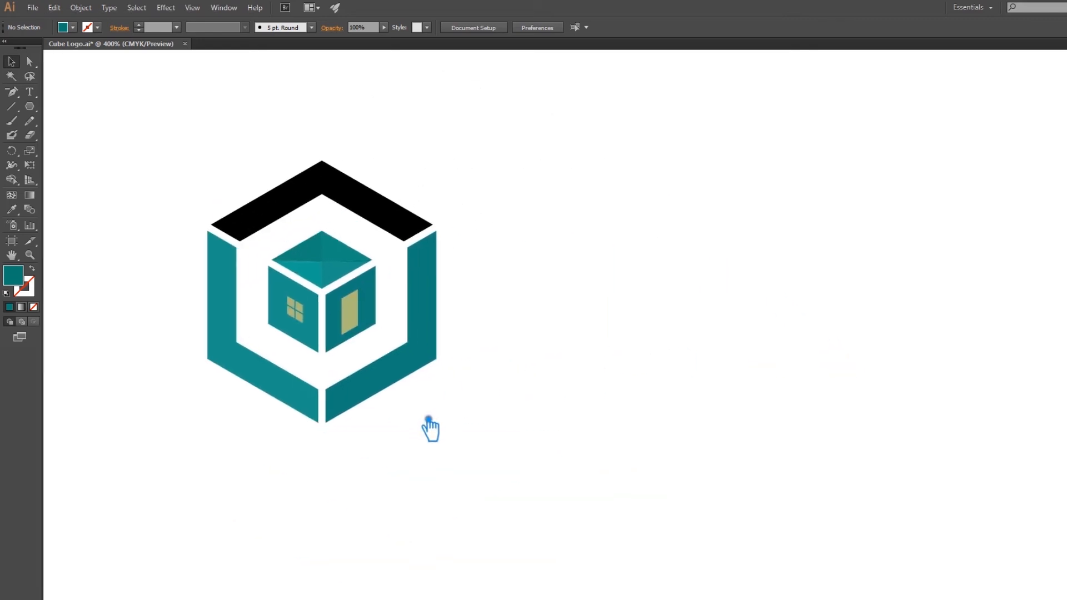
click(351, 318)
click(567, 310)
scroll(426, 327, up, 1)
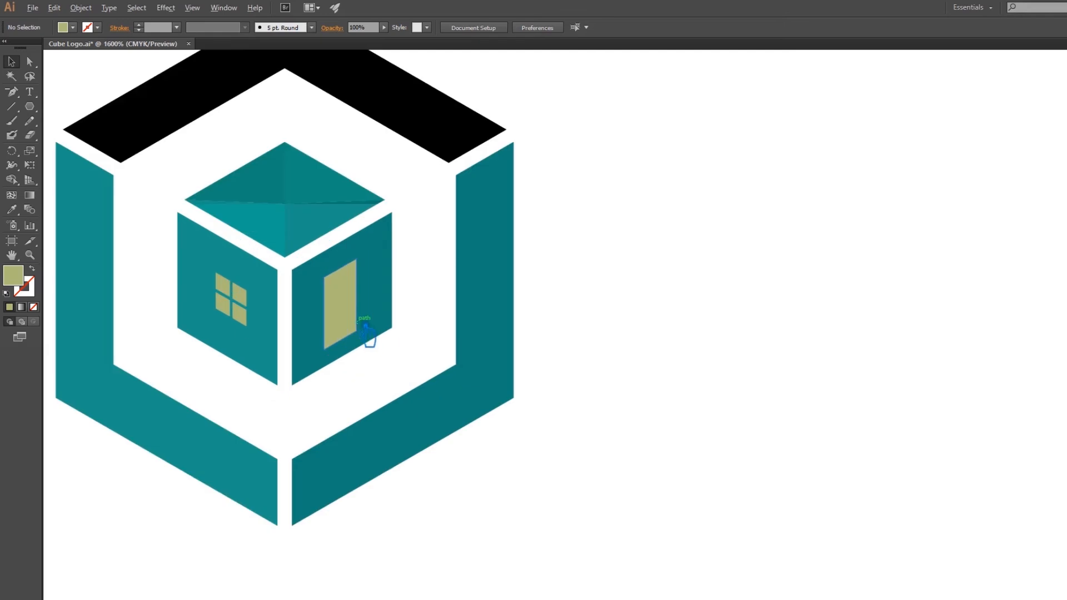
scroll(369, 334, up, 1)
click(339, 307)
key(Delete)
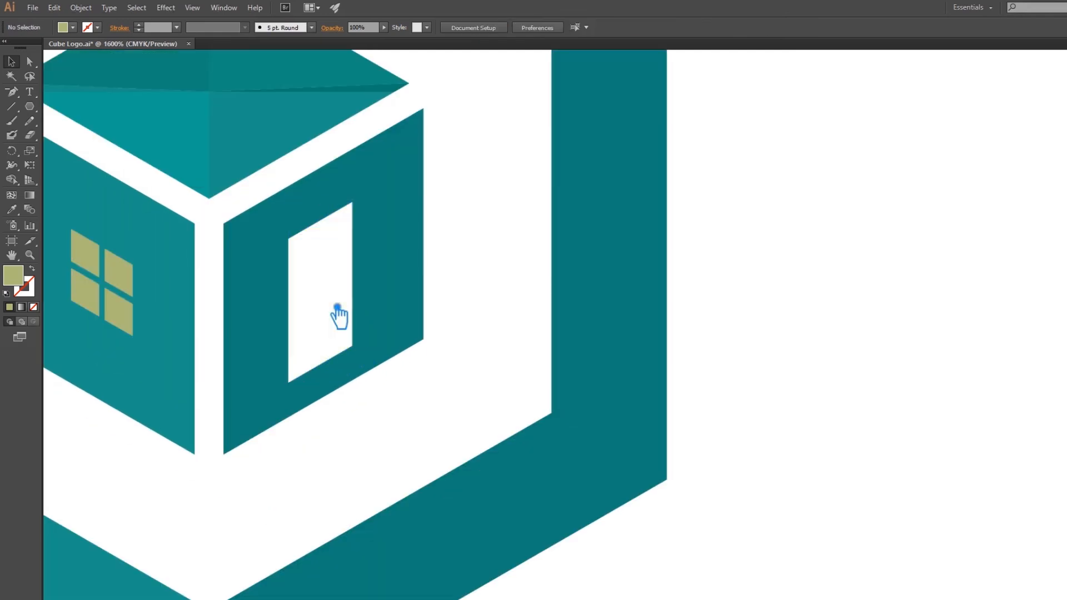
Step: Move all four anchor points of the door cutout about 0.7 pt right and 0.5 pt up within the face
scroll(705, 405, left, 5)
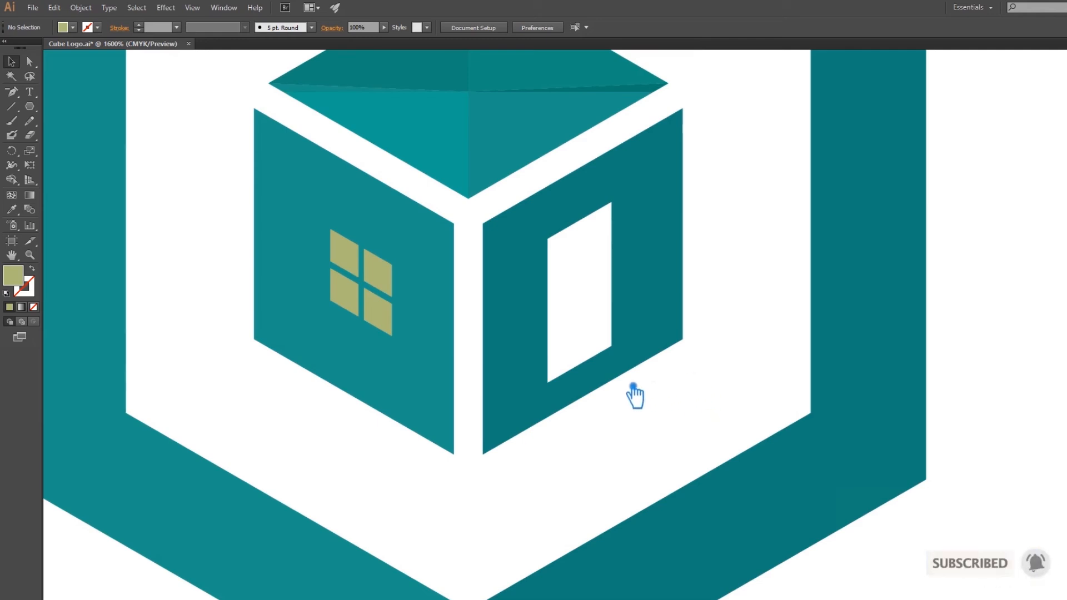
click(563, 393)
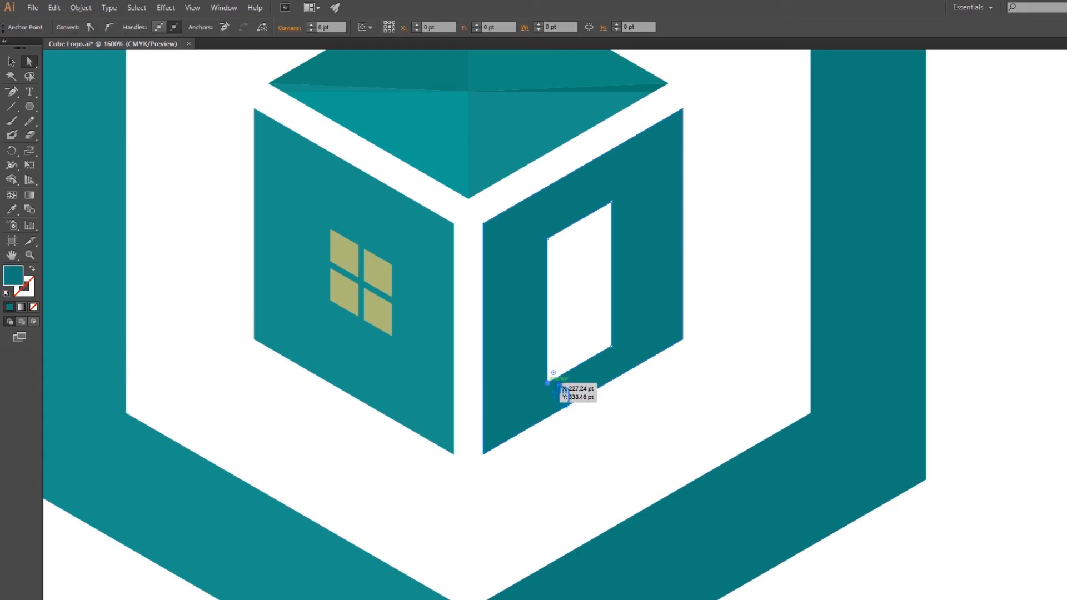
shift+click(561, 244)
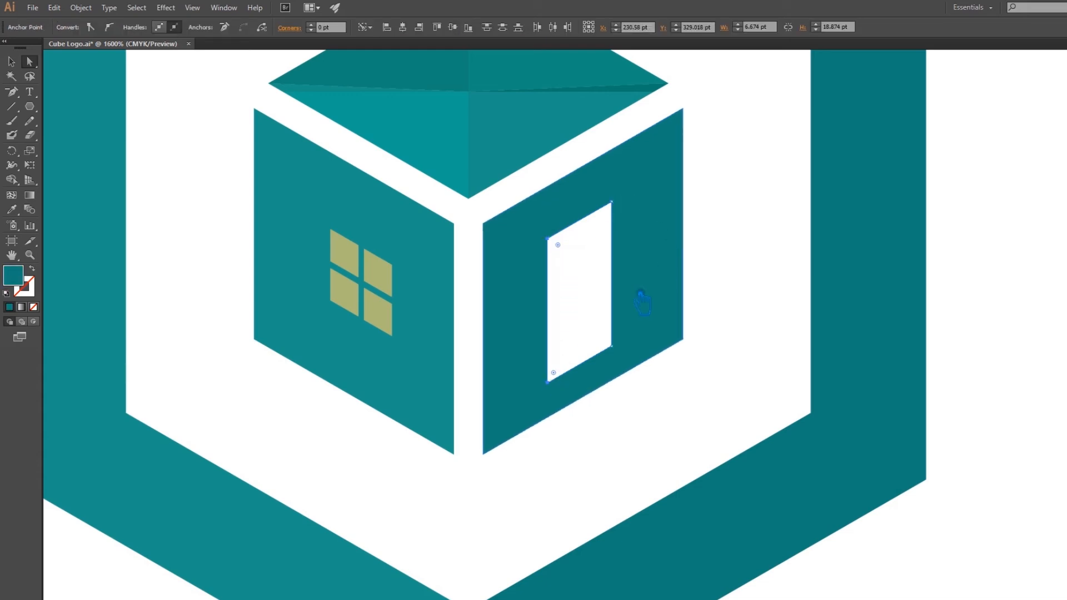
key(p)
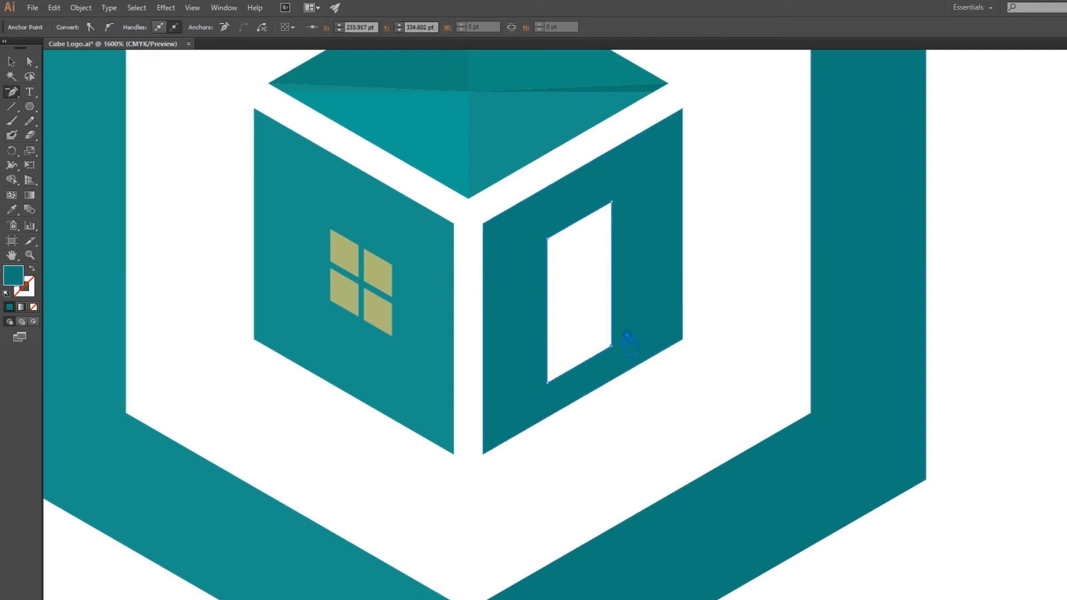
key(a)
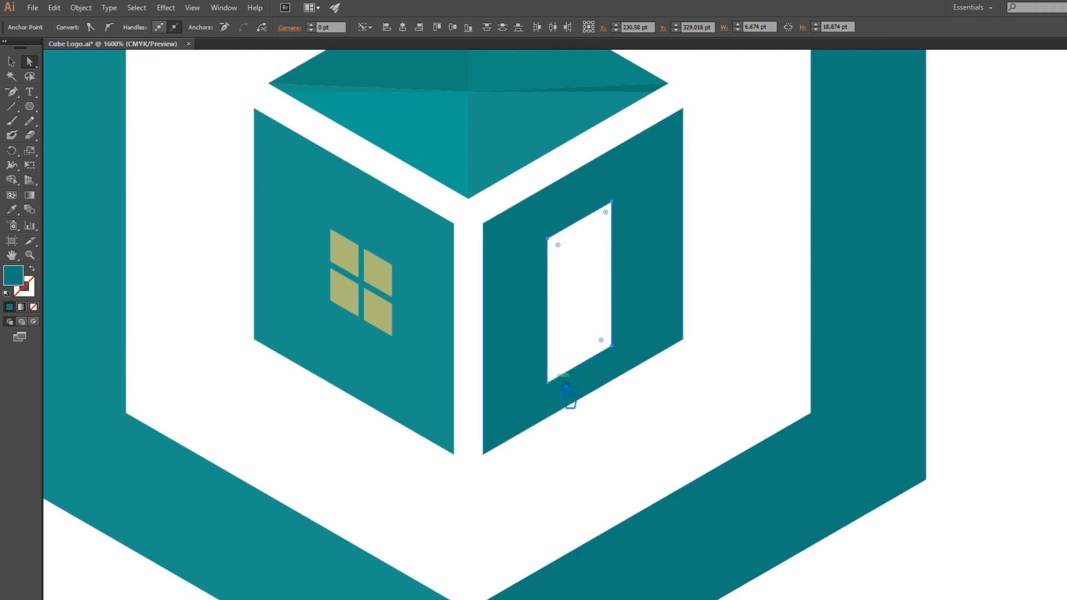
click(661, 385)
drag(626, 214, 632, 205)
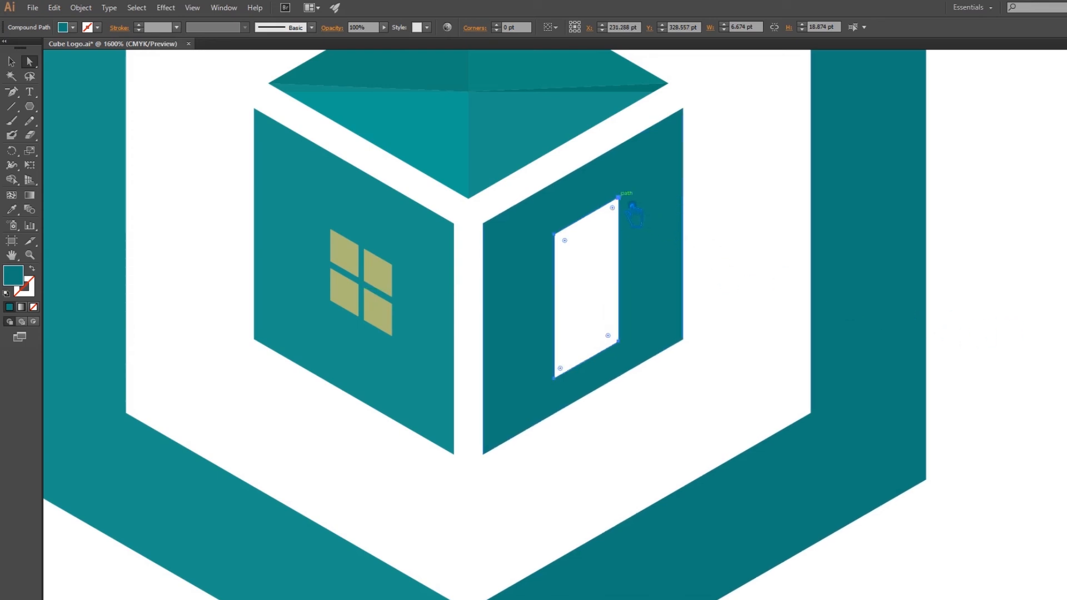
click(964, 267)
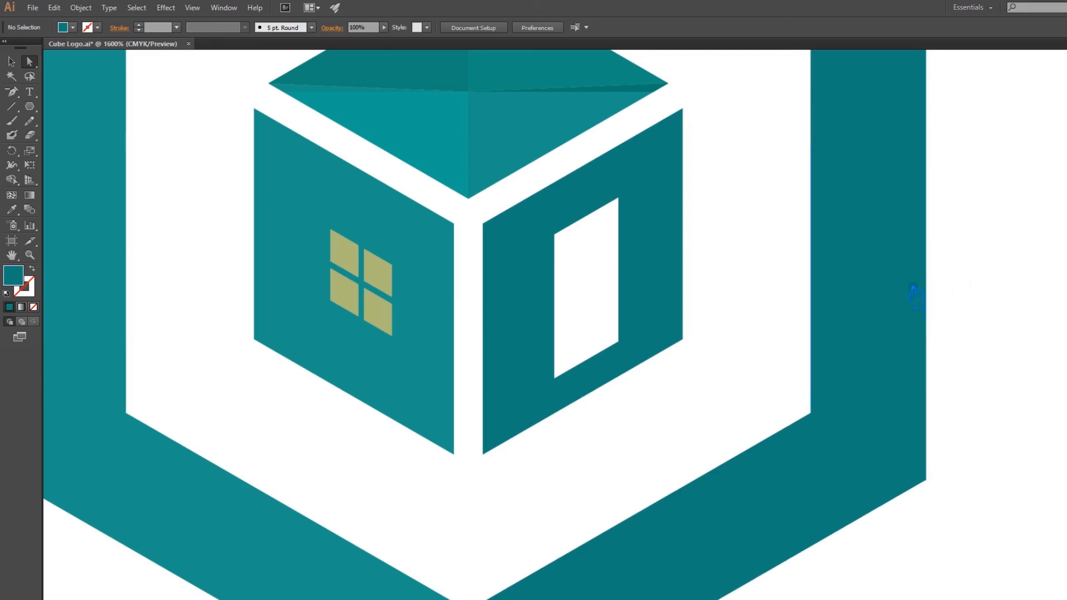
Step: Delete the four olive window panes from the cube's left face
click(389, 286)
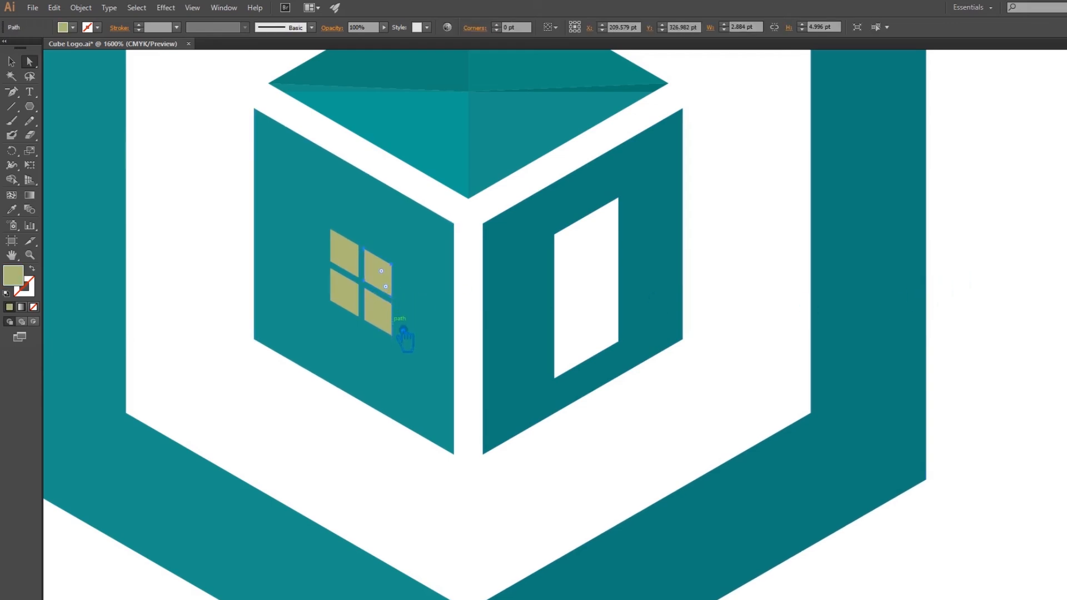
key(Delete)
click(373, 316)
key(Delete)
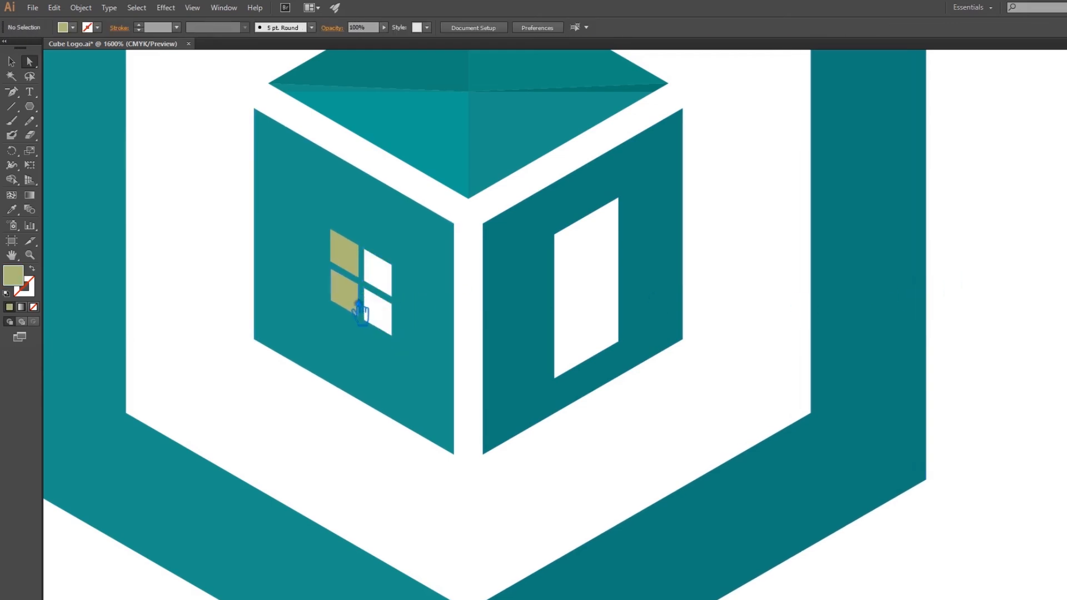
click(356, 301)
key(Delete)
click(359, 256)
key(Delete)
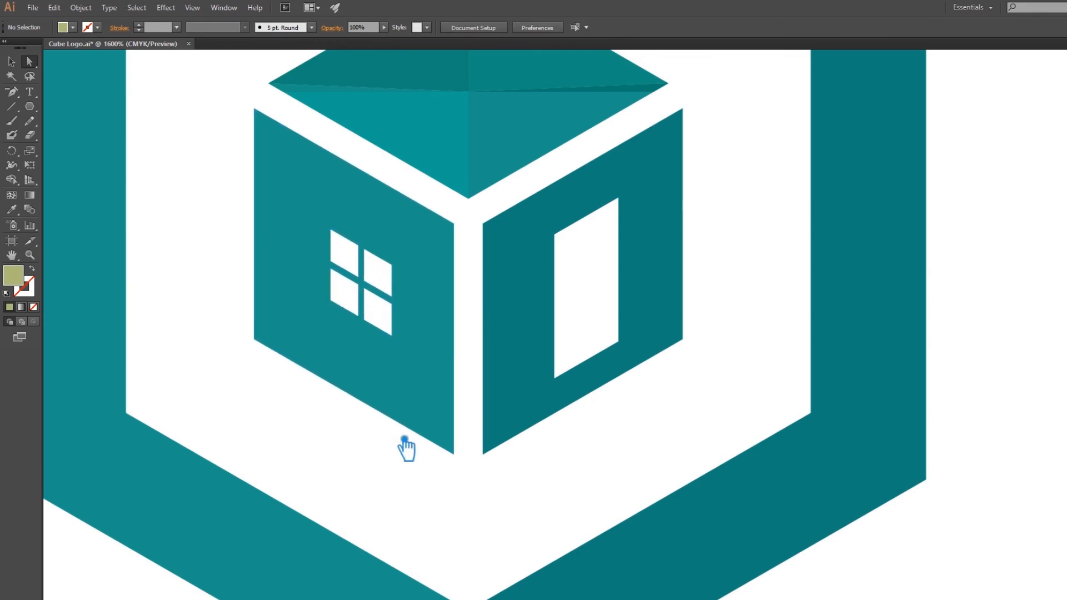
Step: Select all the anchor points of the four window pane cutouts, leaving out the left face's outer corners
drag(399, 450, 317, 226)
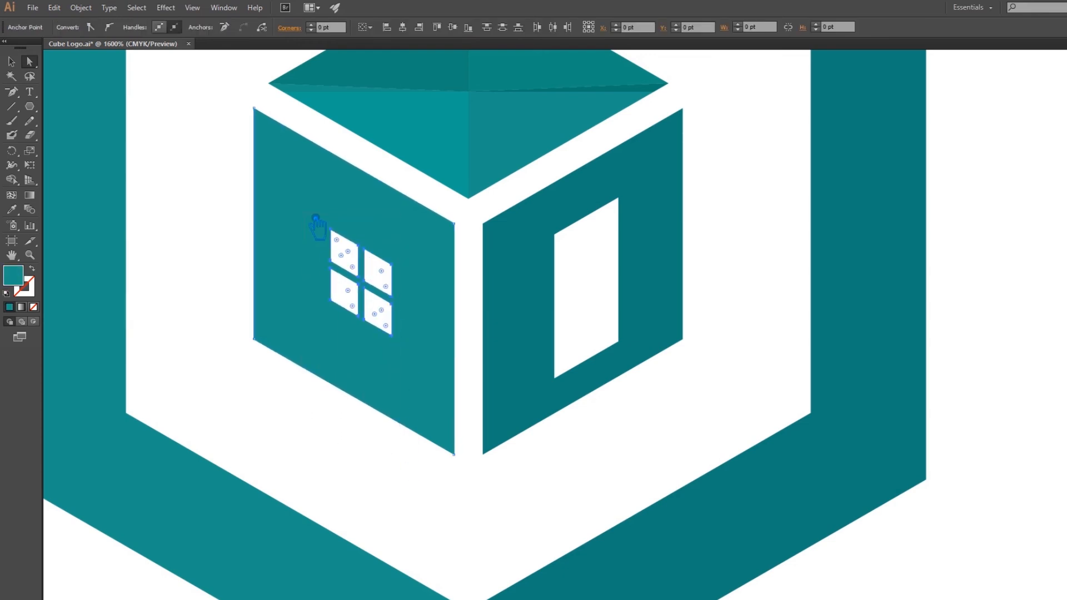
key(ctrl+plus)
drag(623, 343, 613, 340)
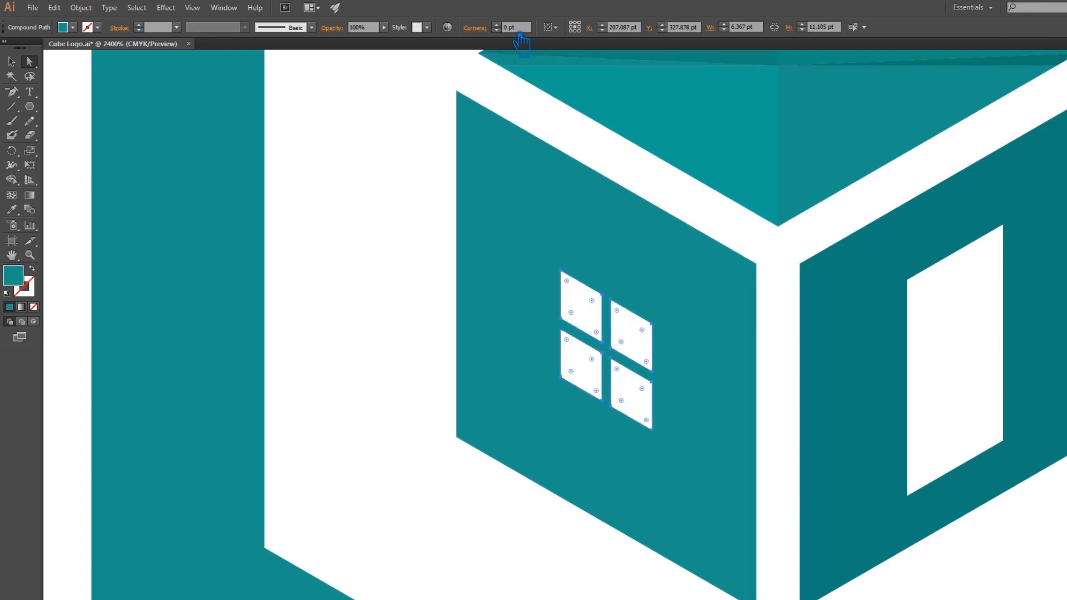
click(507, 27)
text(4.44)
key(Return)
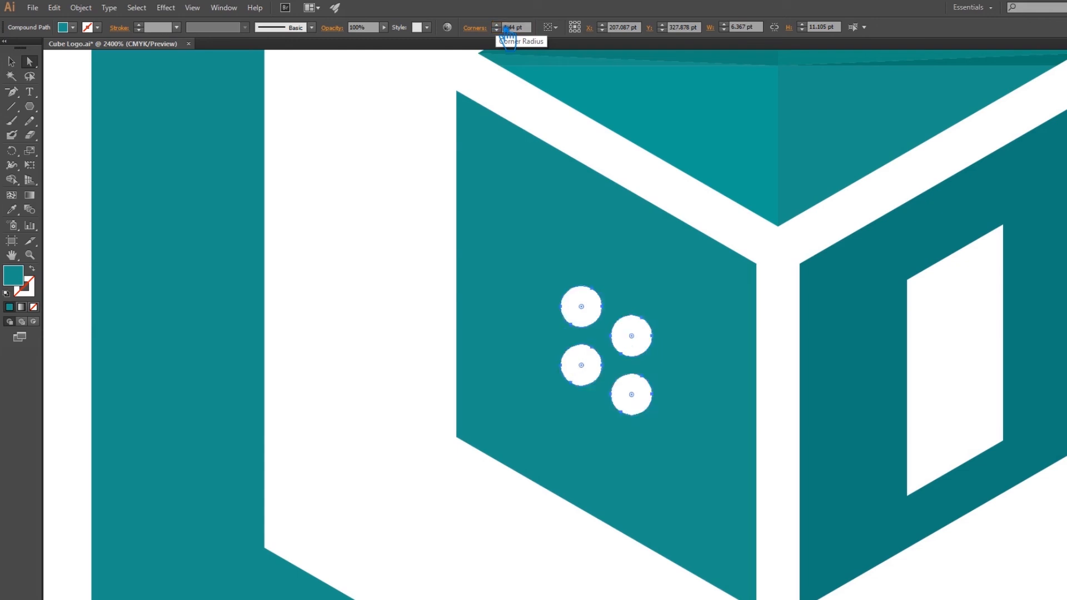
key(ctrl+z)
Step: Round the corners of the four window pane cutouts with a 0.25 pt radius
click(508, 28)
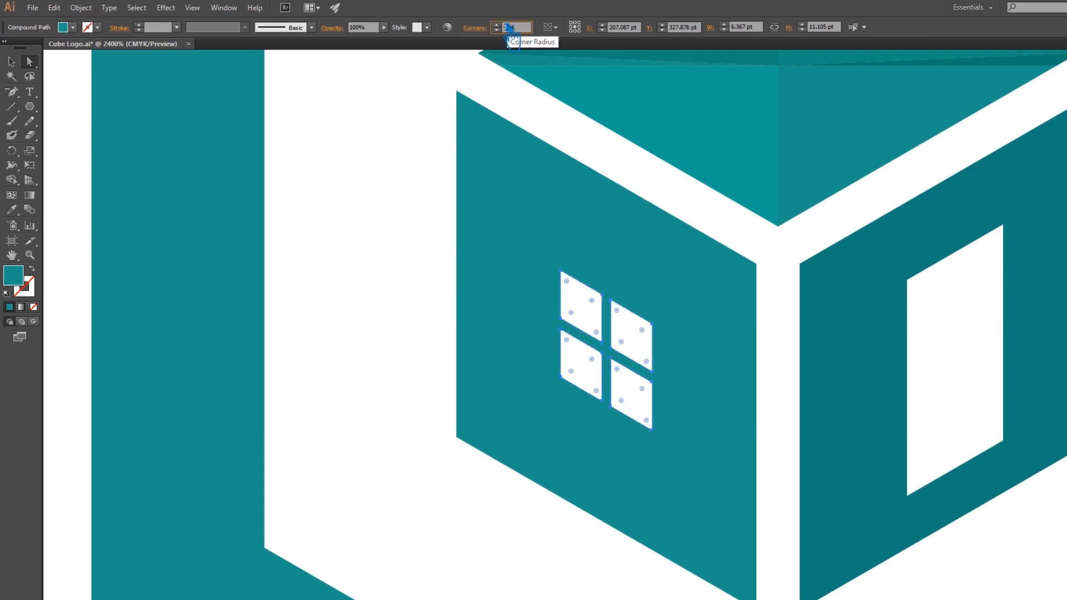
text(.25pt)
key(Return)
click(414, 221)
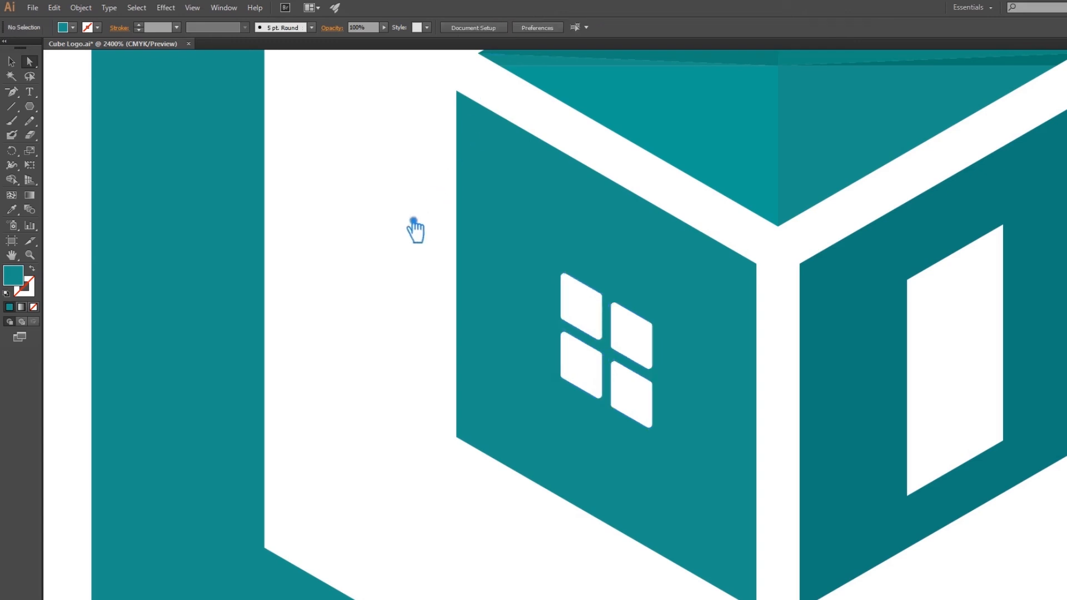
Step: Slightly round all four corners of the door cutout in the right face
scroll(428, 250, right, 3)
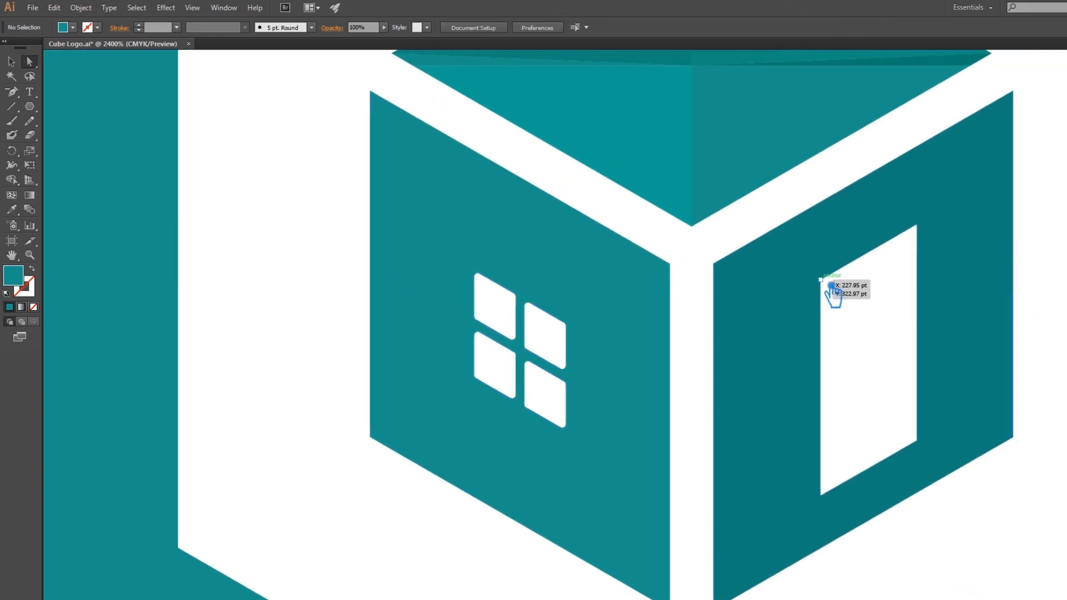
click(831, 285)
shift+click(917, 225)
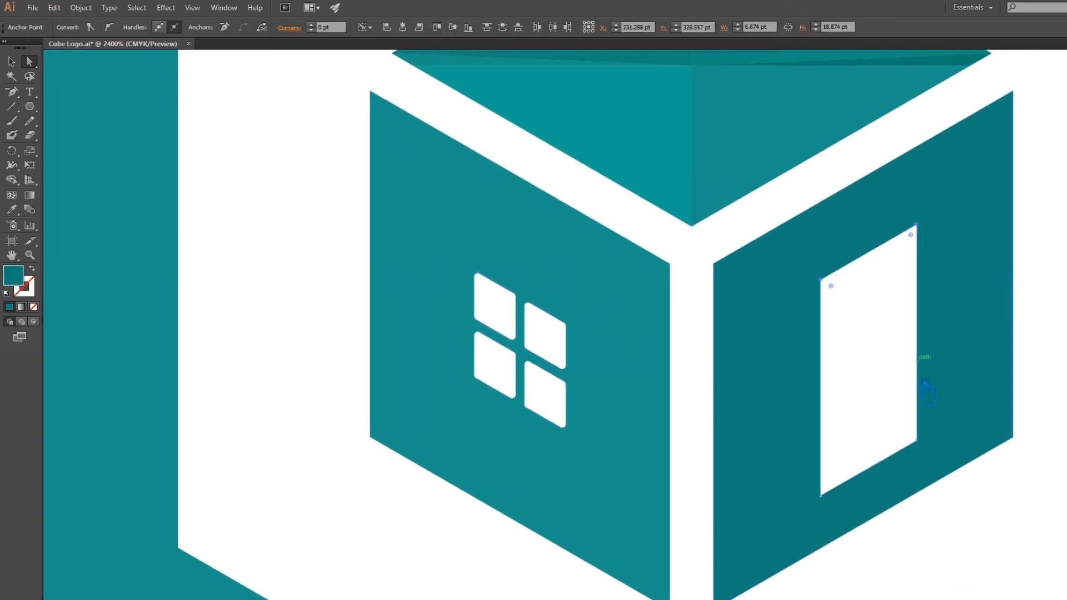
shift+click(916, 441)
shift+click(822, 496)
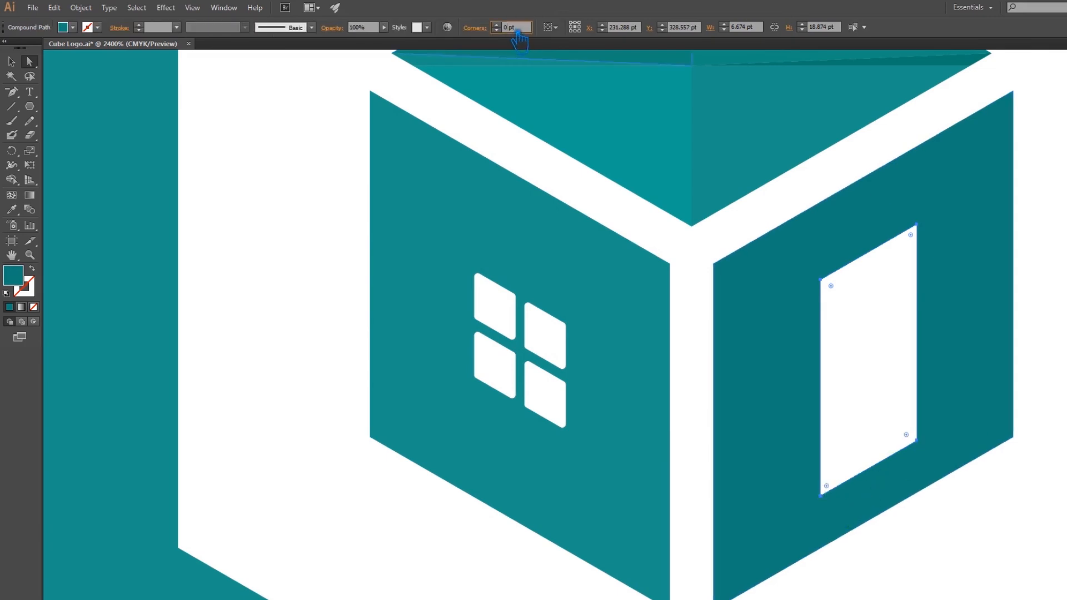
click(508, 27)
key(Return)
click(293, 147)
scroll(314, 169, down, 5)
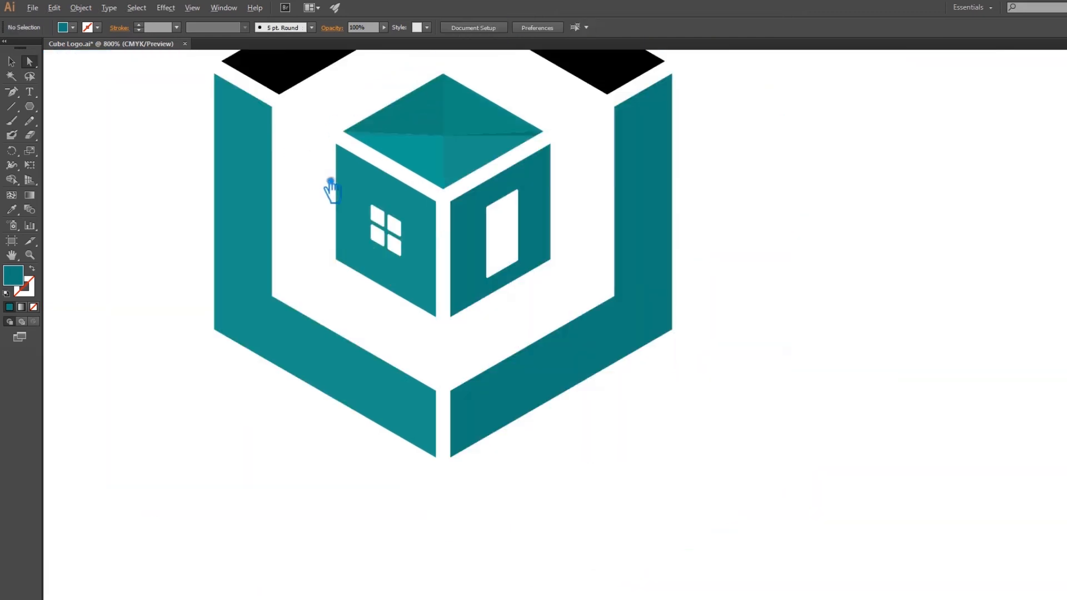
scroll(424, 143, up, 3)
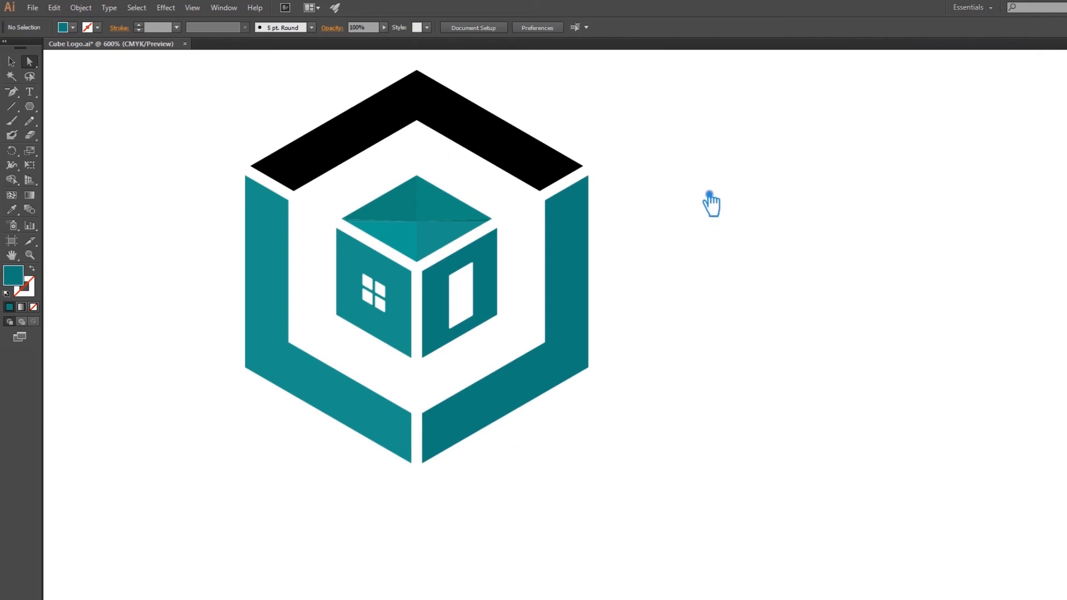
click(11, 61)
scroll(451, 238, up, 2)
click(266, 208)
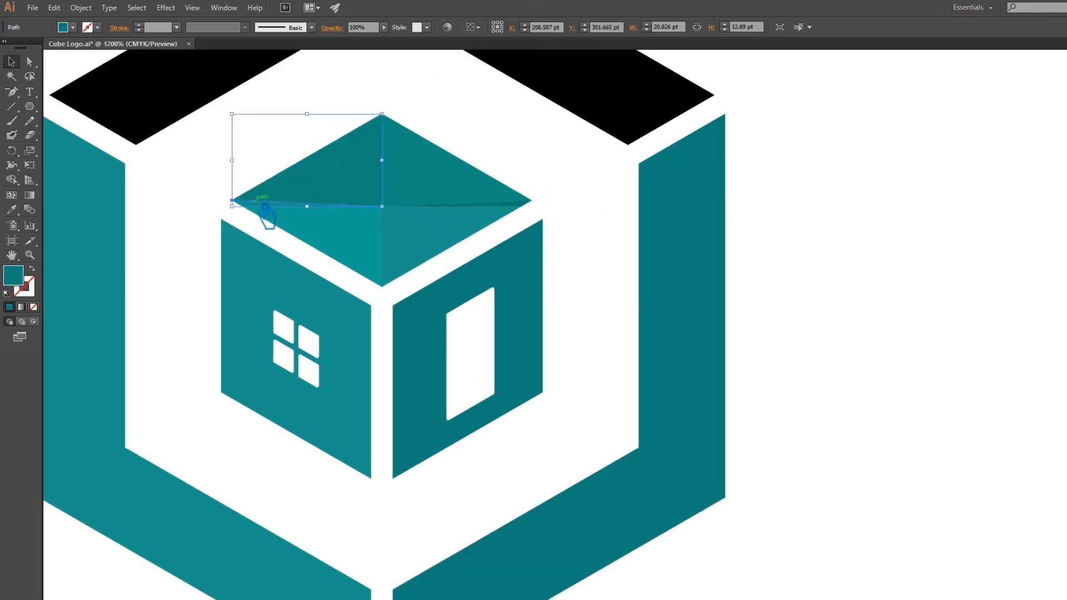
shift+click(368, 261)
click(11, 209)
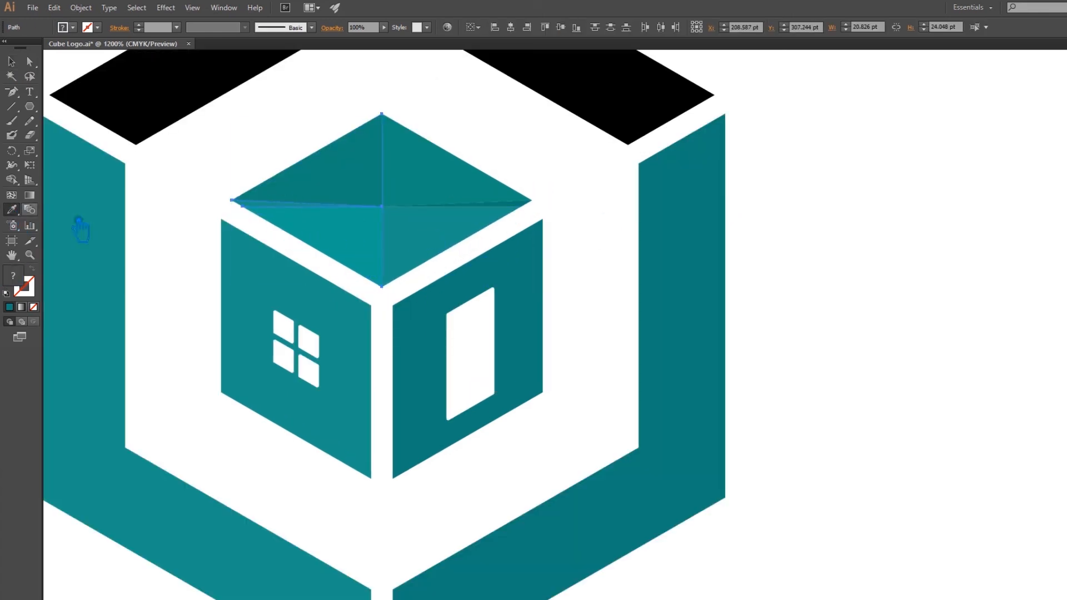
click(373, 234)
key(ctrl+z)
key(a)
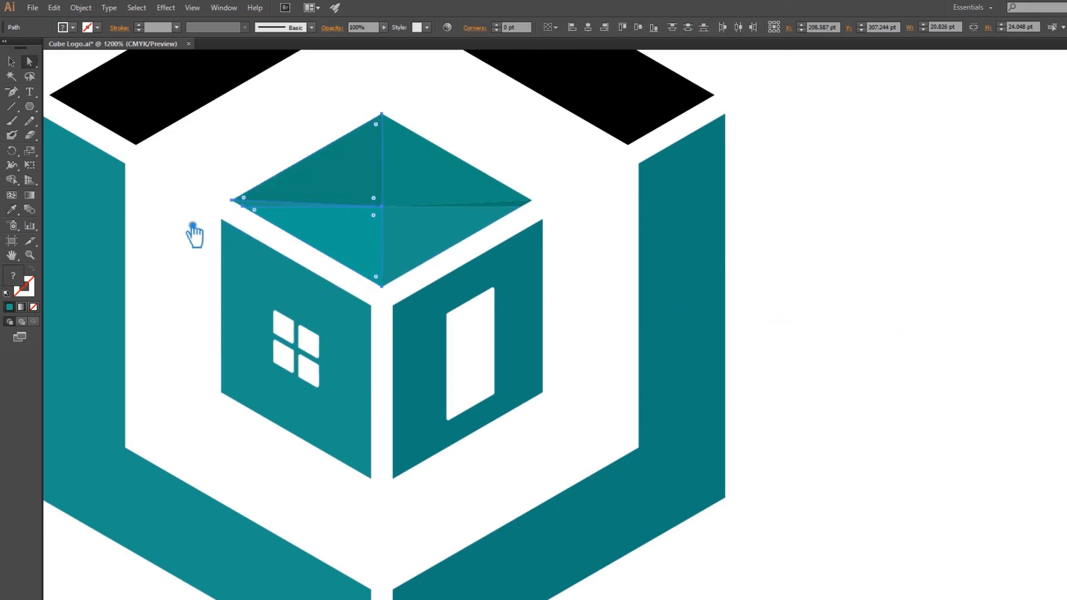
click(212, 201)
click(242, 206)
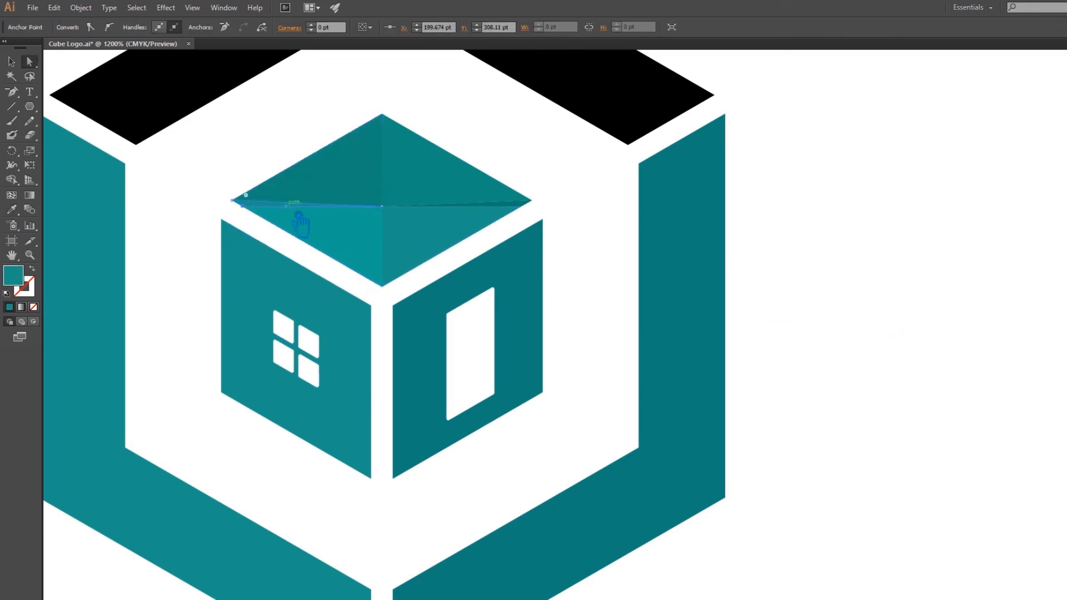
click(157, 182)
Step: Give the roof's left sliver the lower-left roof face's teal fill and unite the two shapes
key(v)
click(261, 204)
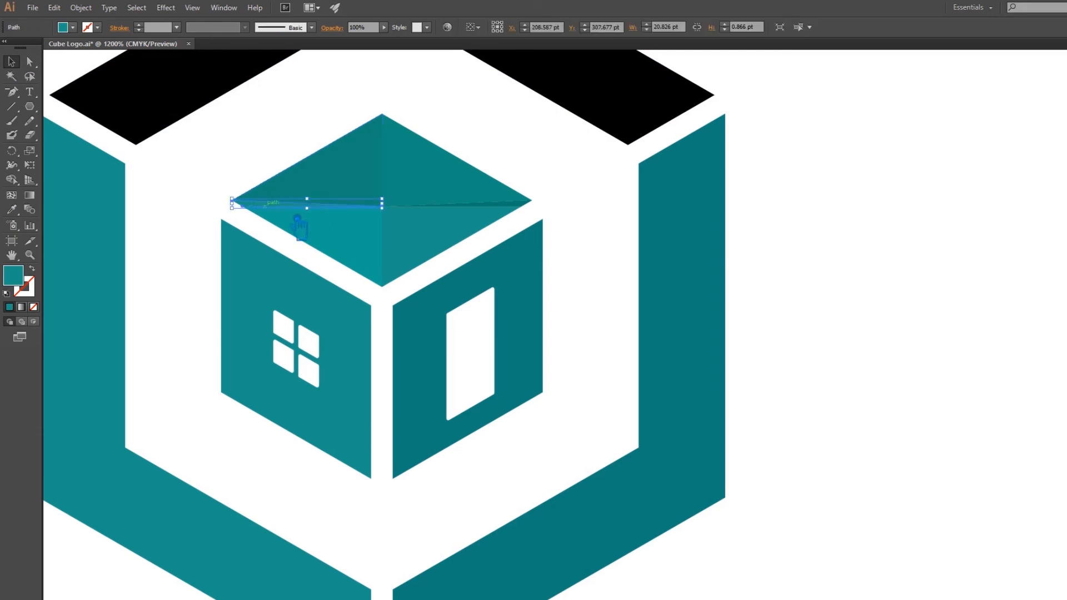
shift+click(353, 241)
click(11, 209)
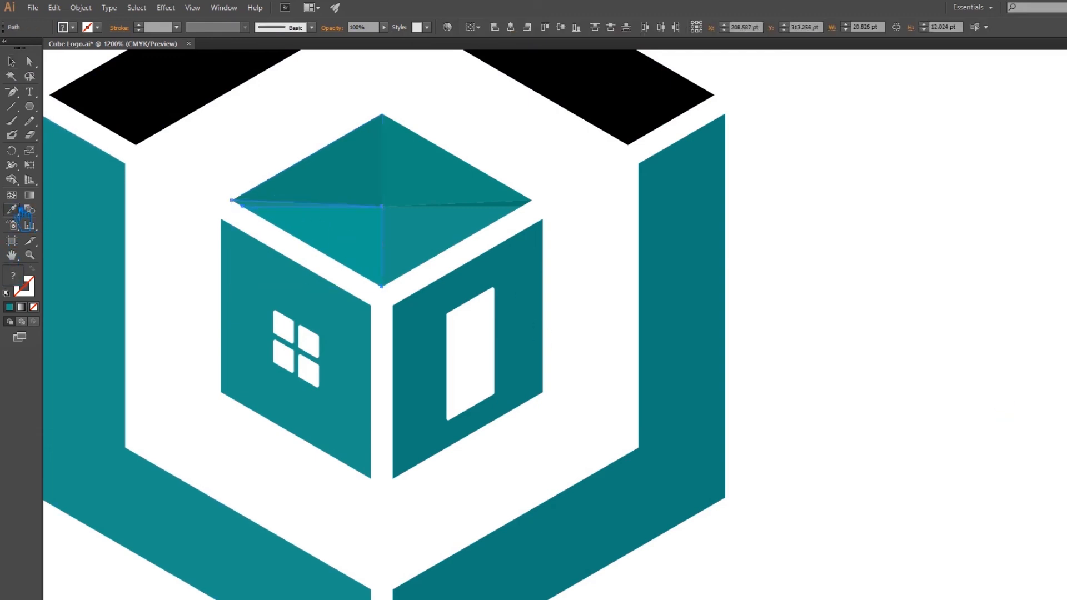
click(365, 231)
key(ctrl+shift+F9)
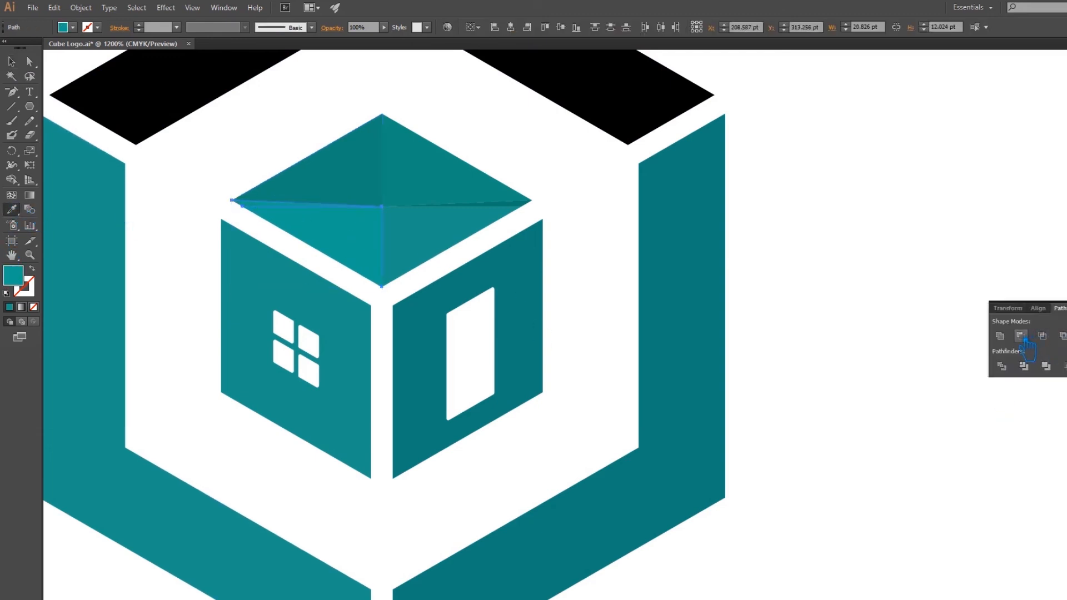
Step: Delete the extra anchor point near the left corner of the lower-left roof face
key(minus)
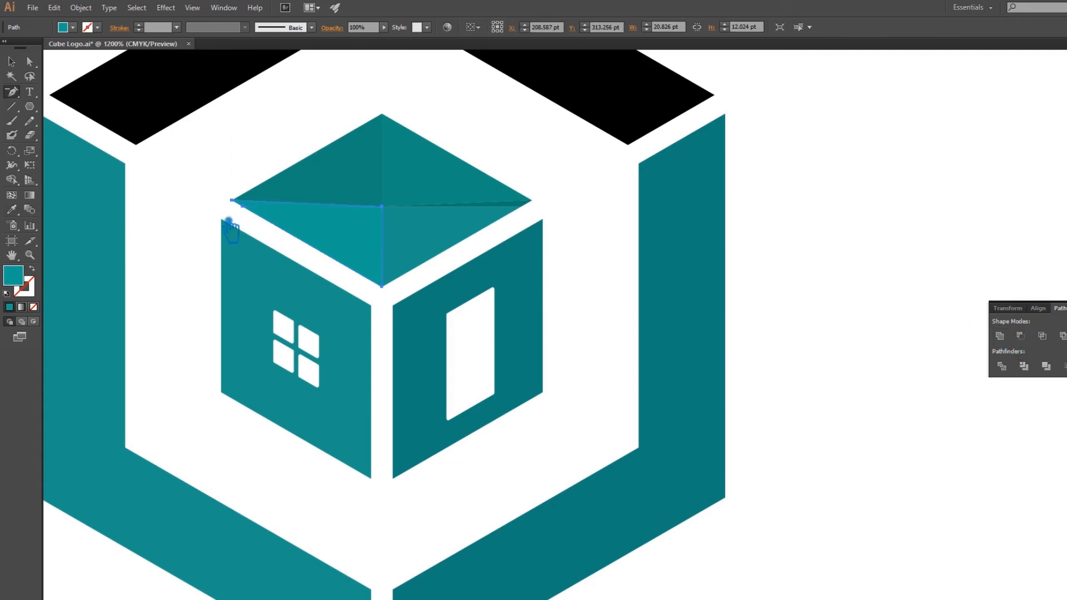
click(243, 207)
key(v)
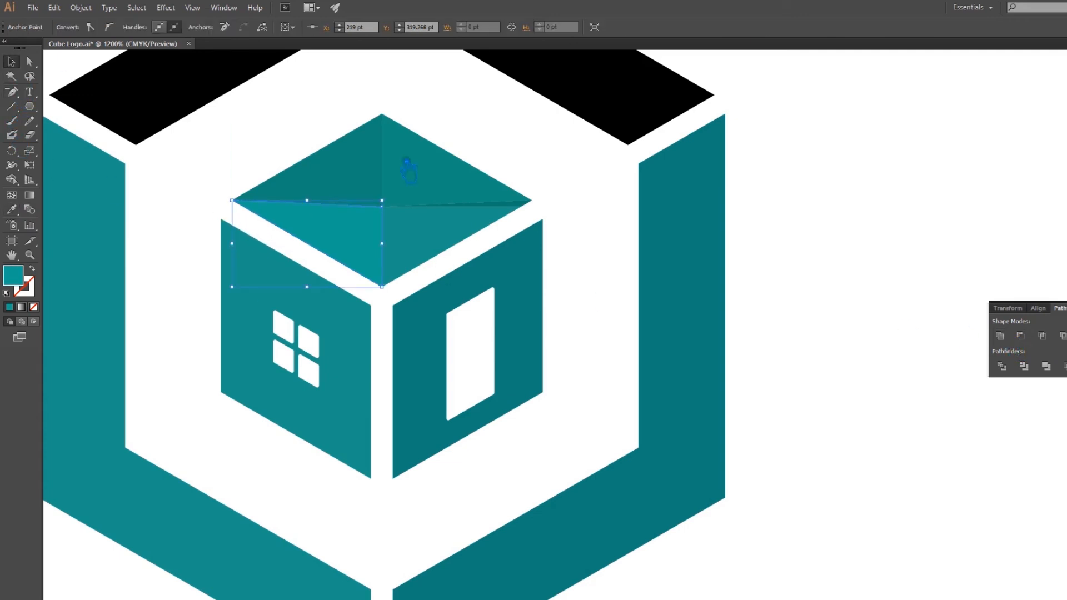
Step: Give the roof's right sliver the lower-right roof face's teal fill and unite the two shapes
click(535, 206)
shift+click(447, 249)
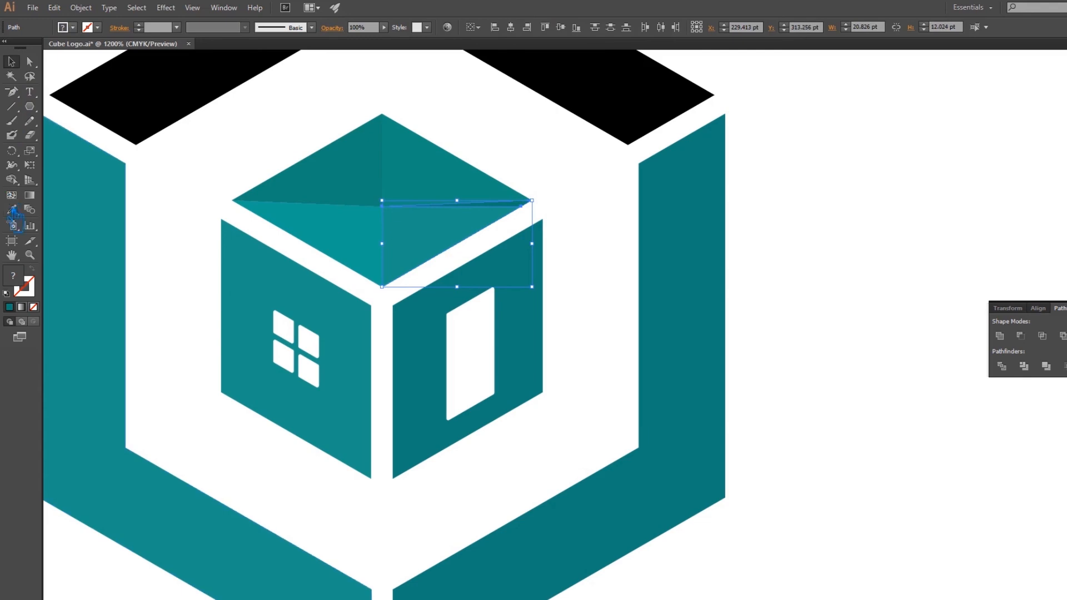
click(1019, 337)
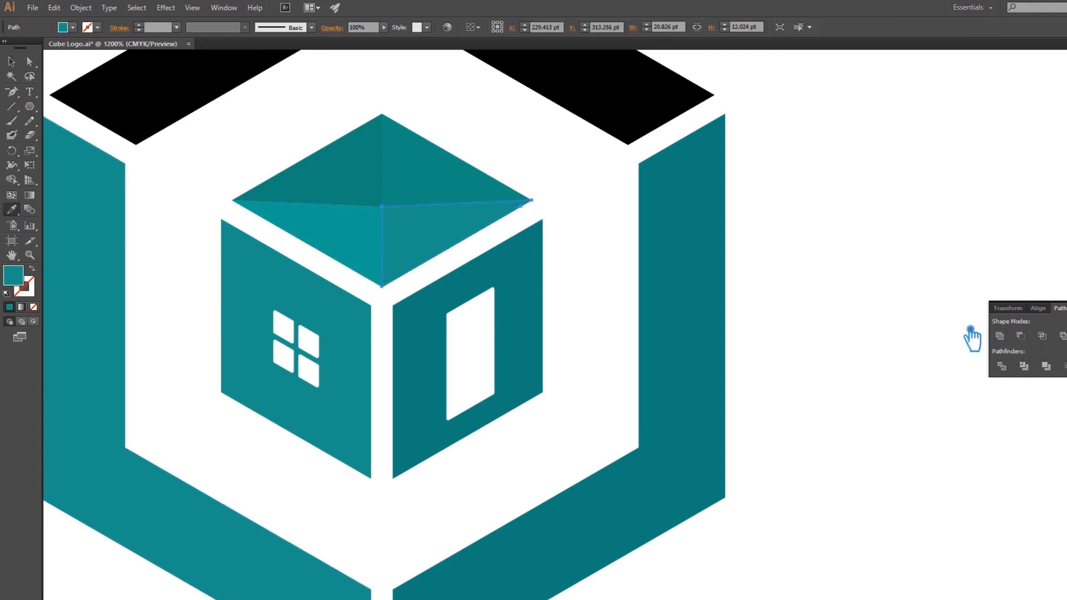
Step: Delete the extra anchor point near the right corner of the lower-right roof face and deselect the shape
key(p)
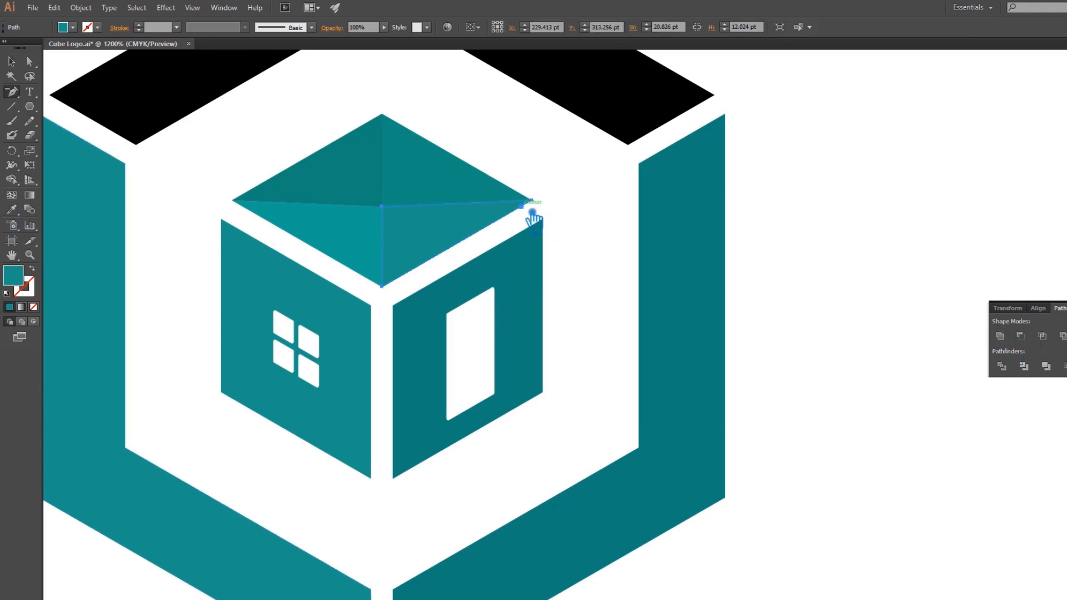
click(531, 207)
click(11, 61)
click(619, 195)
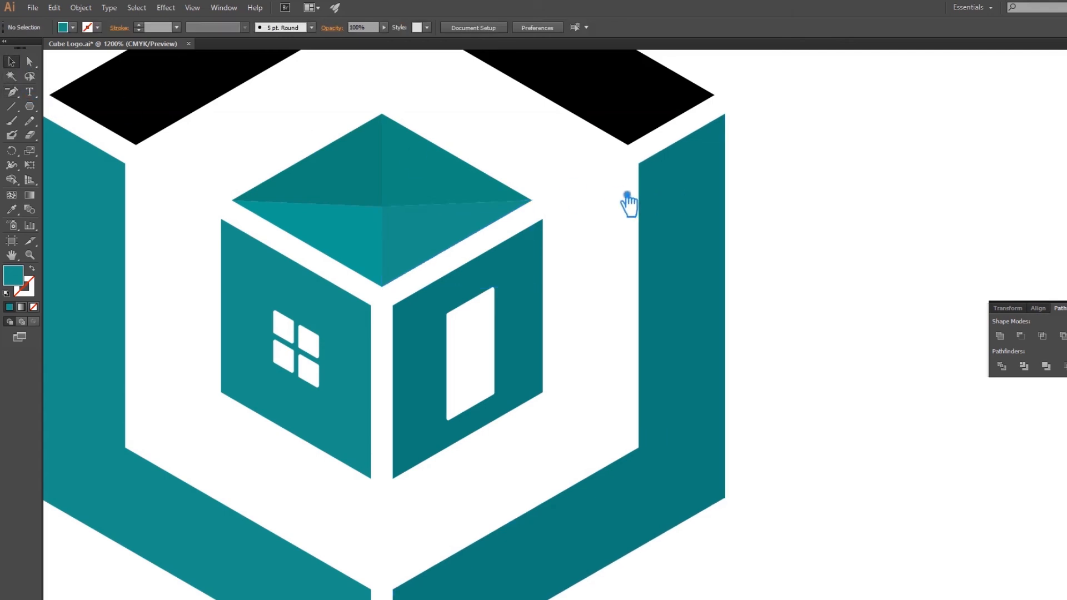
click(1066, 304)
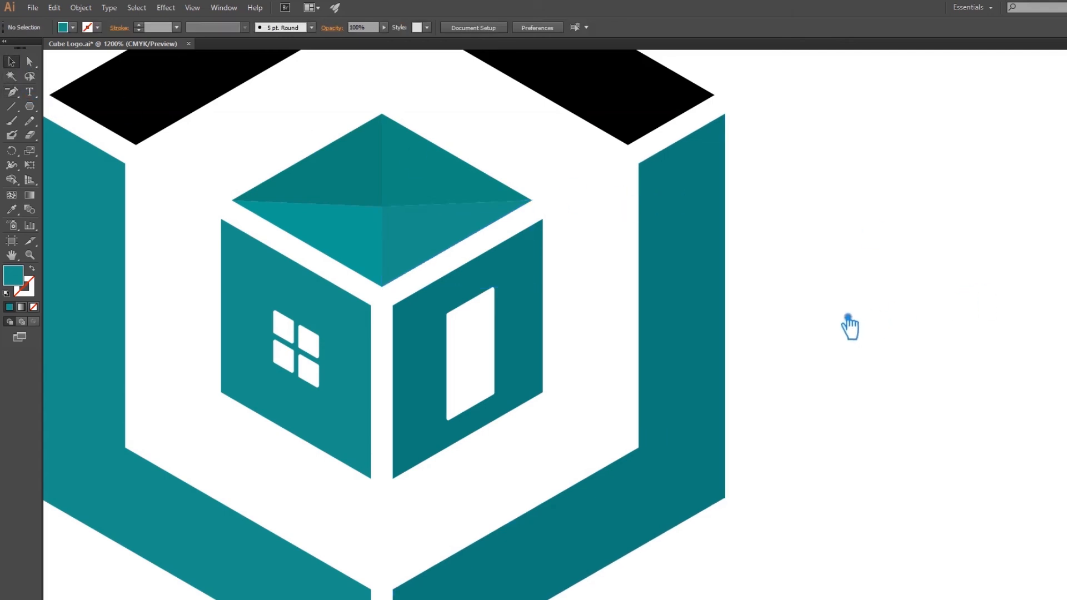
Step: Examine the roof's right corner up close, and check the whole logo at a smaller scale
drag(838, 301, 910, 373)
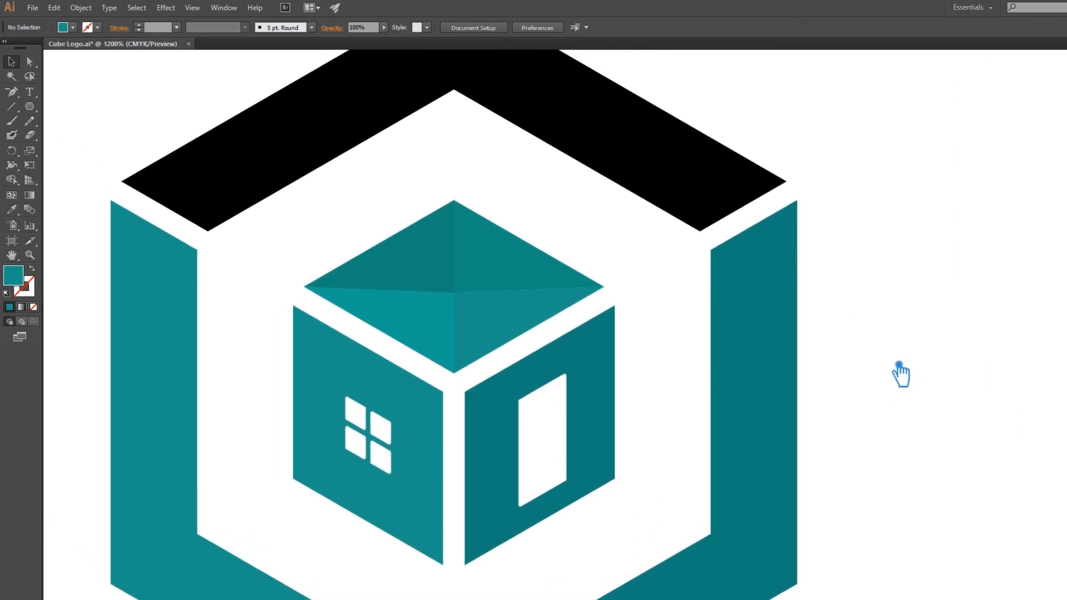
scroll(611, 280, up, 4)
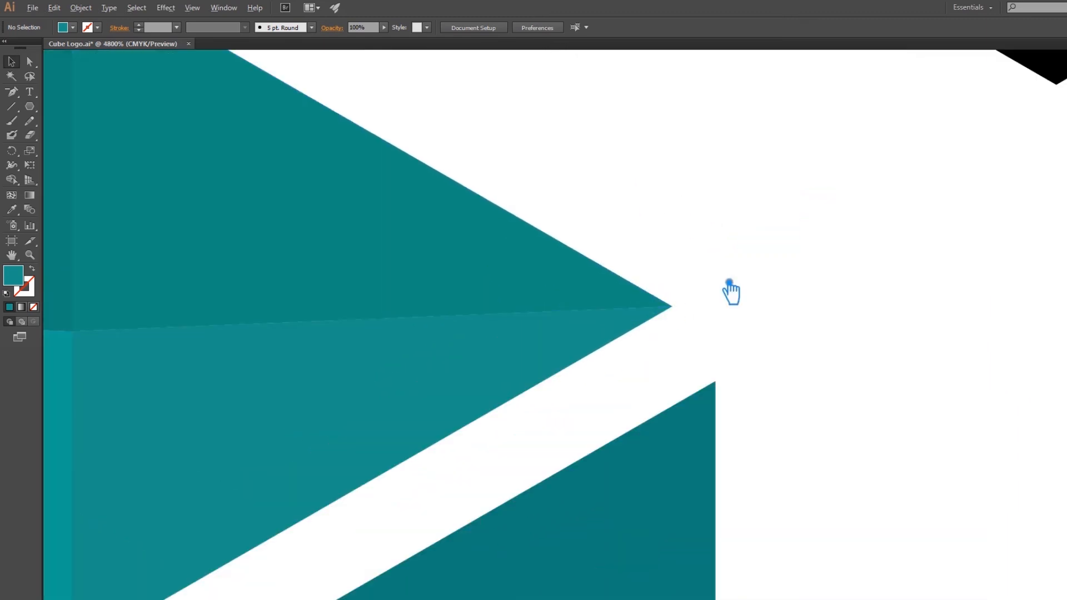
scroll(731, 292, down, 3)
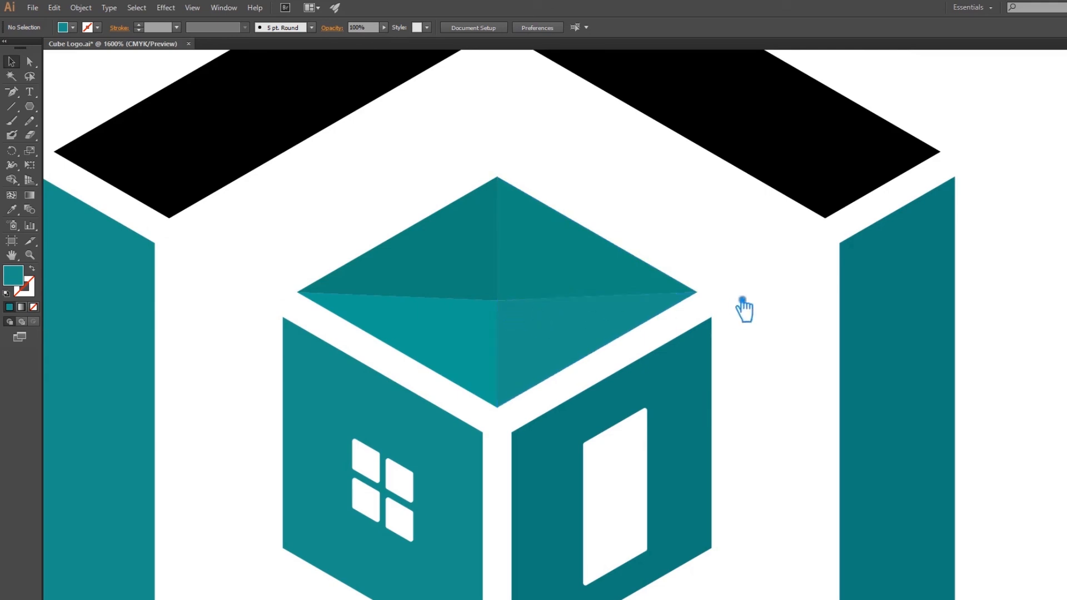
scroll(744, 309, down, 2)
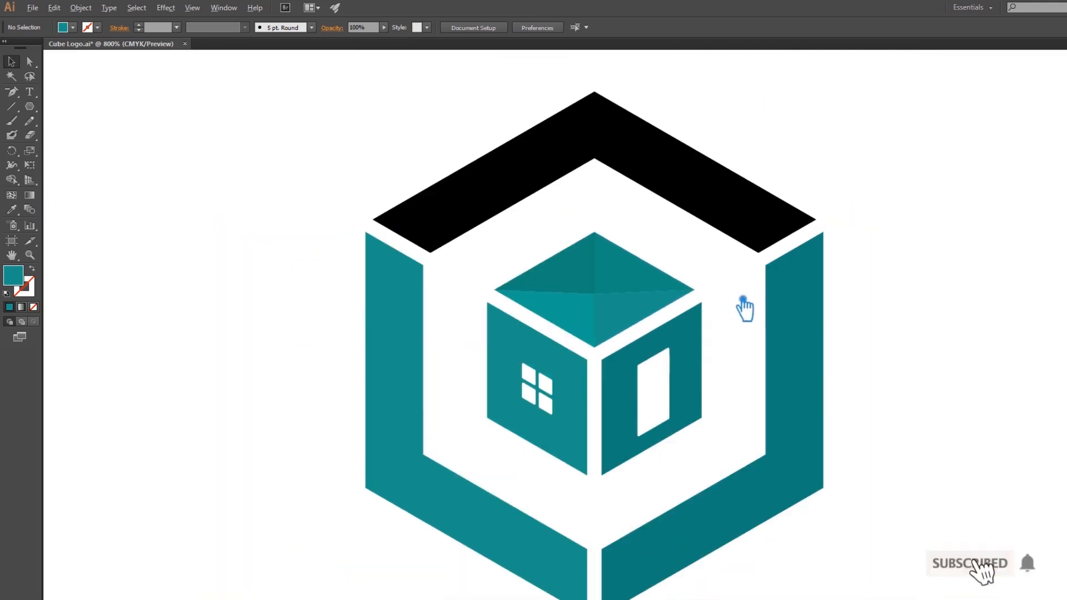
drag(917, 365, 733, 358)
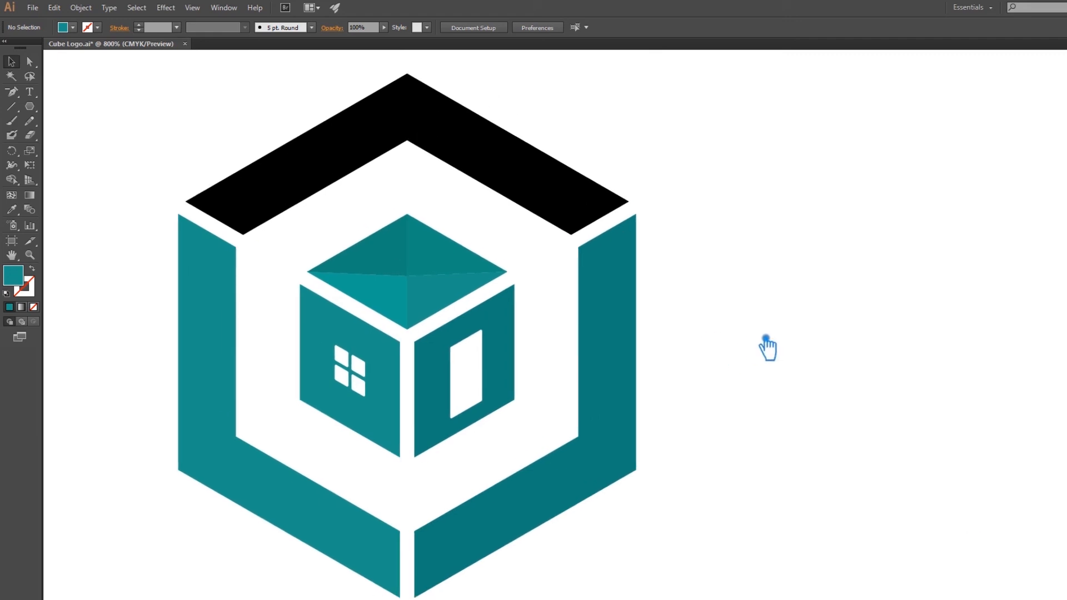
scroll(766, 350, down, 2)
scroll(768, 340, up, 2)
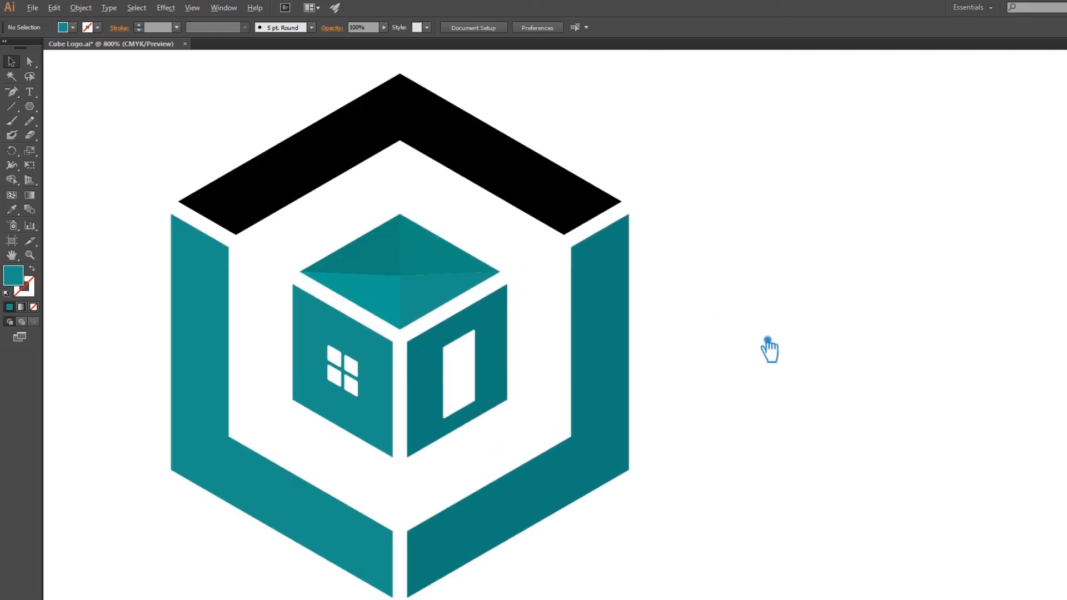
scroll(767, 340, down, 1)
drag(804, 363, 761, 367)
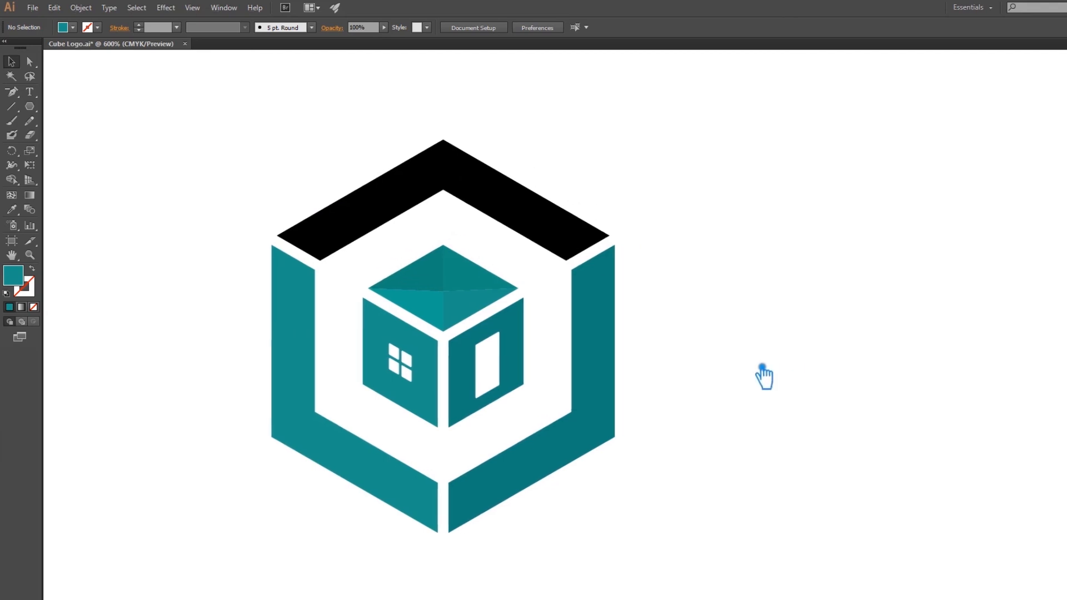
Step: Give the hexagon frame's black upper piece the lower-left roof face's teal fill
click(505, 210)
key(i)
click(437, 311)
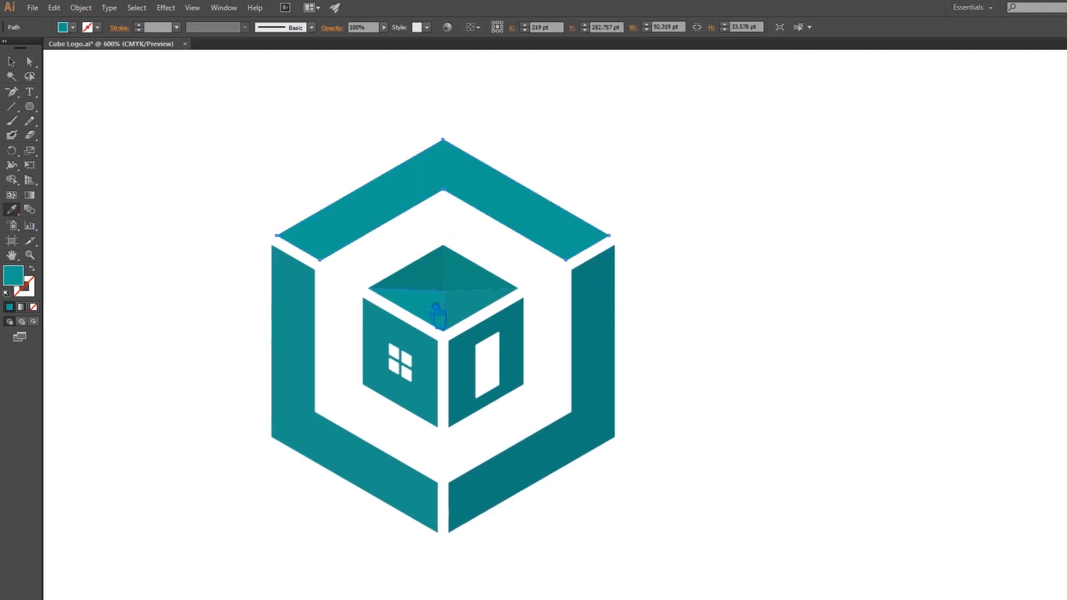
key(v)
click(89, 110)
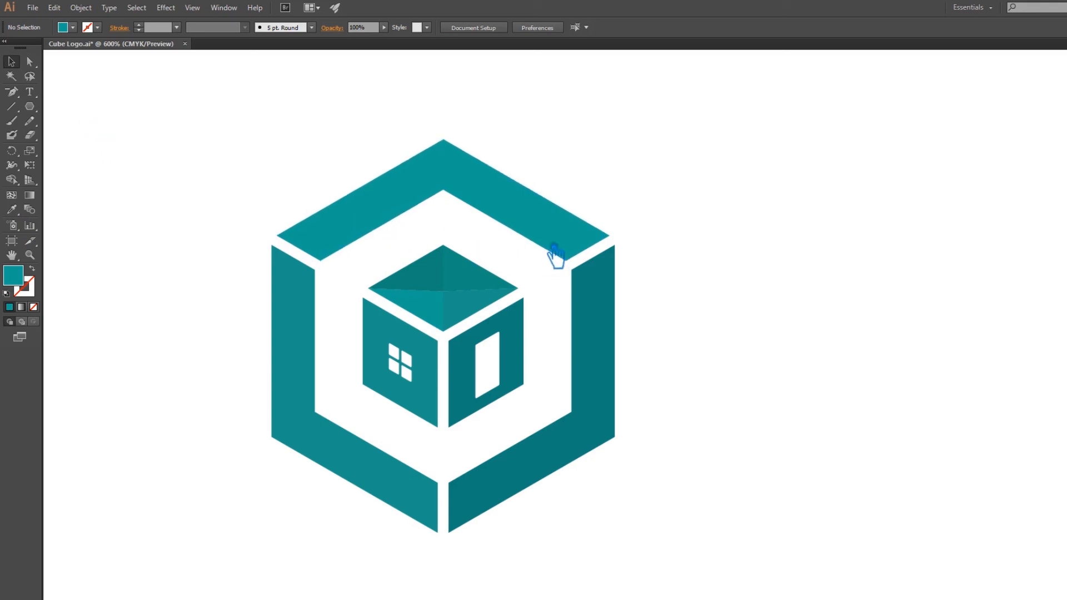
Step: Group all parts of the logo and place a copy beside it, level with the original
scroll(662, 479, right, 4)
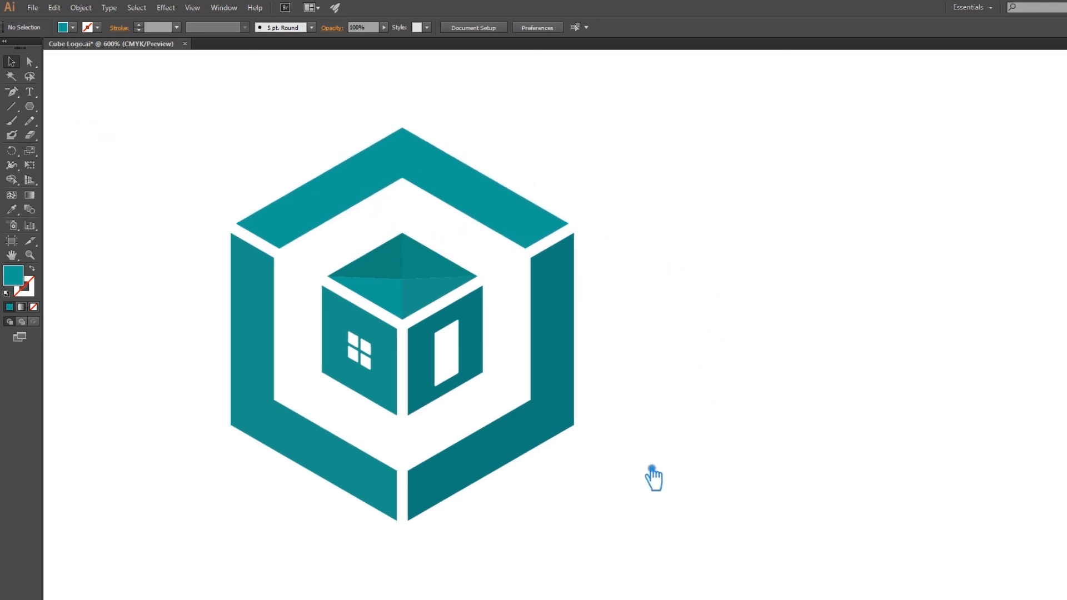
drag(565, 537, 150, 130)
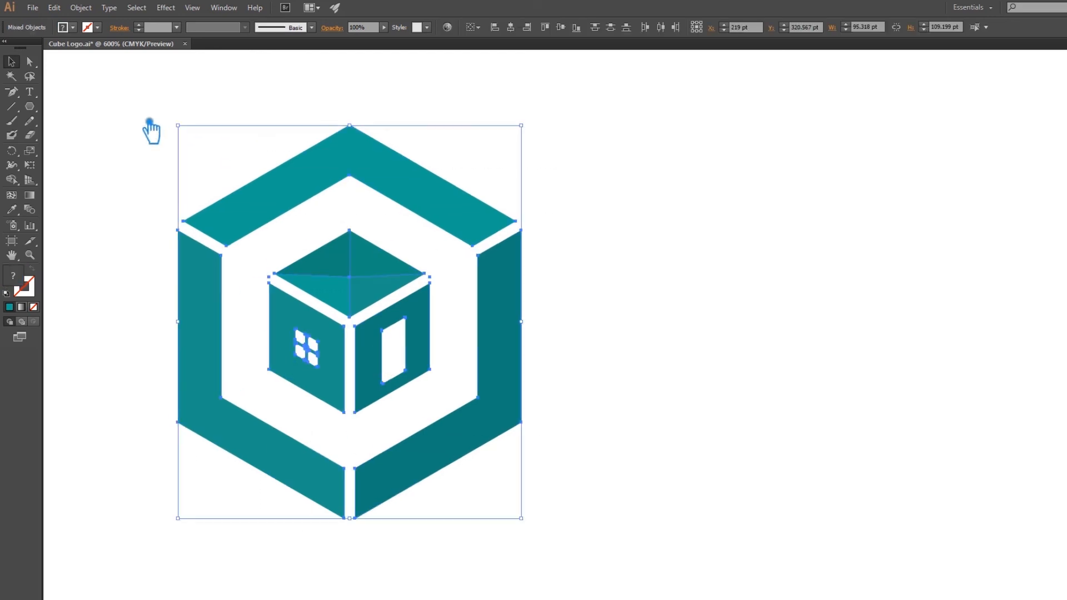
click(673, 272)
drag(416, 256, 748, 305)
Step: Unite all shapes of the copied logo into a flat single-colour version
right_click(746, 299)
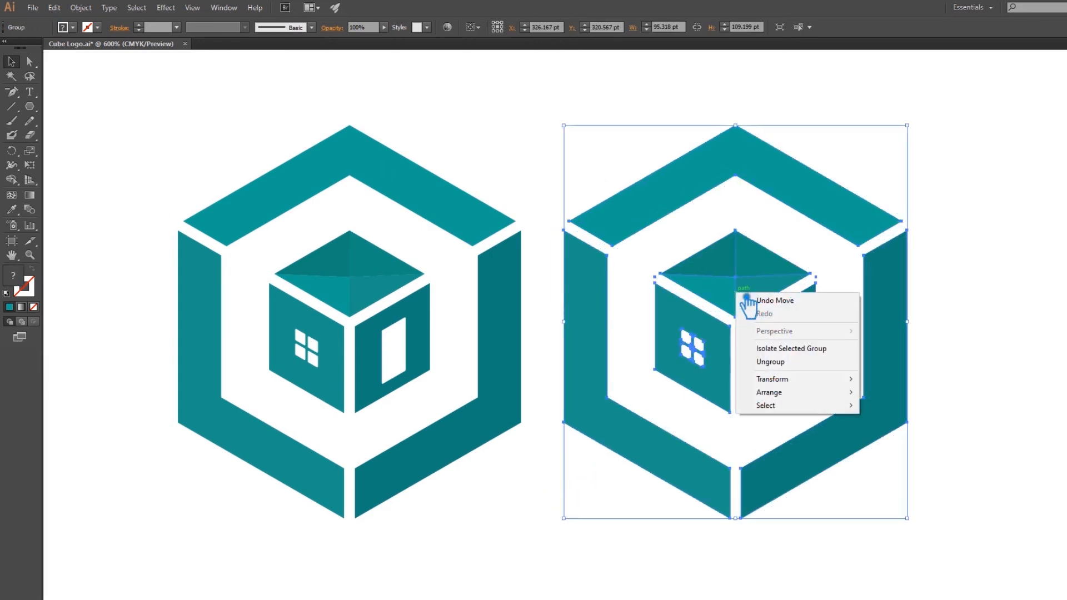
click(743, 291)
key(ctrl+shift+F9)
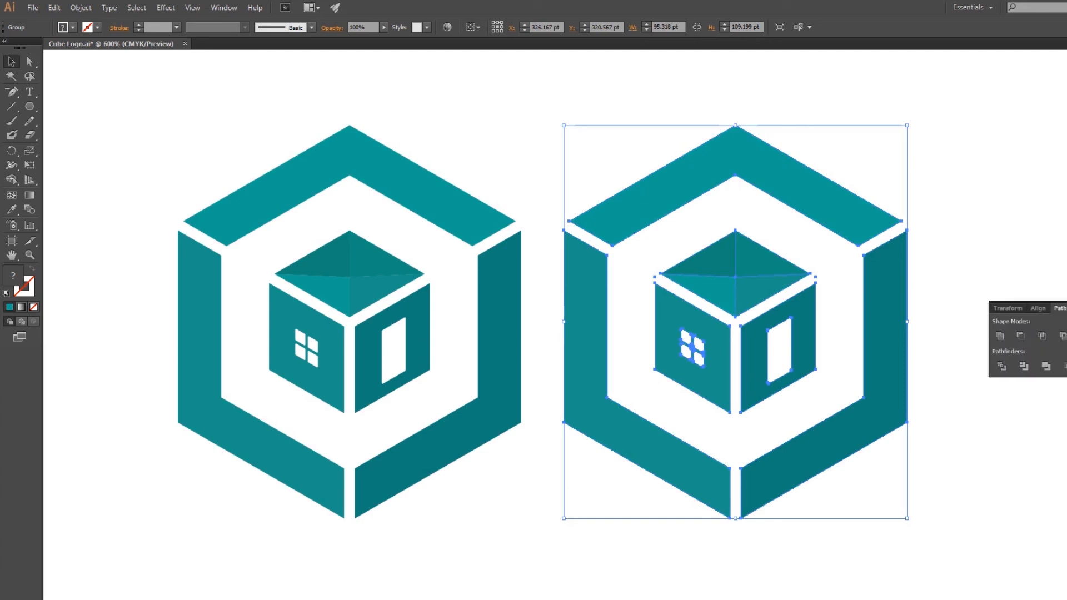
click(1003, 338)
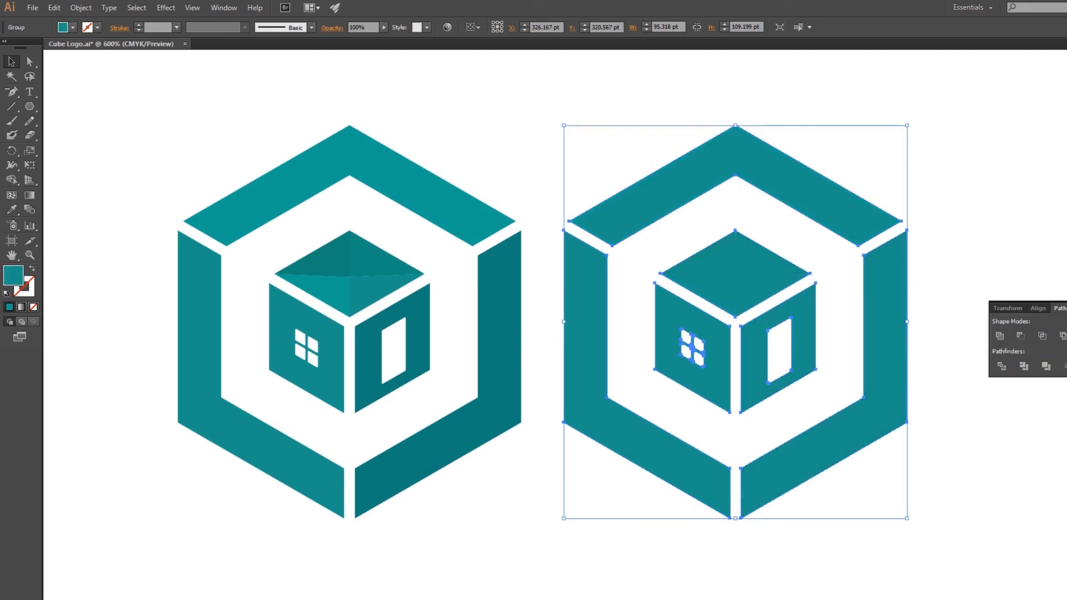
key(ctrl+shift+F9)
click(1040, 313)
Step: Adjust the flat copy's horizontal spacing from the original, shifting it about 3 pt farther away
drag(1038, 364, 818, 390)
scroll(966, 372, down, 1)
drag(695, 360, 721, 360)
click(847, 358)
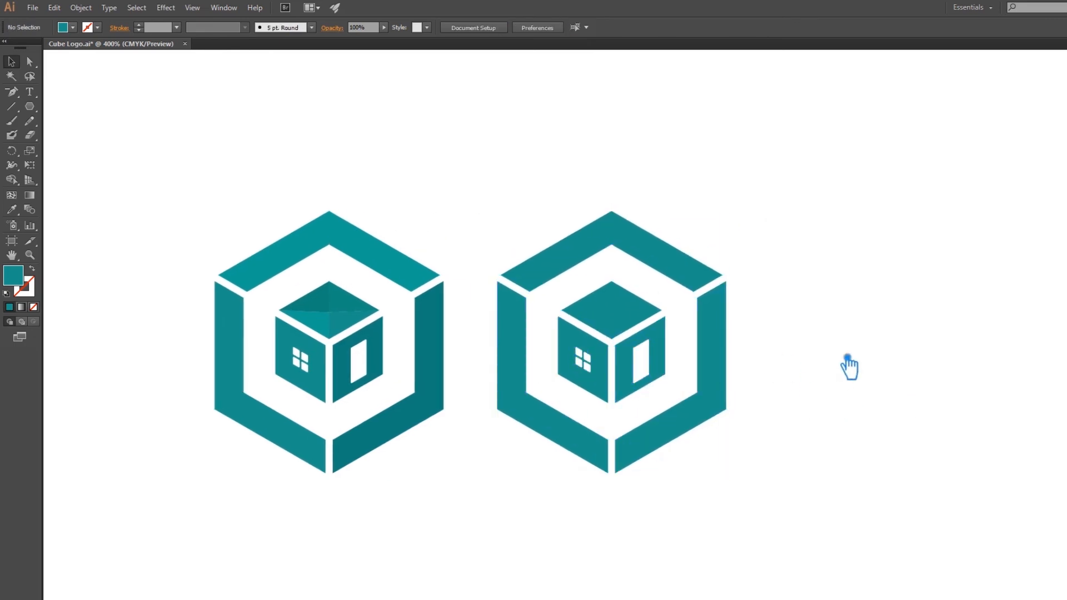
drag(726, 360, 707, 358)
click(824, 406)
Step: Recolour the flat logo copy with a solid medium blue fill and deselect it
click(696, 359)
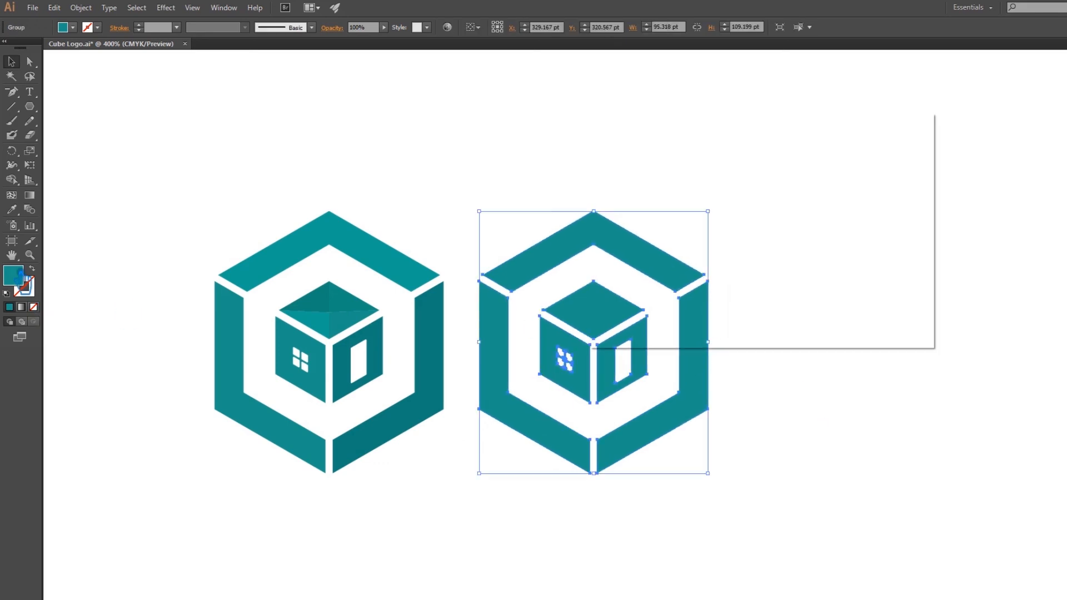
double_click(17, 275)
drag(784, 239, 784, 225)
click(731, 205)
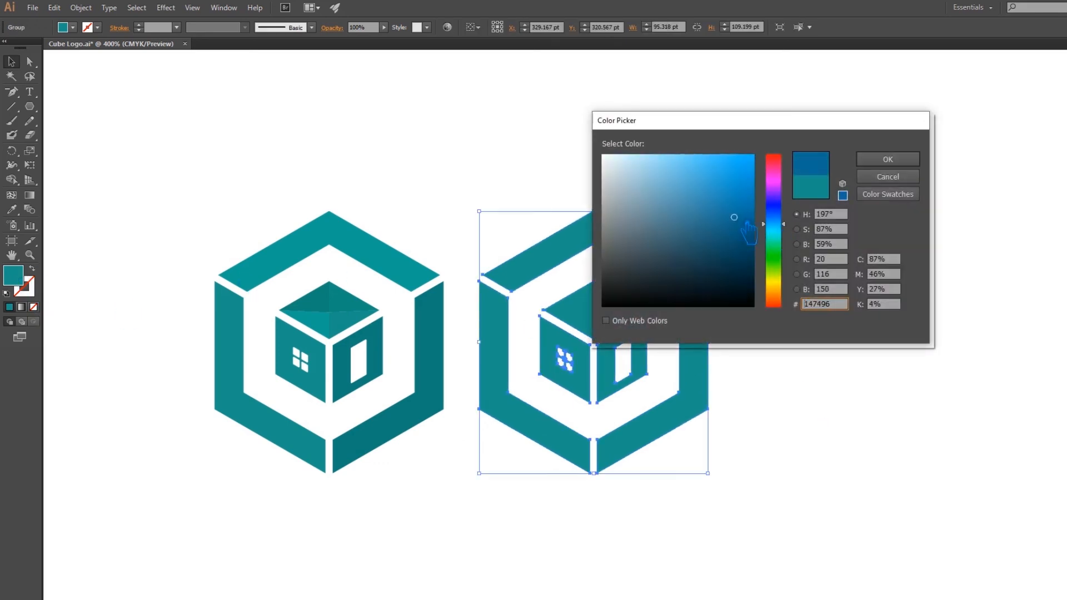
click(905, 163)
click(846, 231)
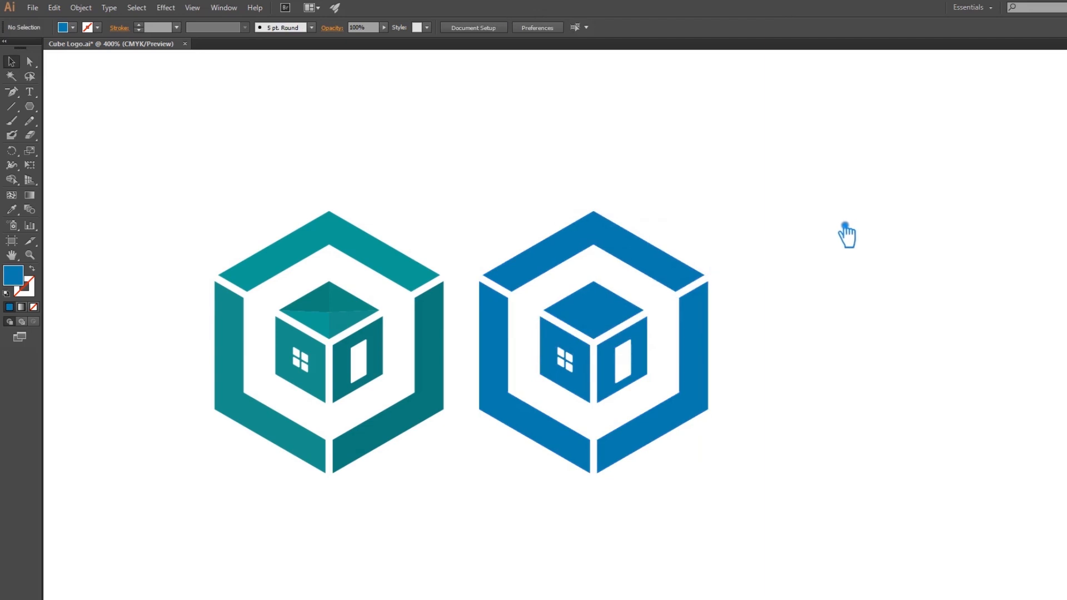
Step: Select the teal shaded logo and the flat blue copy together
click(439, 392)
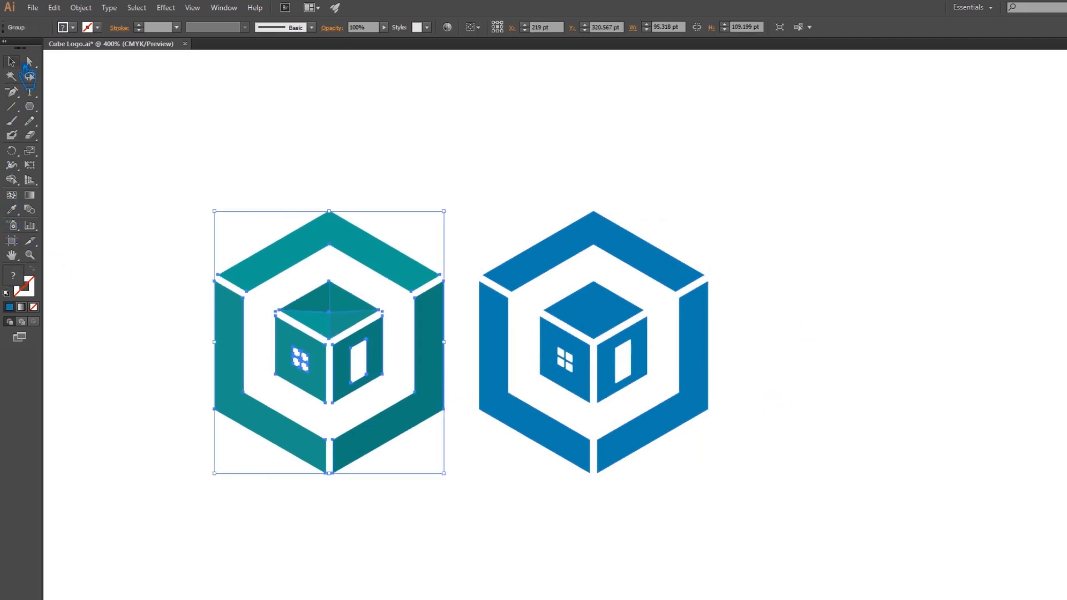
click(210, 117)
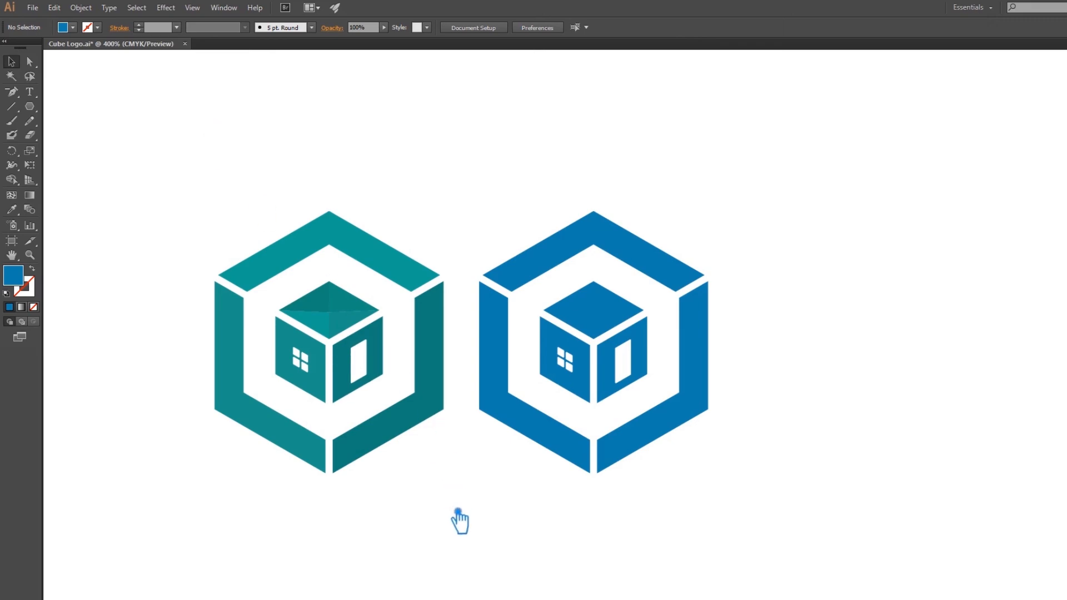
drag(754, 531, 44, 149)
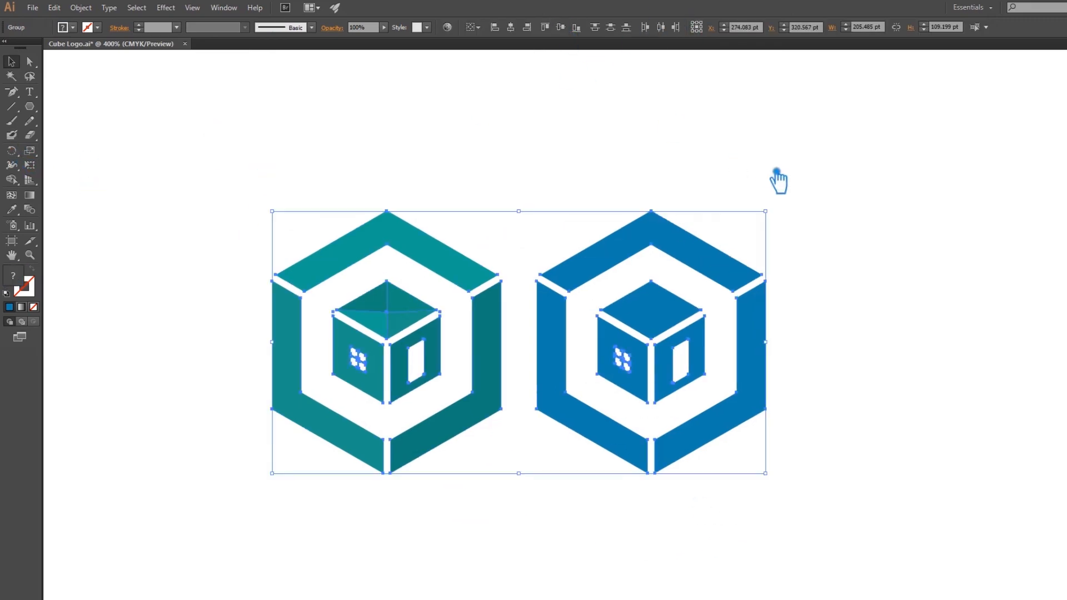